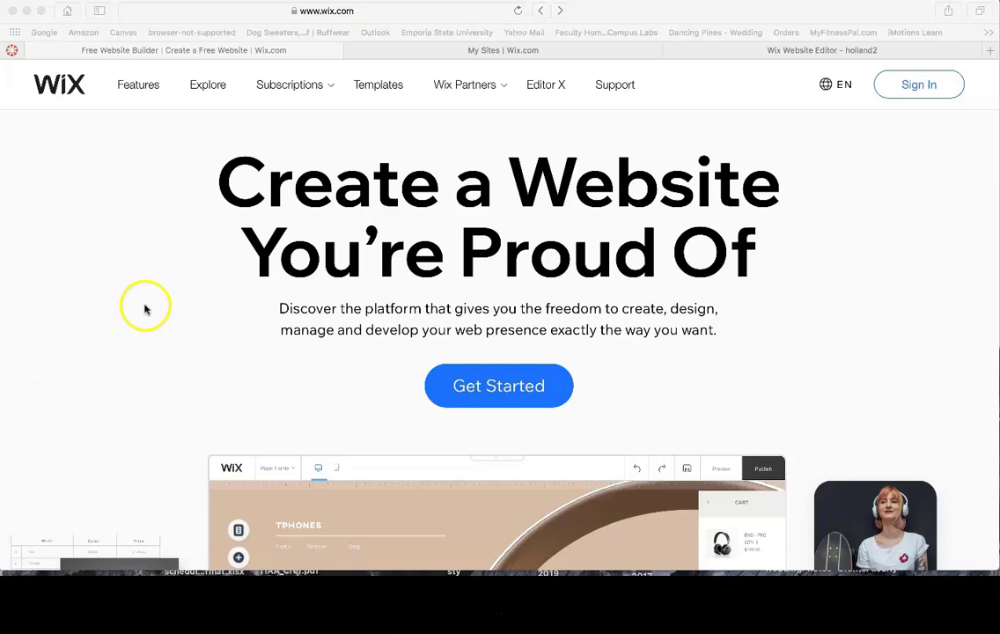
Start creating a Wix website and switch from logging in to the sign-up form
left_click(487, 384)
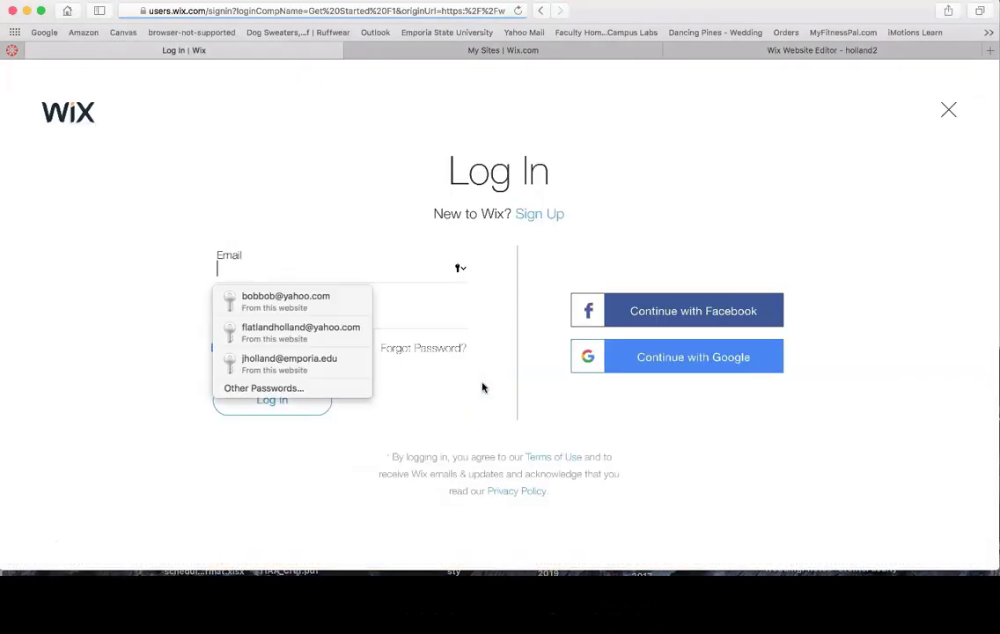
left_click(192, 230)
left_click(227, 266)
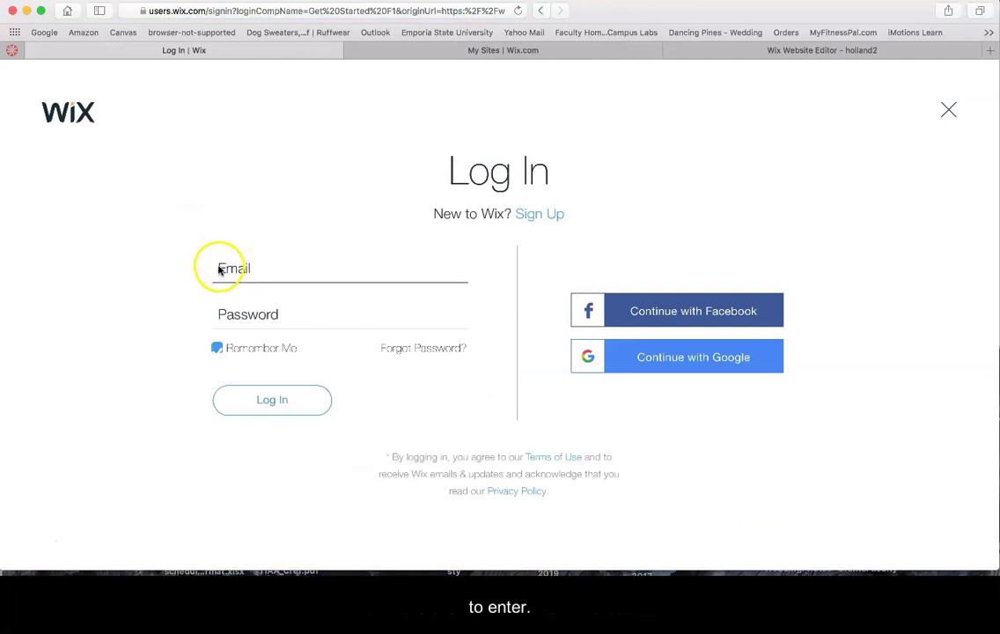
left_click(149, 232)
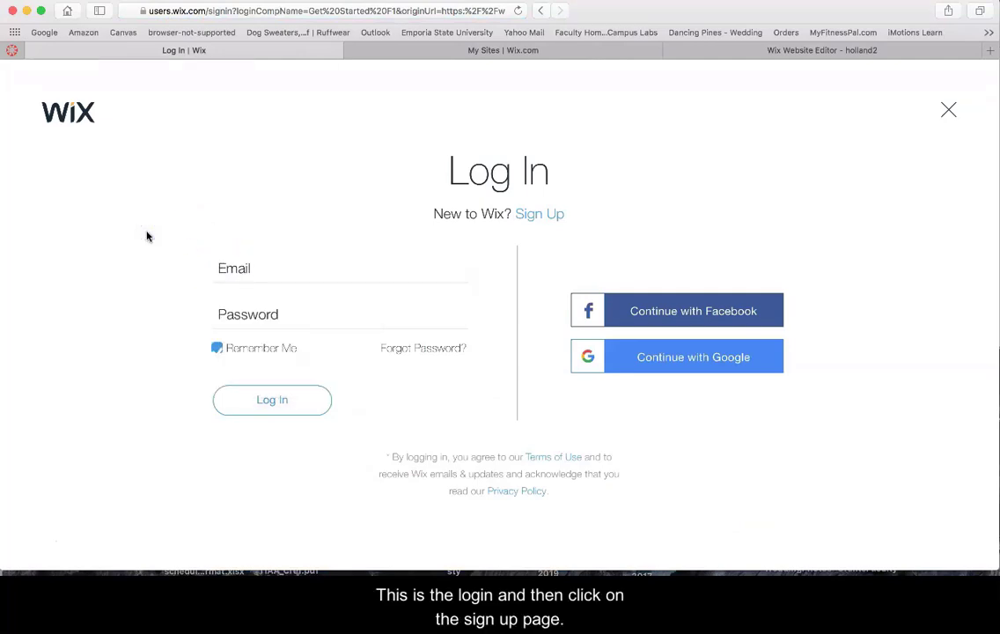
left_click(533, 216)
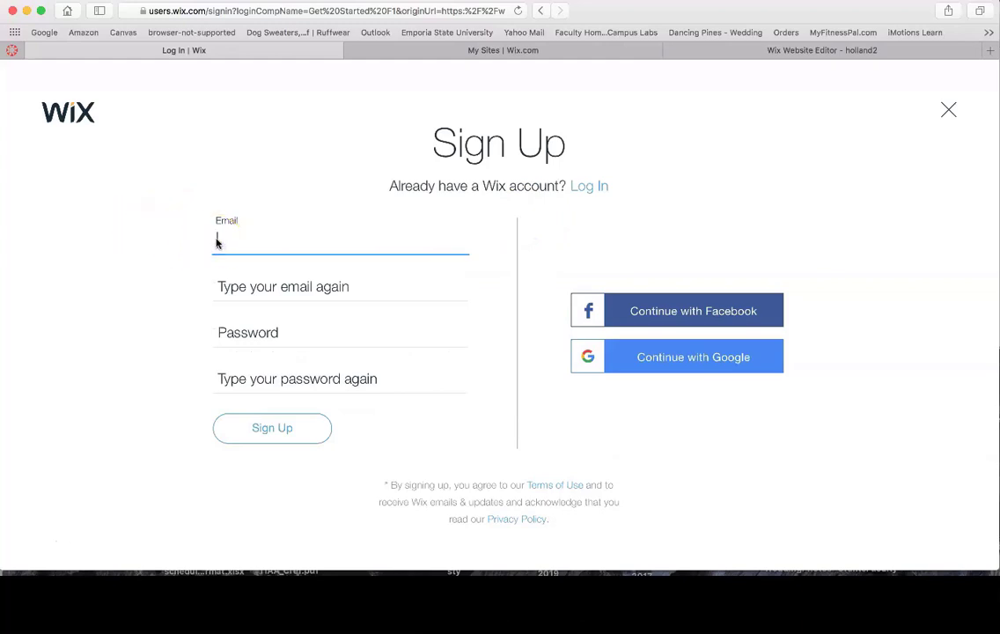
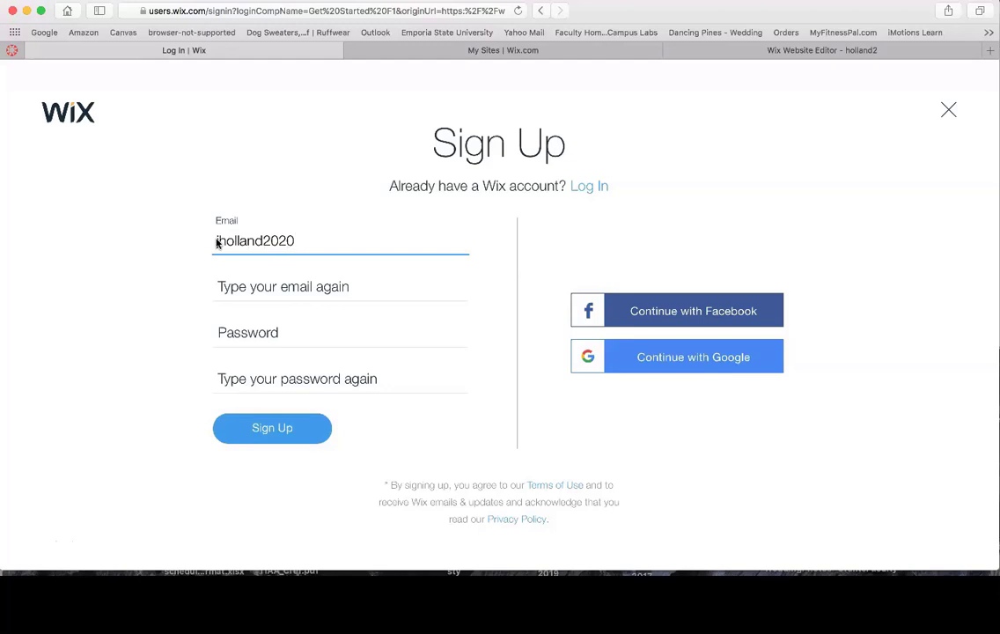
Enter the account email and password twice each, fix the email to be valid, and submit
left_click(224, 285)
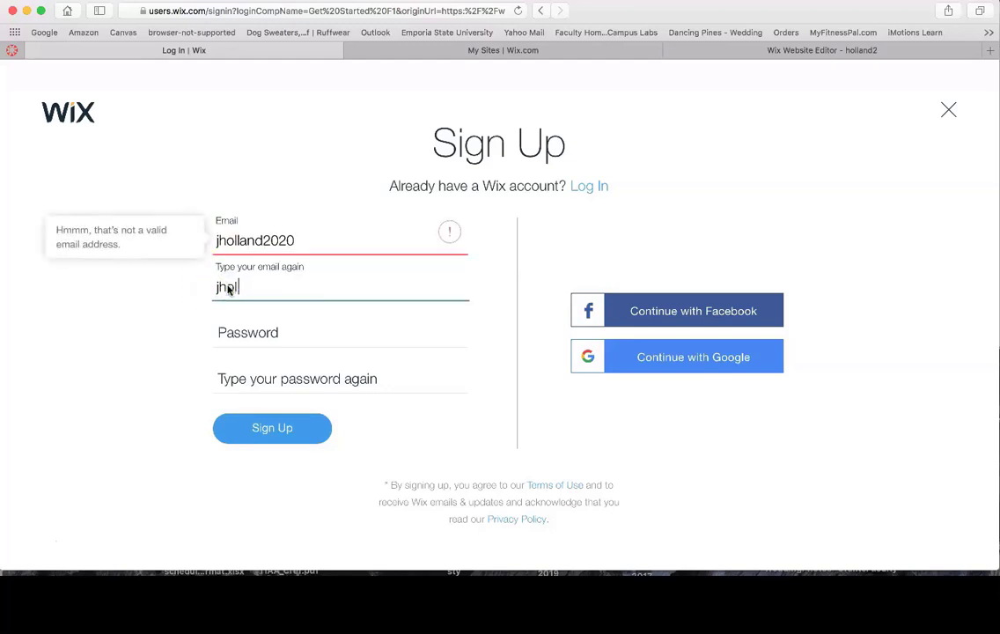
left_click(220, 334)
type("•")
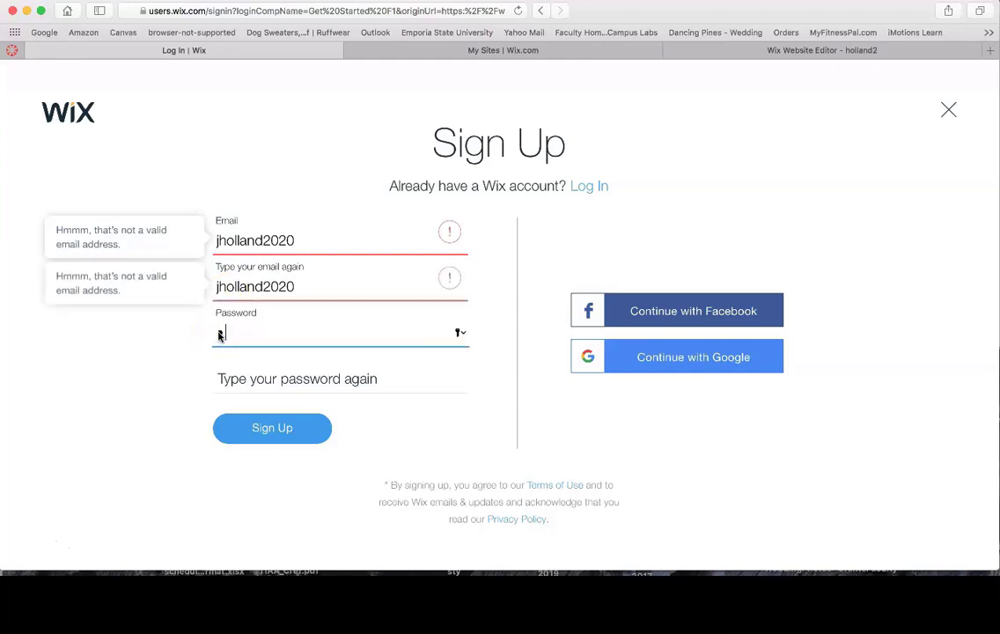
type("•••••")
left_click(224, 370)
type("•")
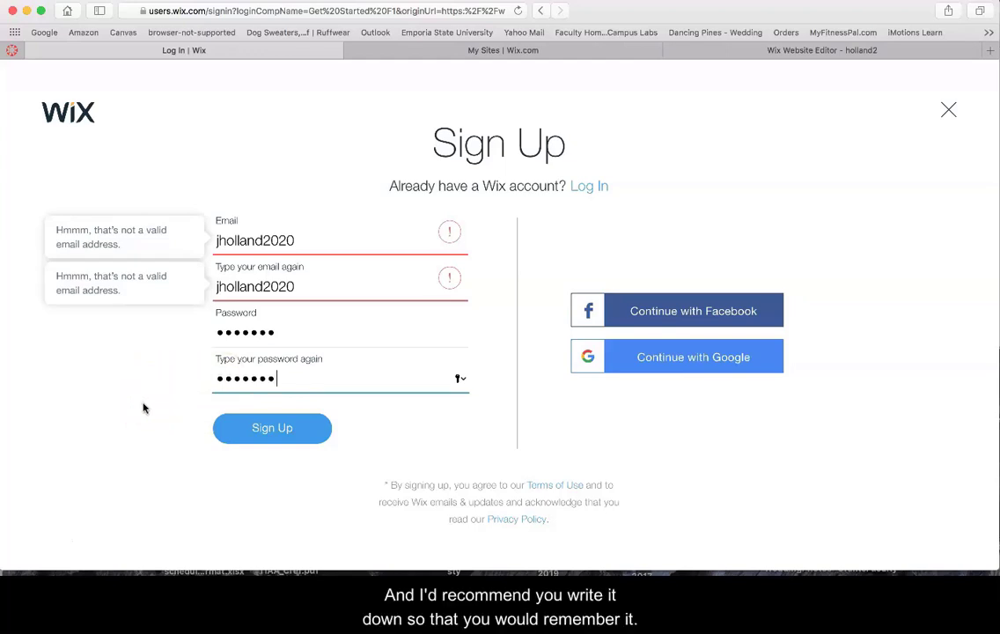
left_click(295, 240)
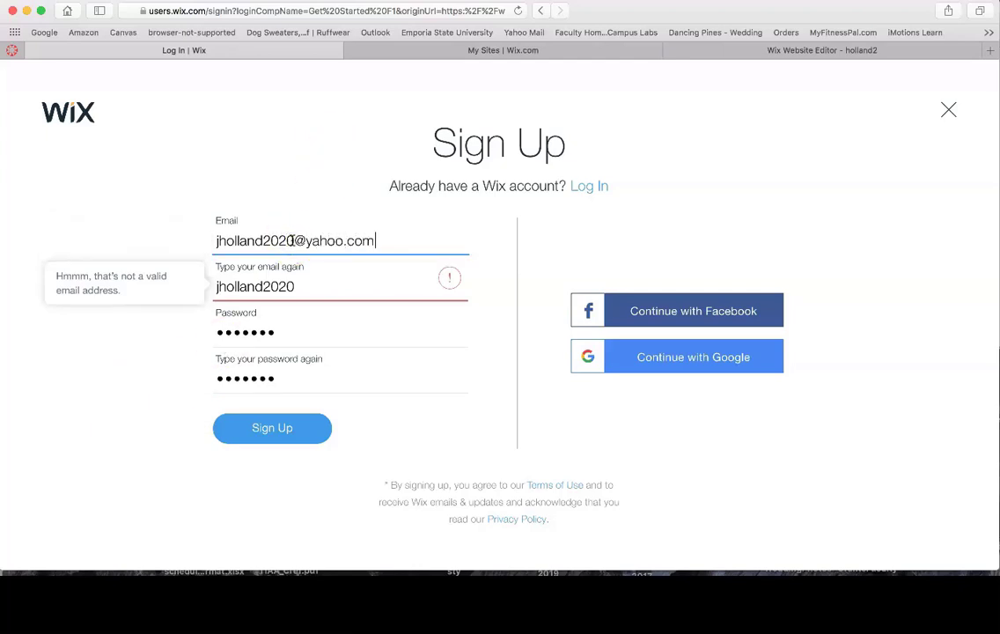
left_click(295, 286)
type("@")
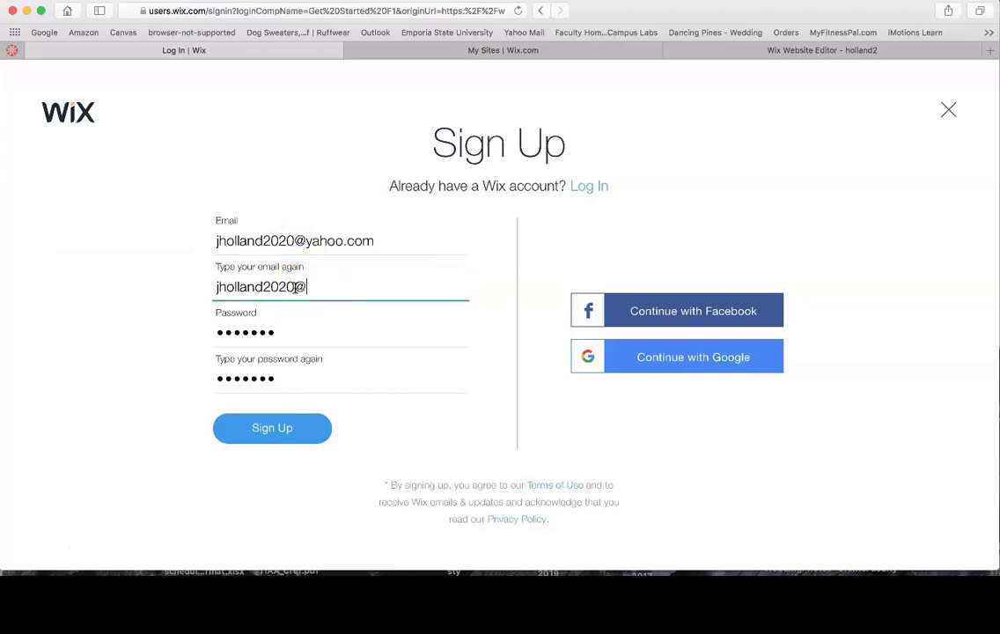
type("yahoo.com")
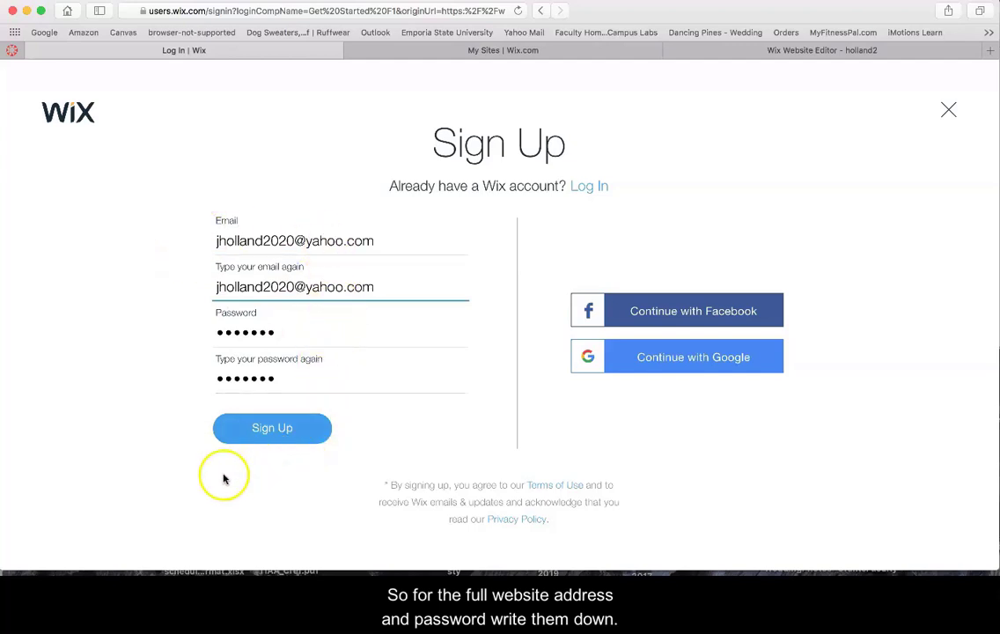
left_click(248, 427)
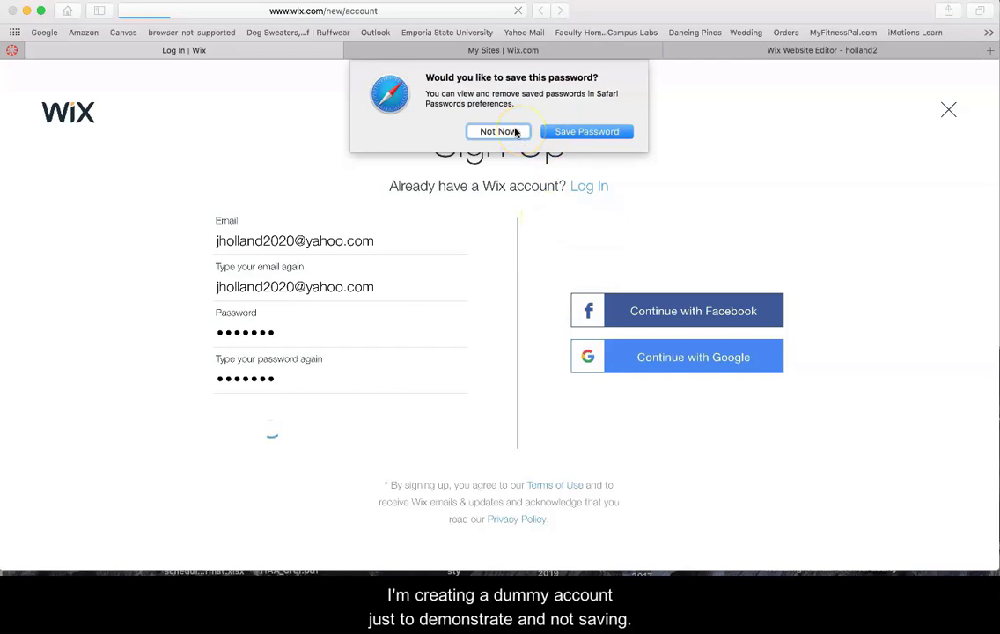
Decline saving the browser password, begin setup, and skip both site-type questions
left_click(516, 131)
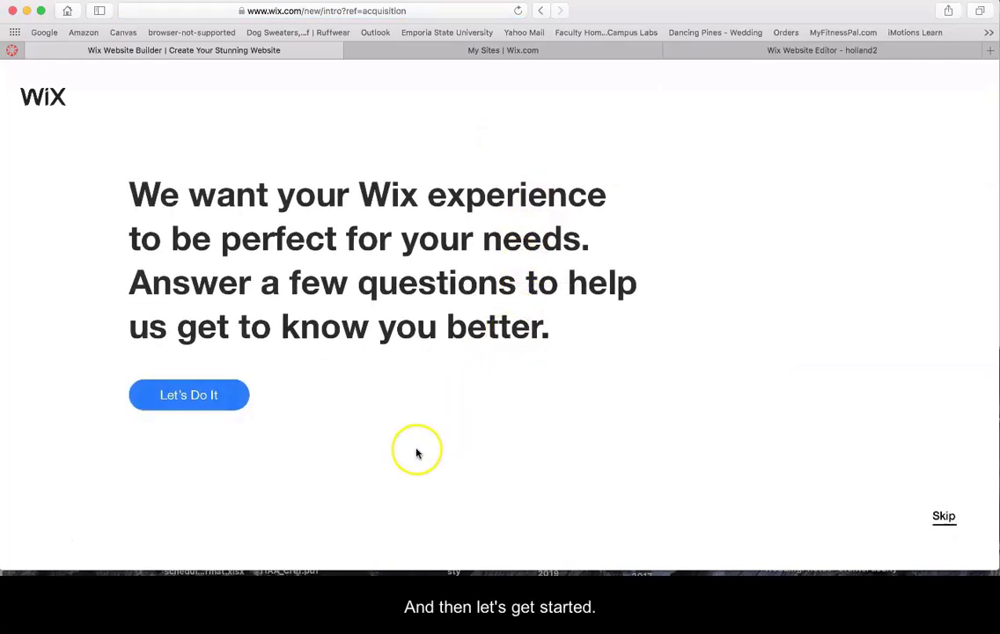
left_click(173, 396)
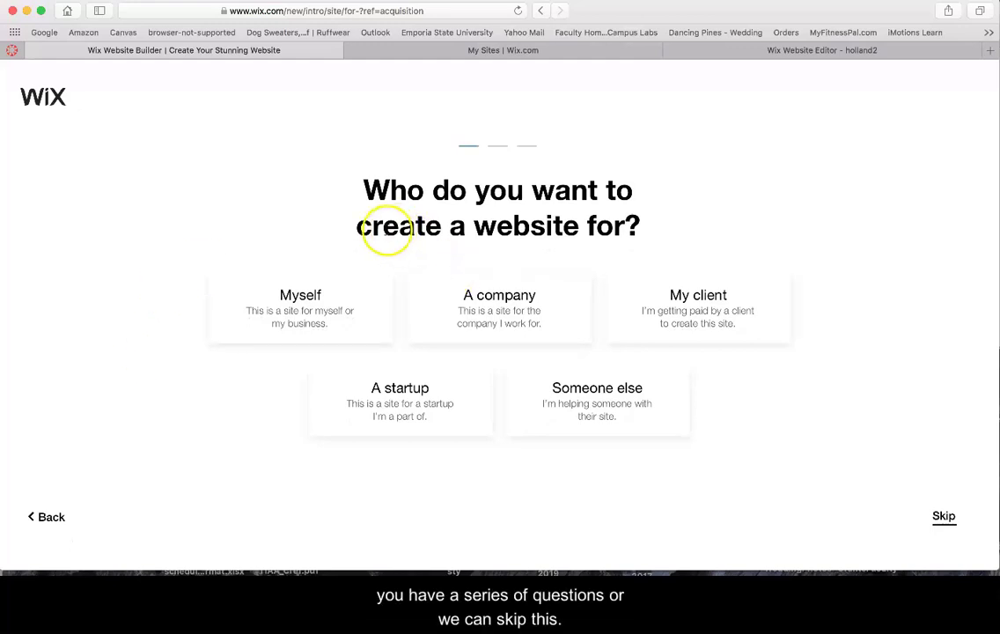
left_click(944, 518)
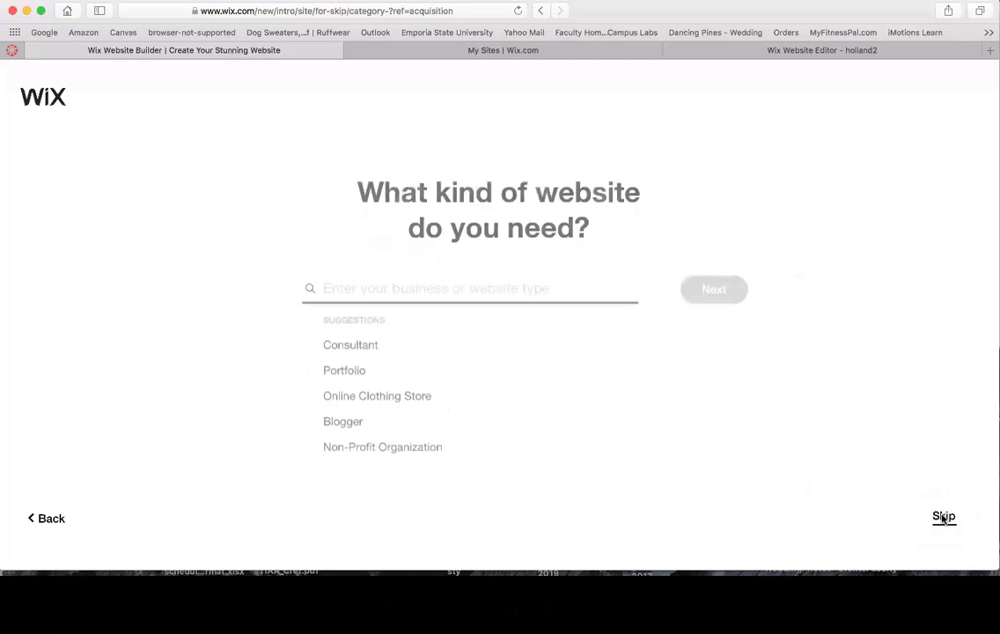
left_click(943, 518)
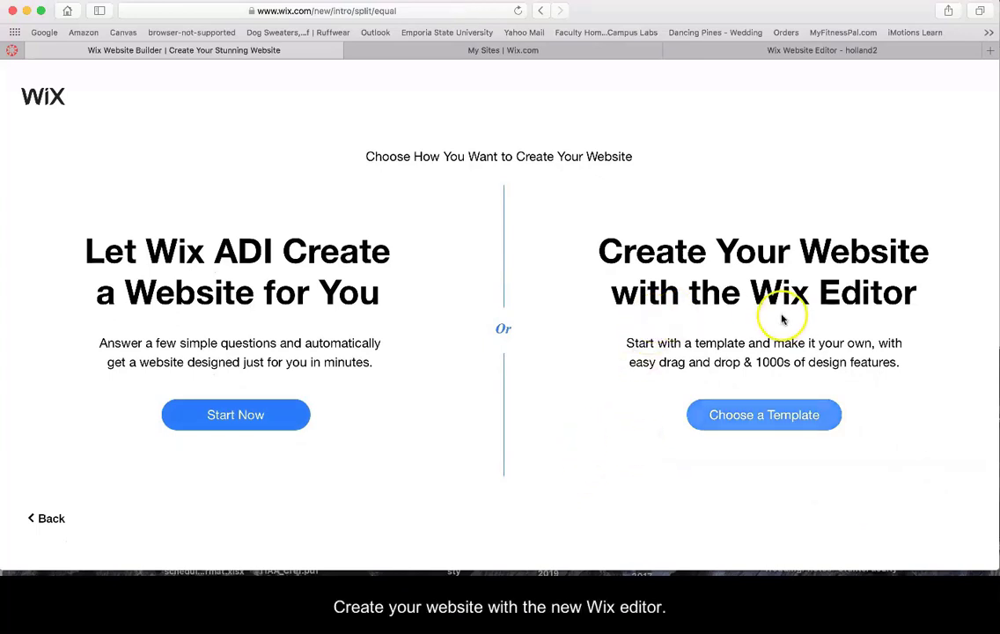
Filter the template gallery to Blank Templates and edit the Start from Scratch template
left_click(735, 416)
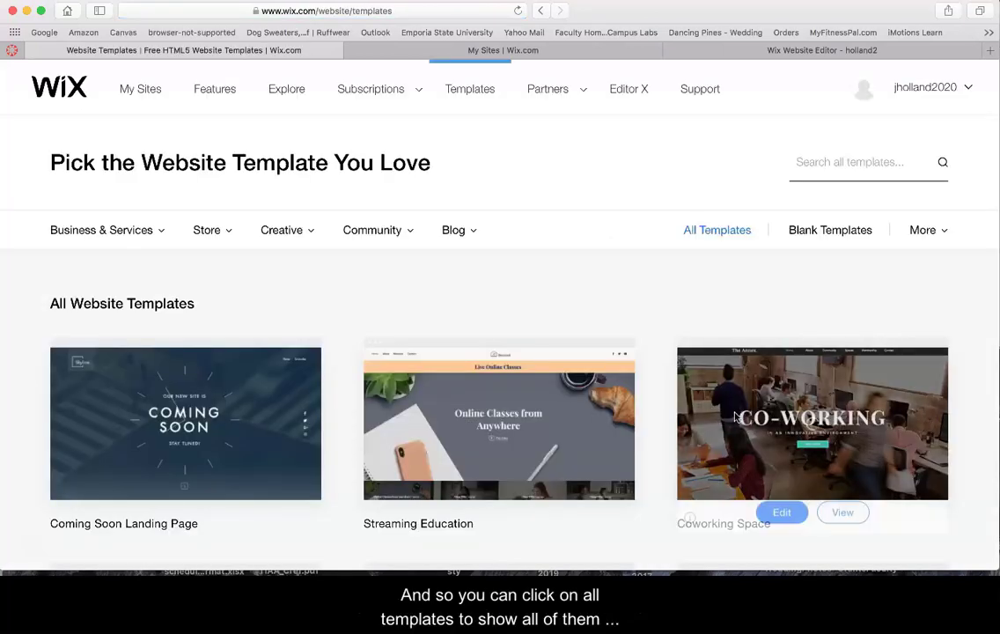
left_click(692, 231)
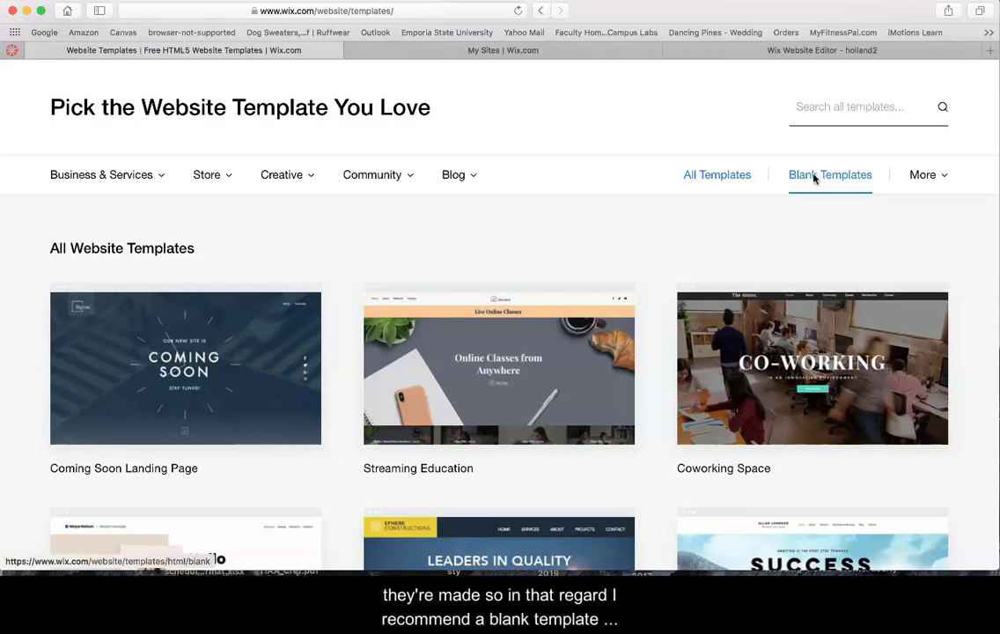
left_click(810, 177)
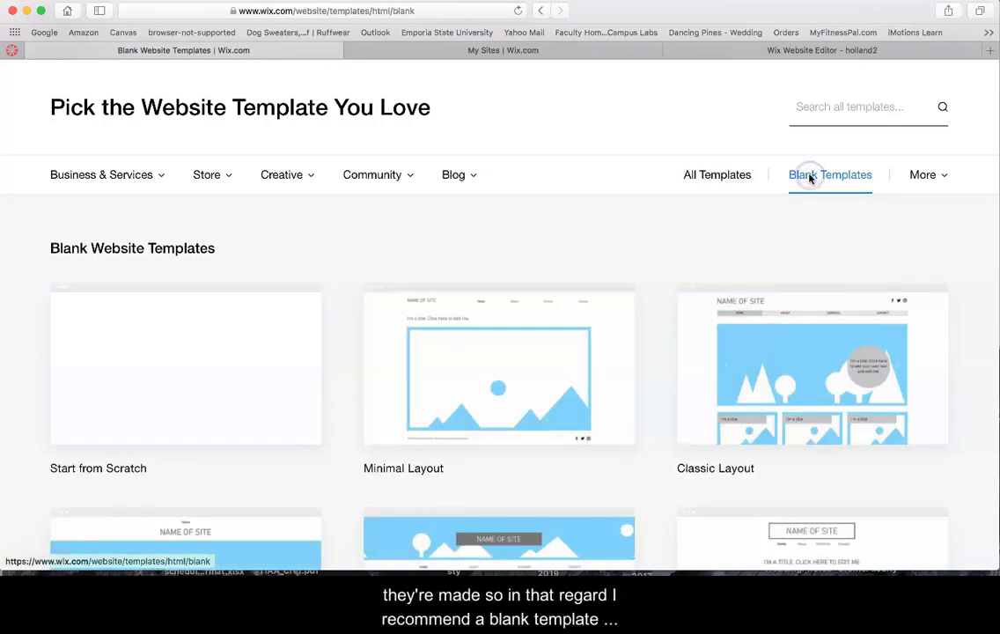
mouse_move(270, 401)
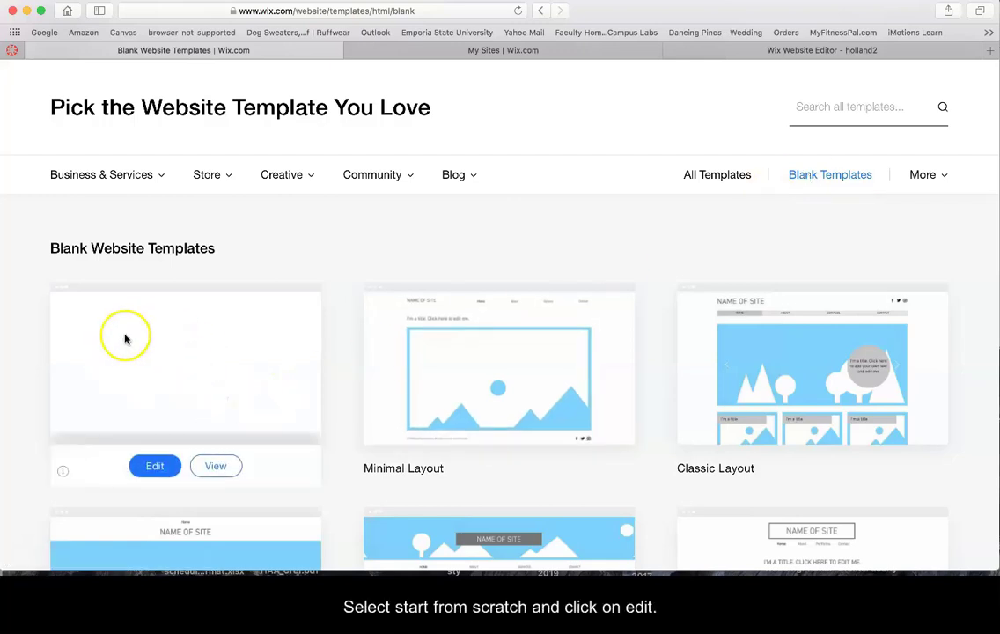
left_click(152, 465)
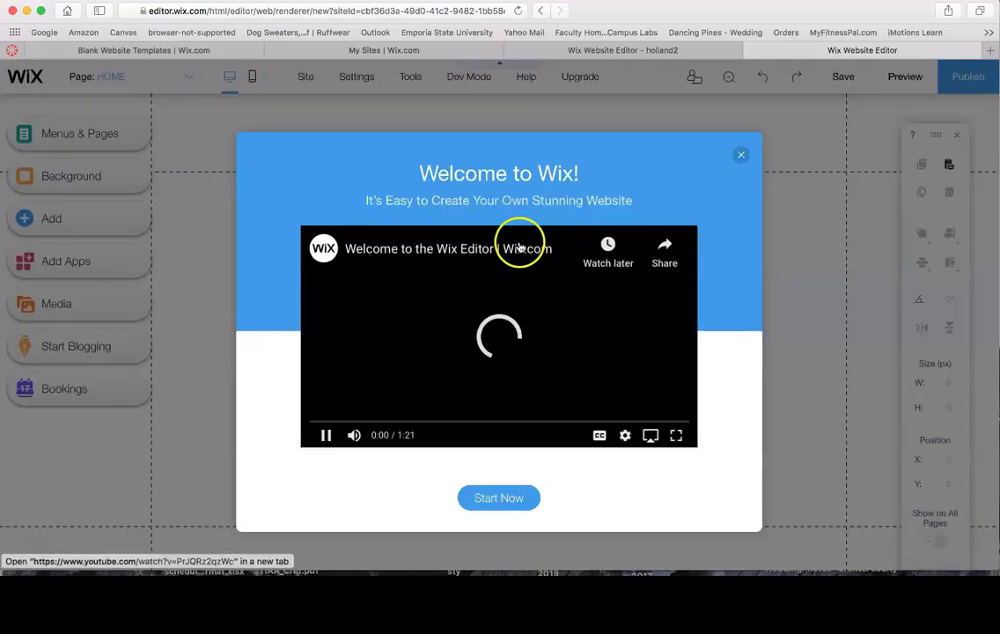
Close the Welcome to Wix video and briefly check the site's page list
left_click(741, 155)
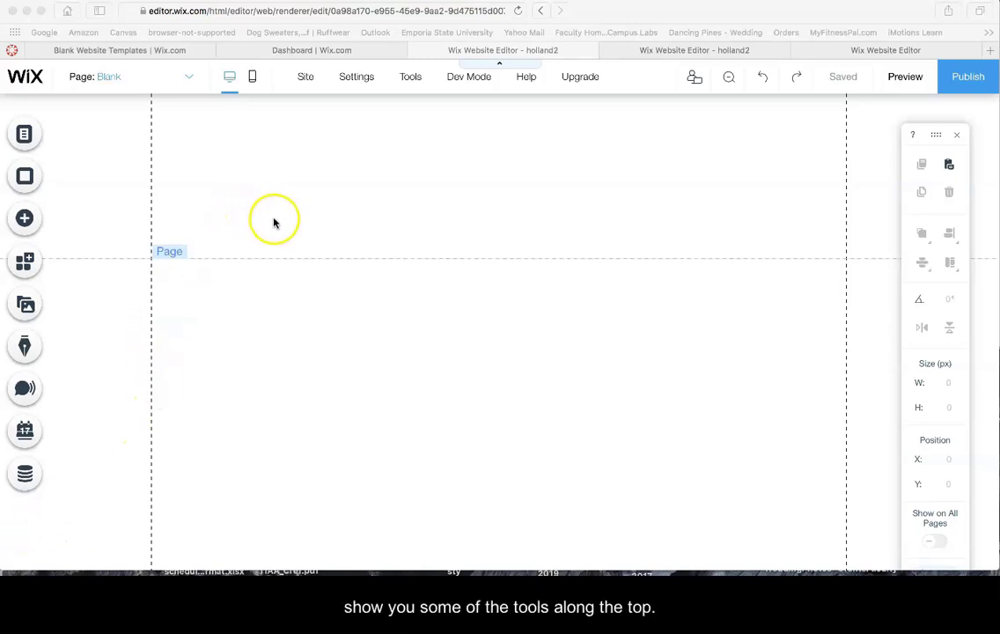
left_click(189, 79)
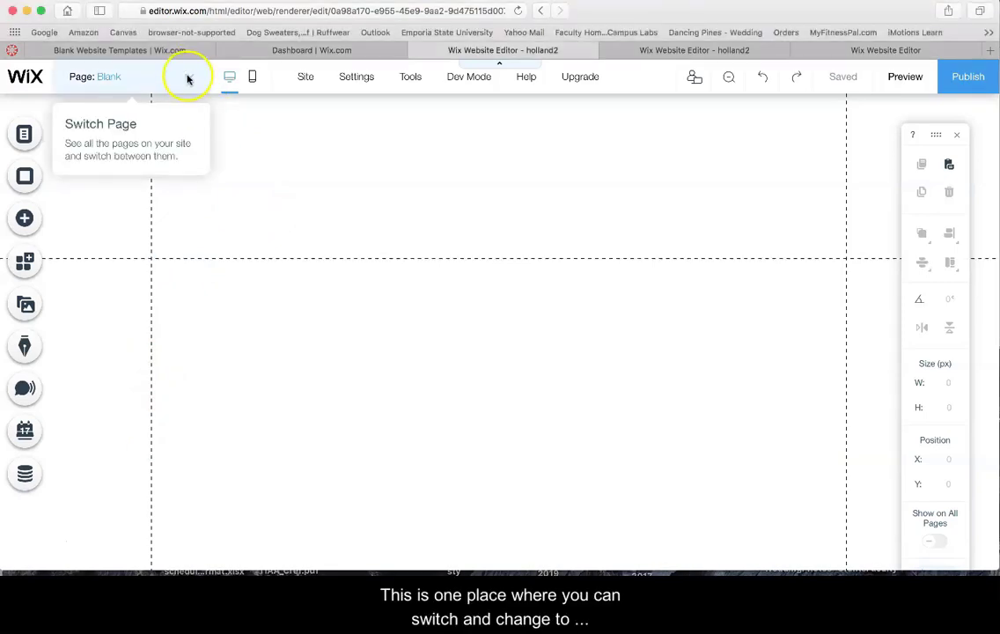
left_click(187, 76)
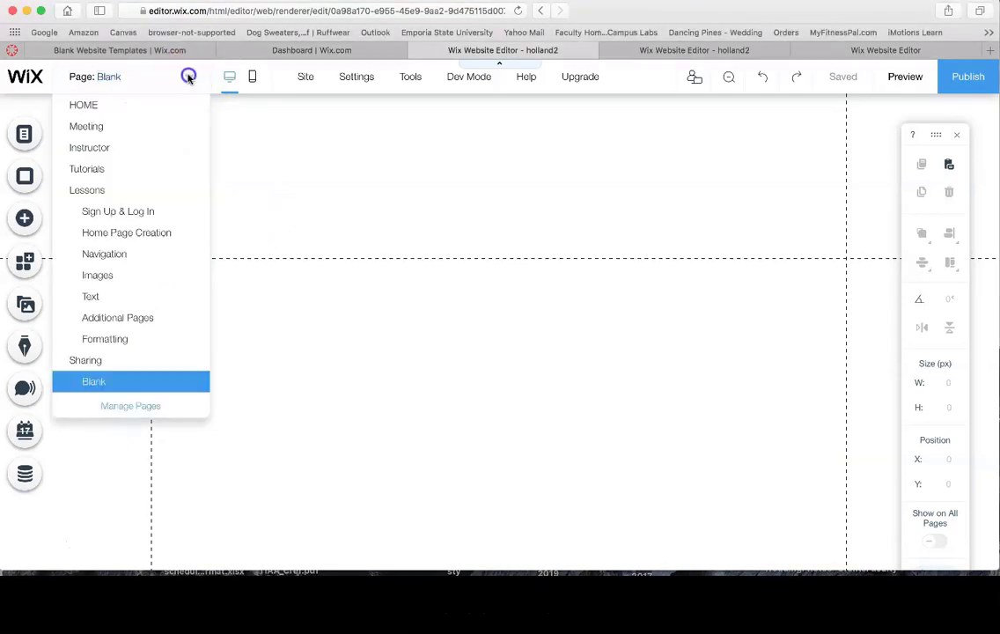
left_click(187, 77)
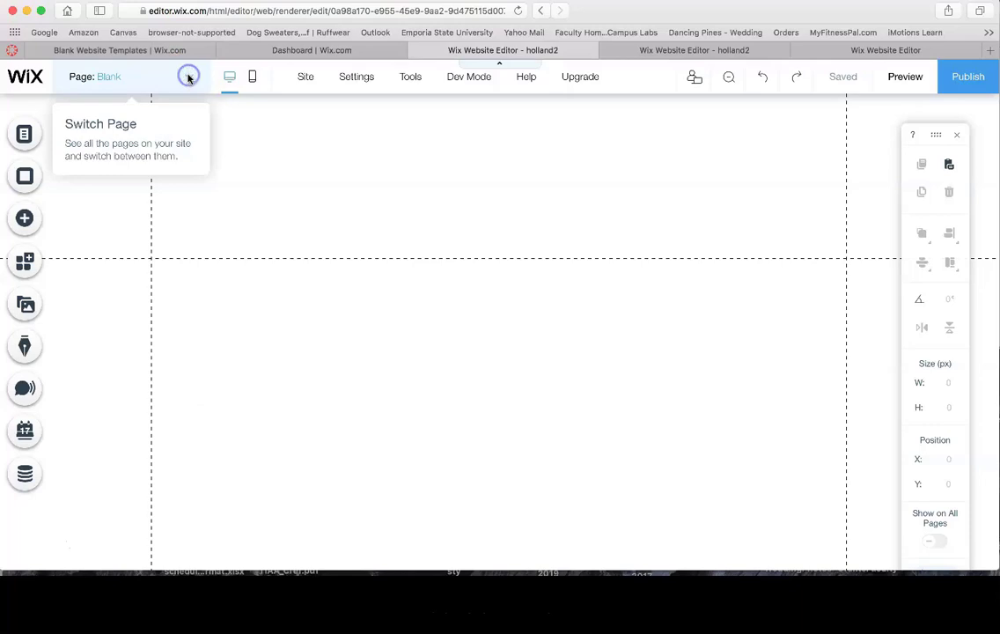
left_click(24, 135)
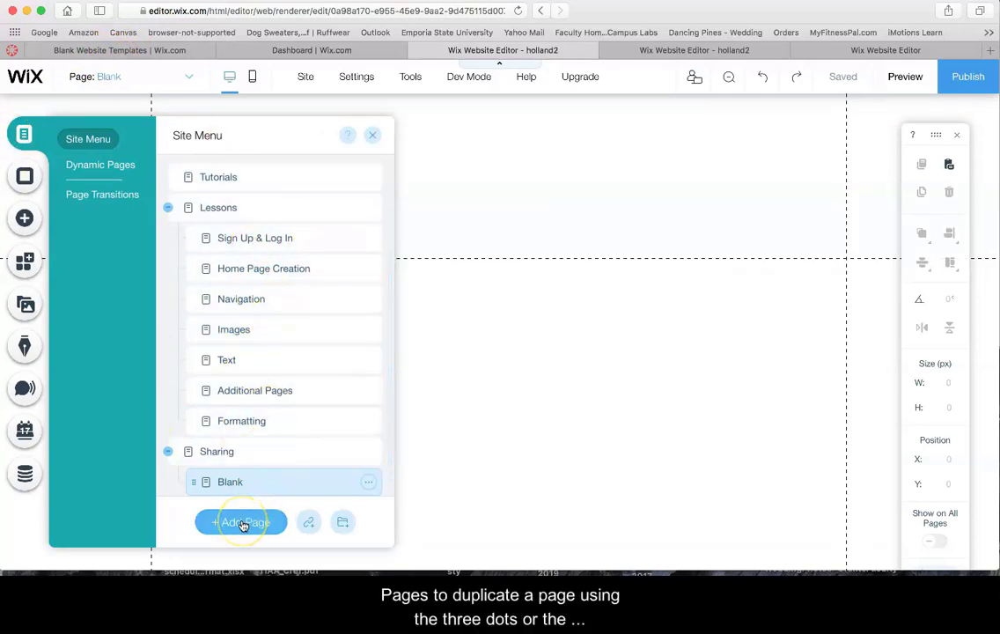
left_click(369, 482)
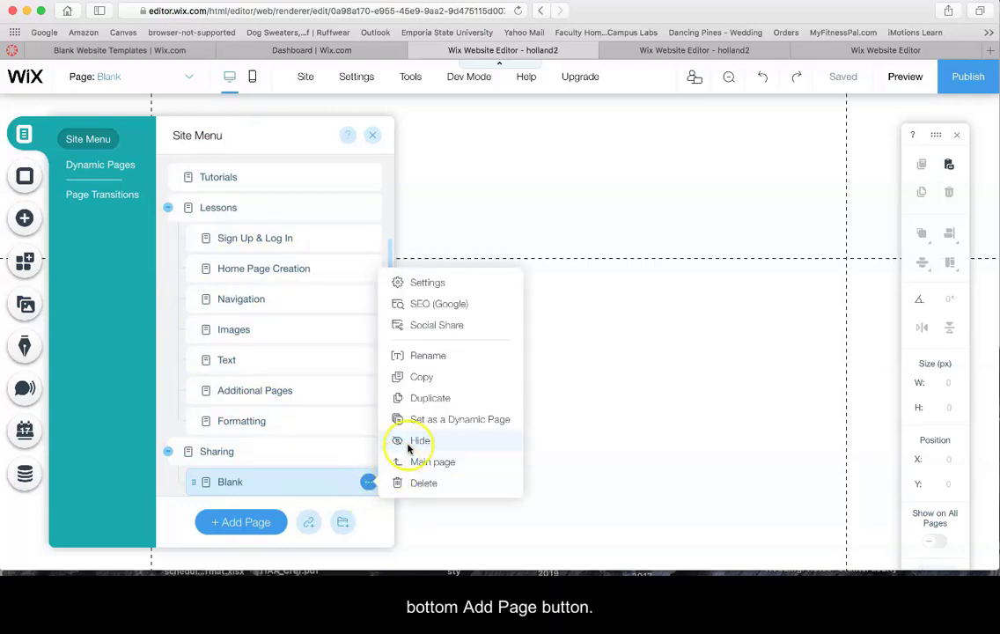
left_click(345, 479)
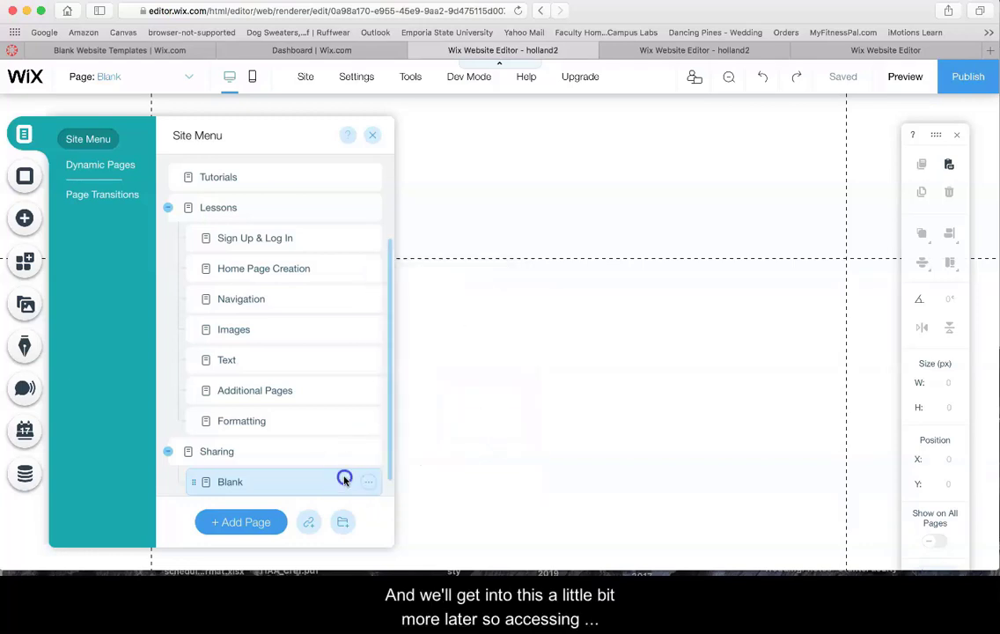
left_click(372, 135)
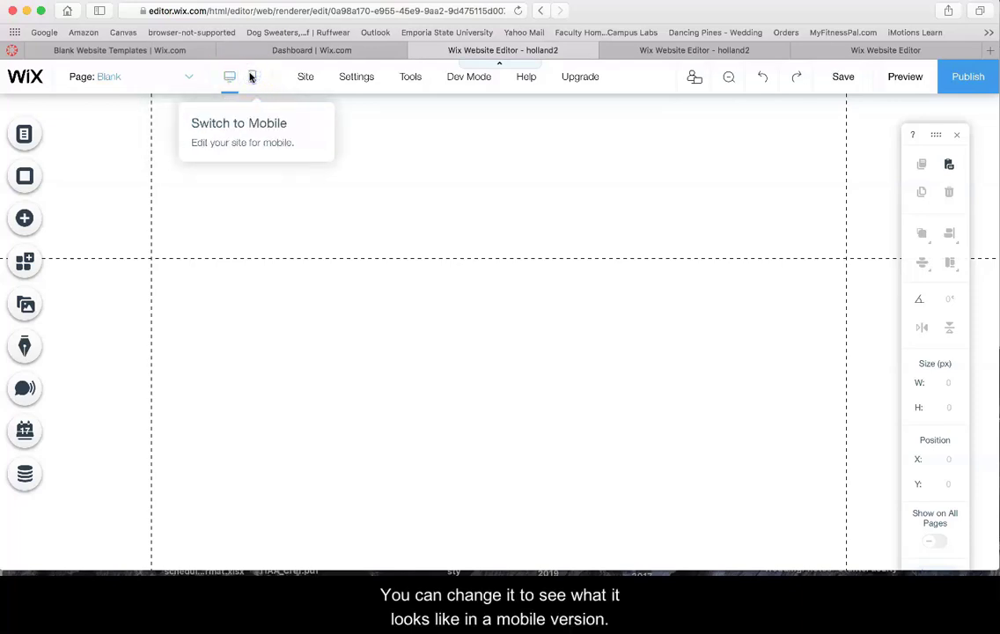
Toggle to the mobile layout, then return to editing the desktop version
left_click(251, 77)
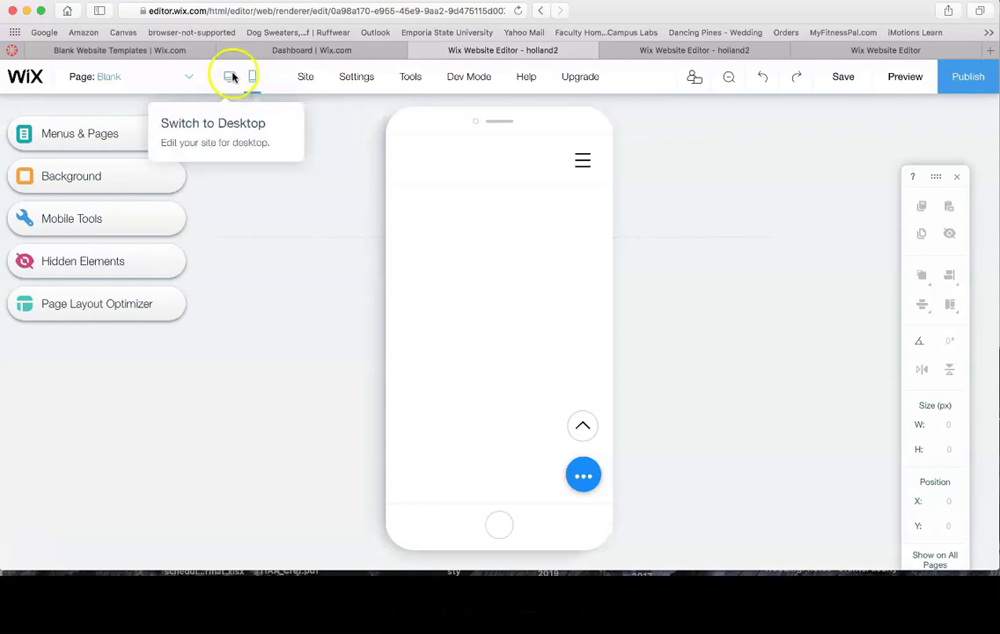
left_click(229, 77)
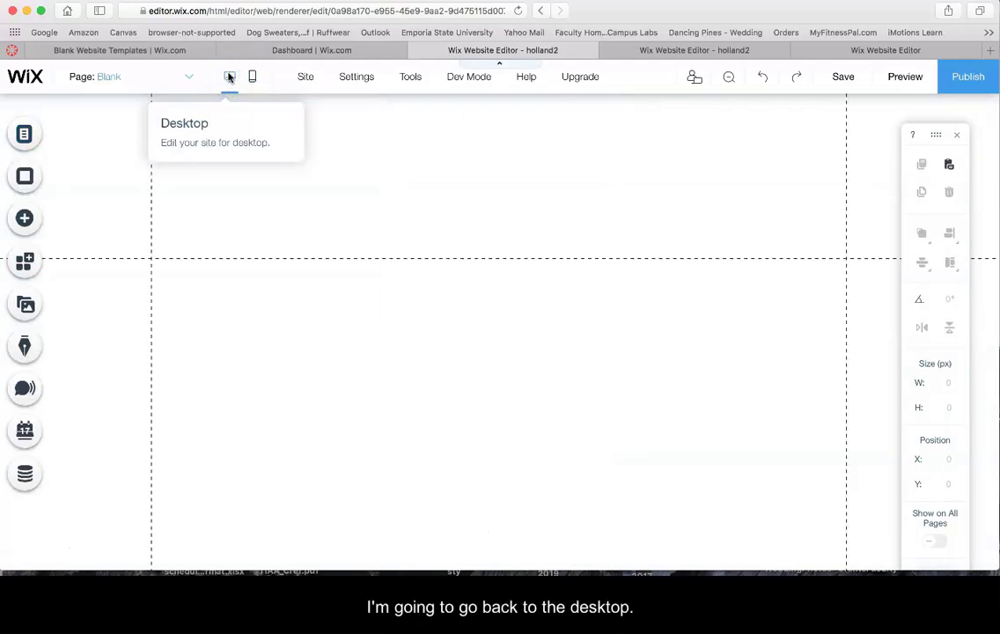
mouse_move(307, 78)
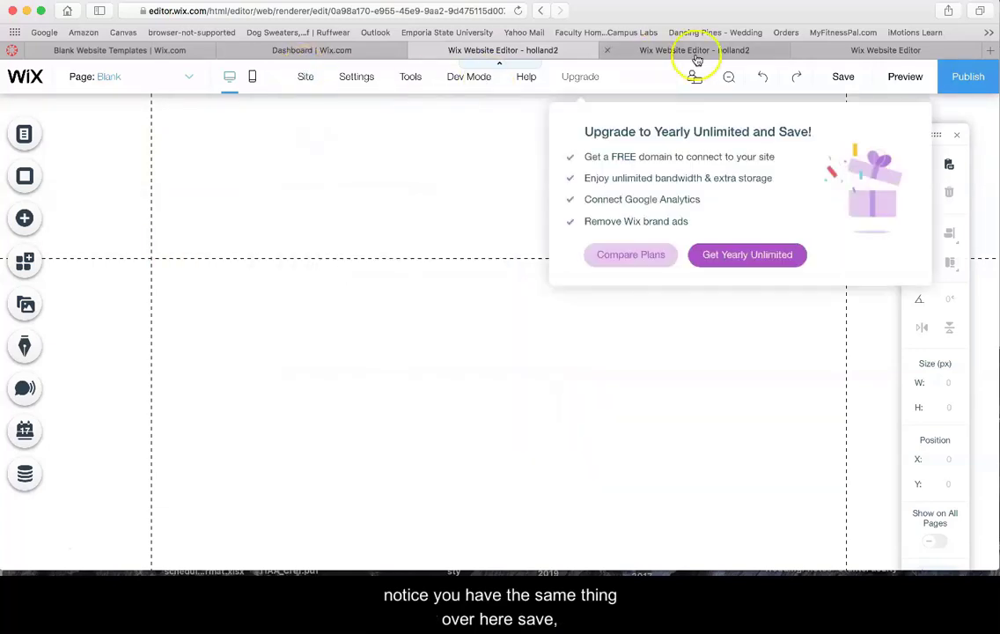
mouse_move(860, 78)
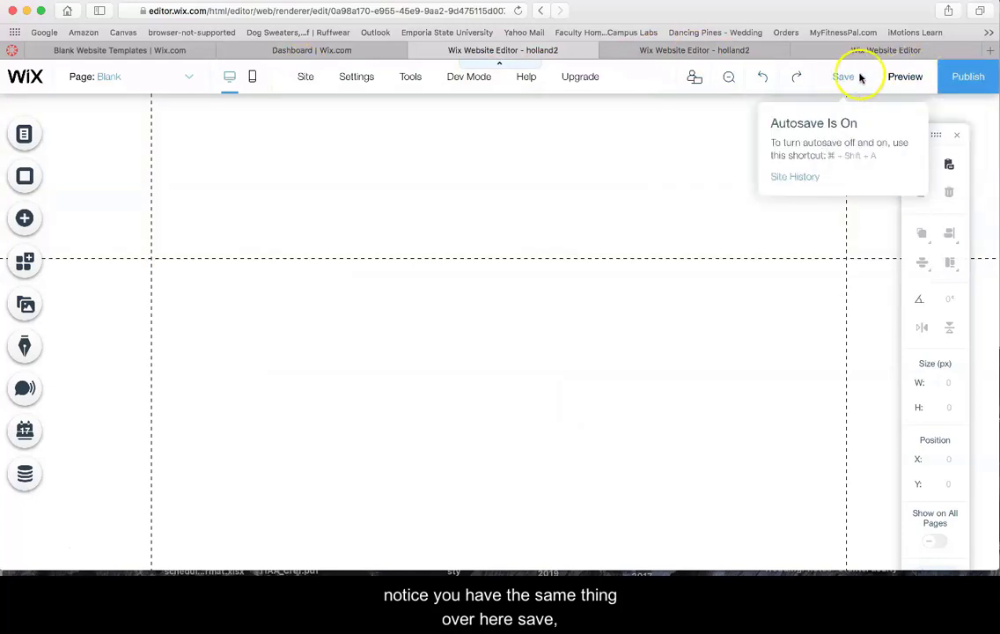
mouse_move(986, 77)
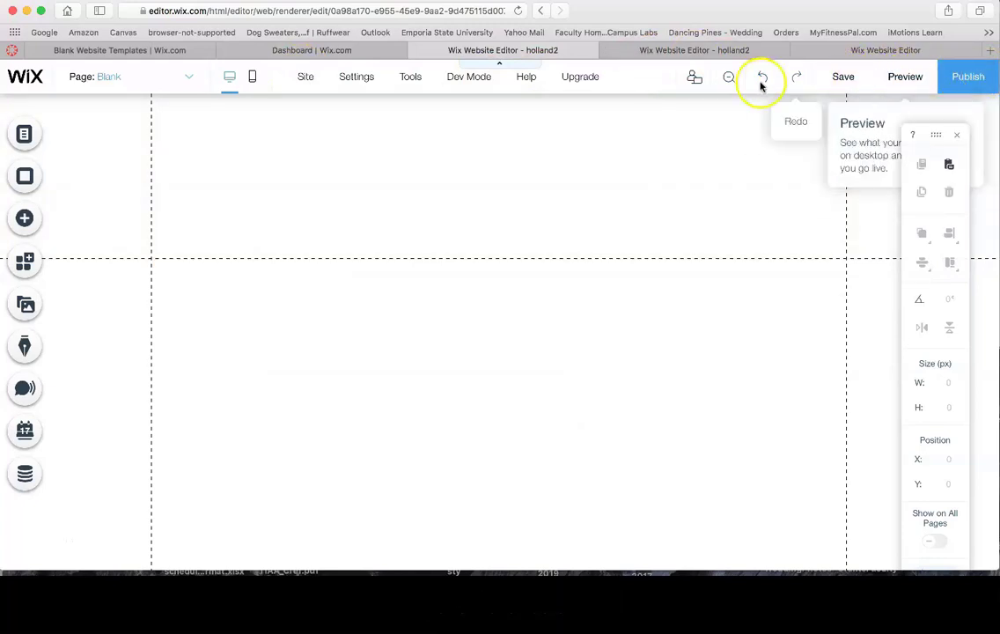
mouse_move(353, 79)
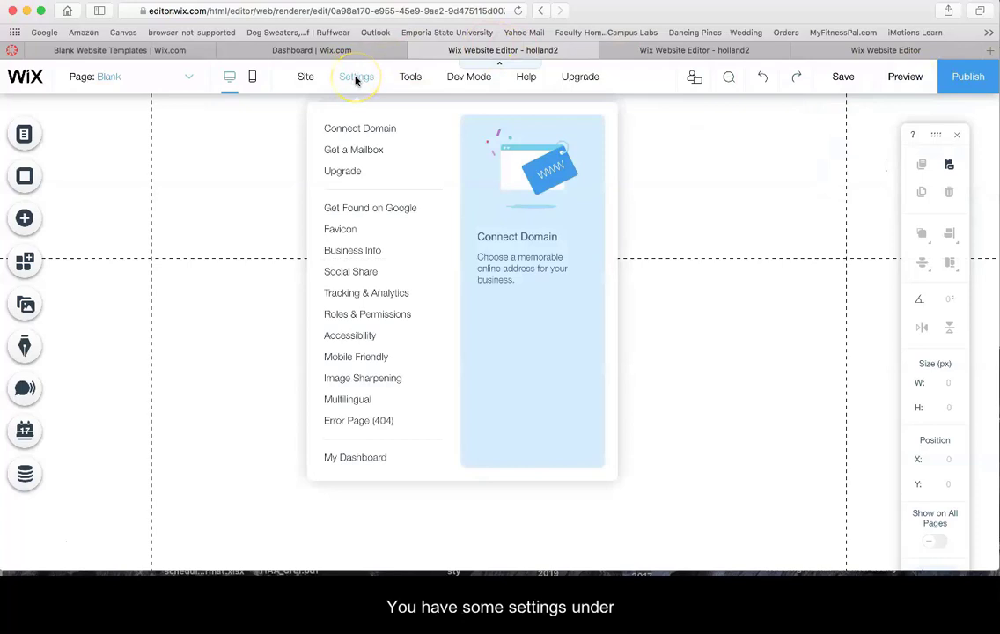
left_click(410, 76)
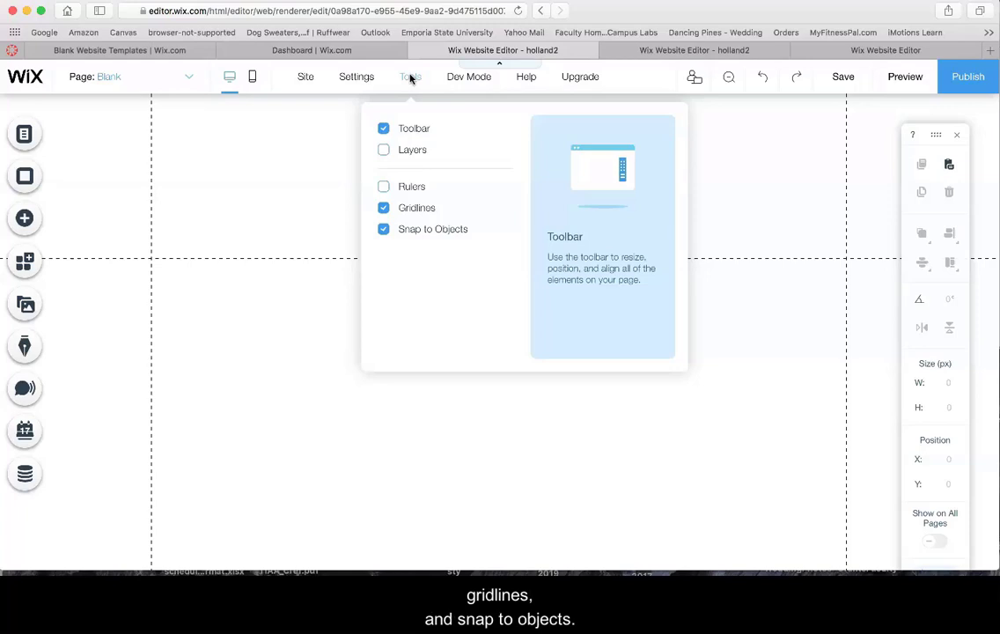
left_click(462, 78)
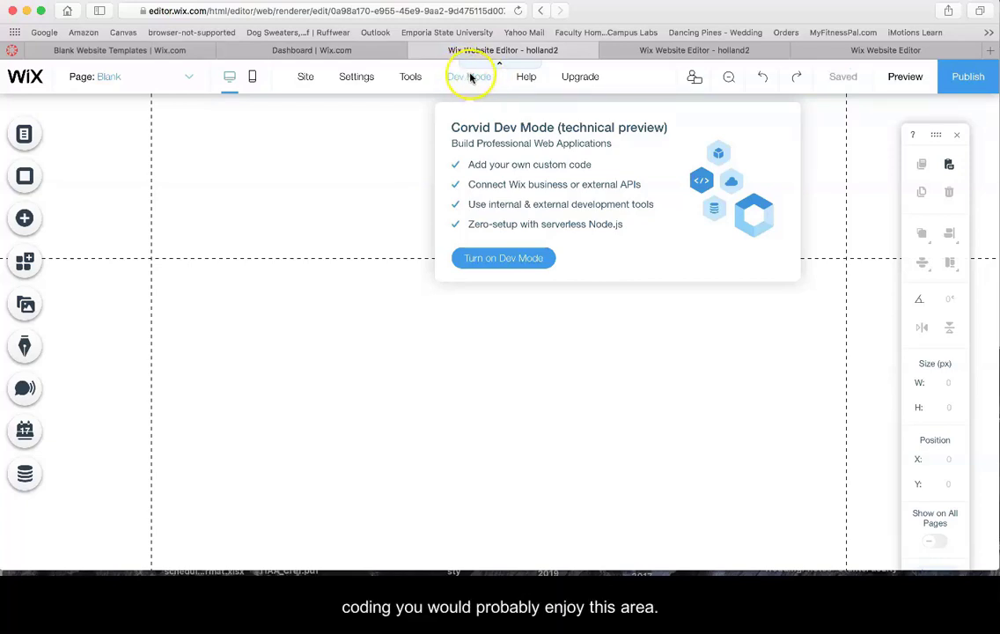
left_click(526, 77)
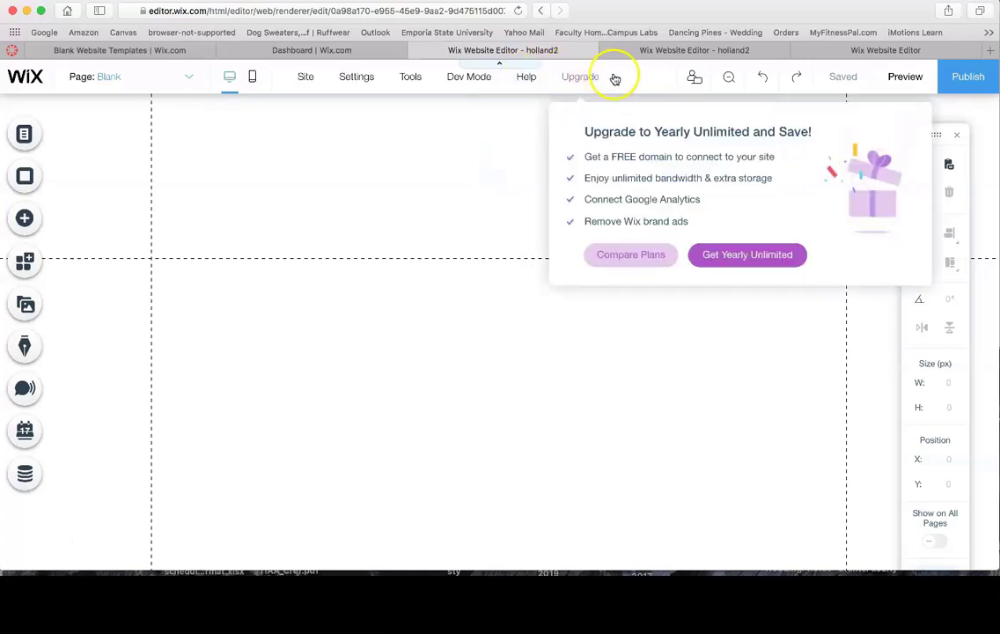
mouse_move(579, 78)
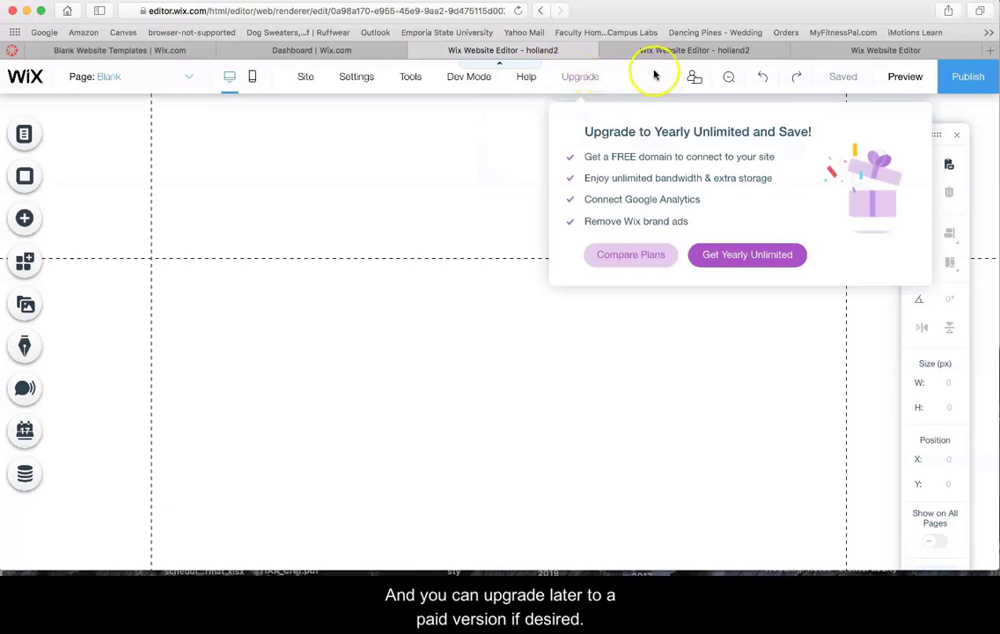
mouse_move(690, 78)
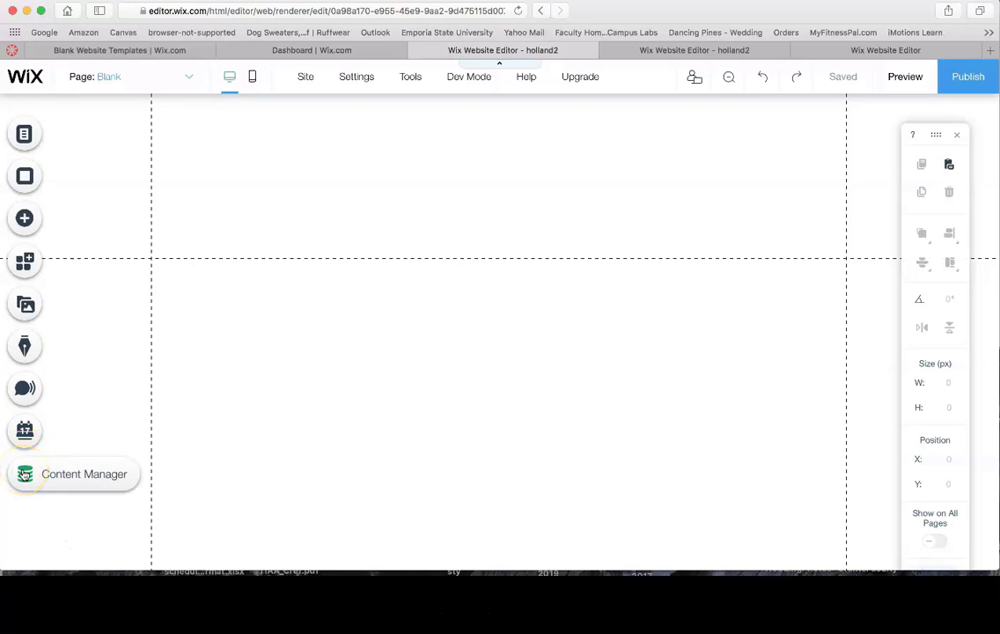
left_click(23, 133)
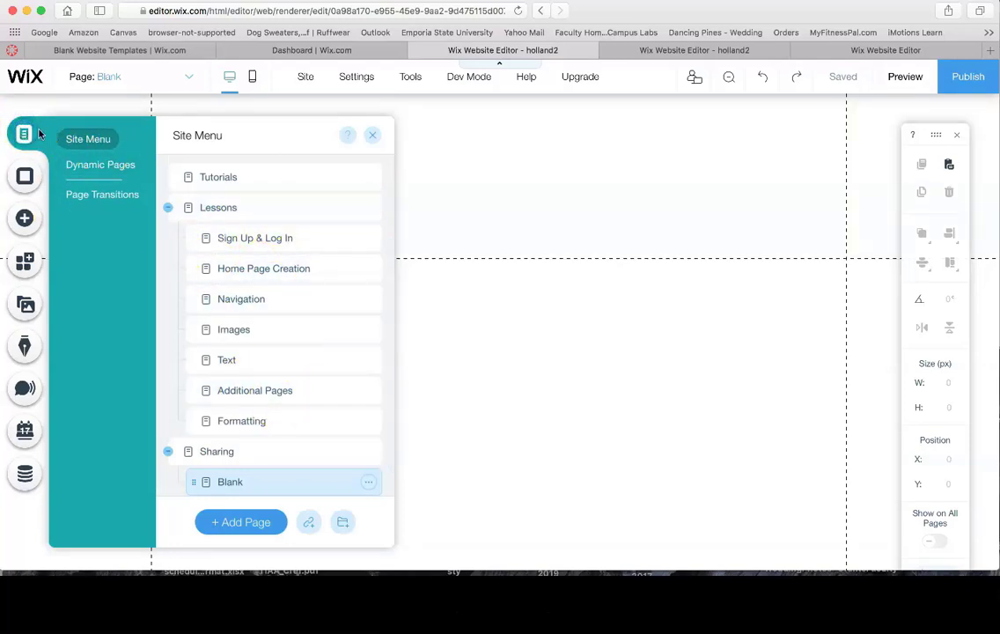
left_click(372, 136)
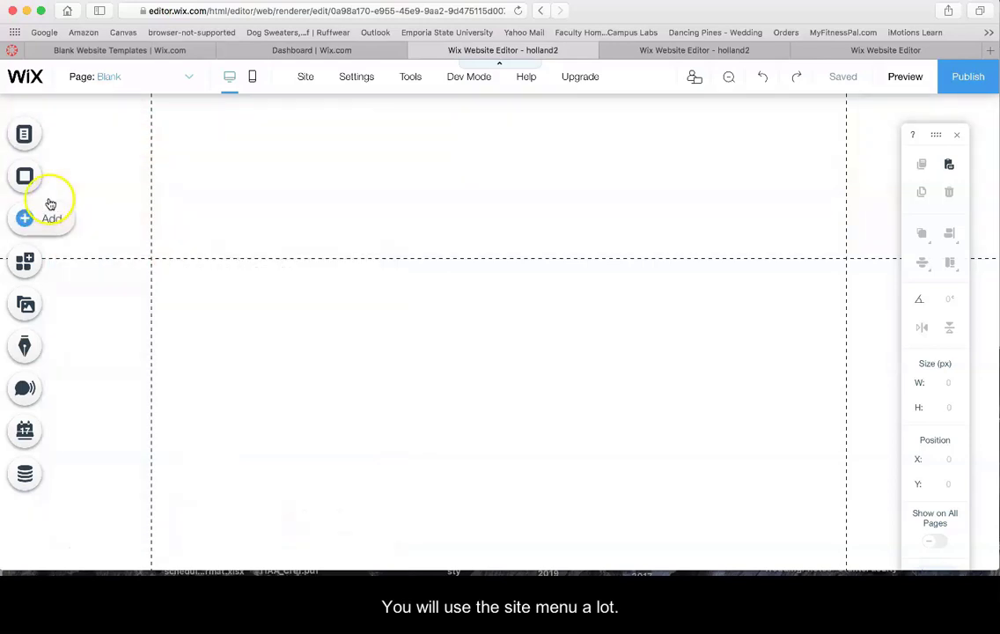
left_click(24, 219)
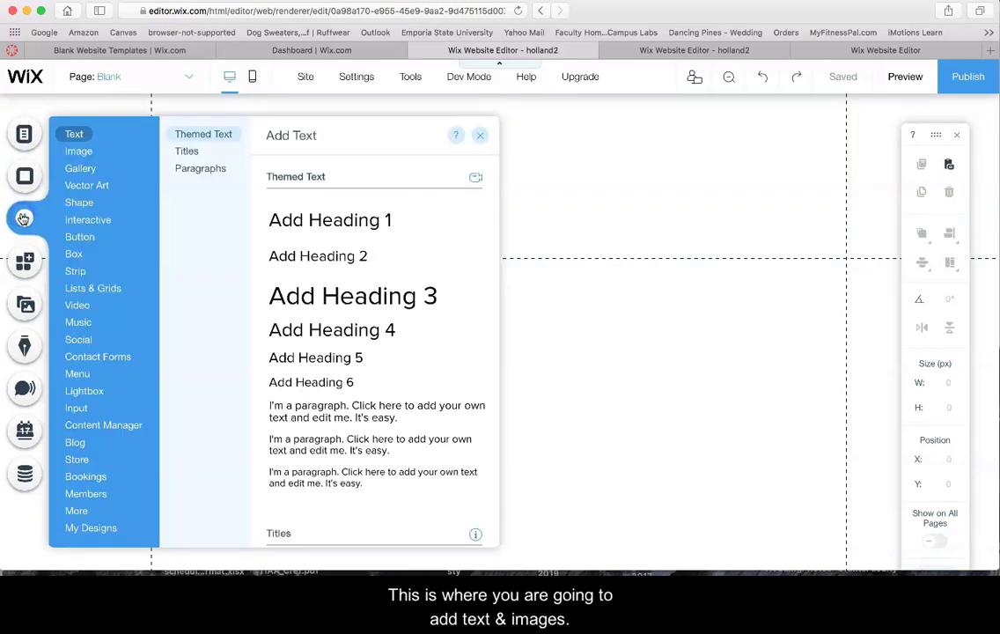
left_click(74, 133)
left_click(76, 151)
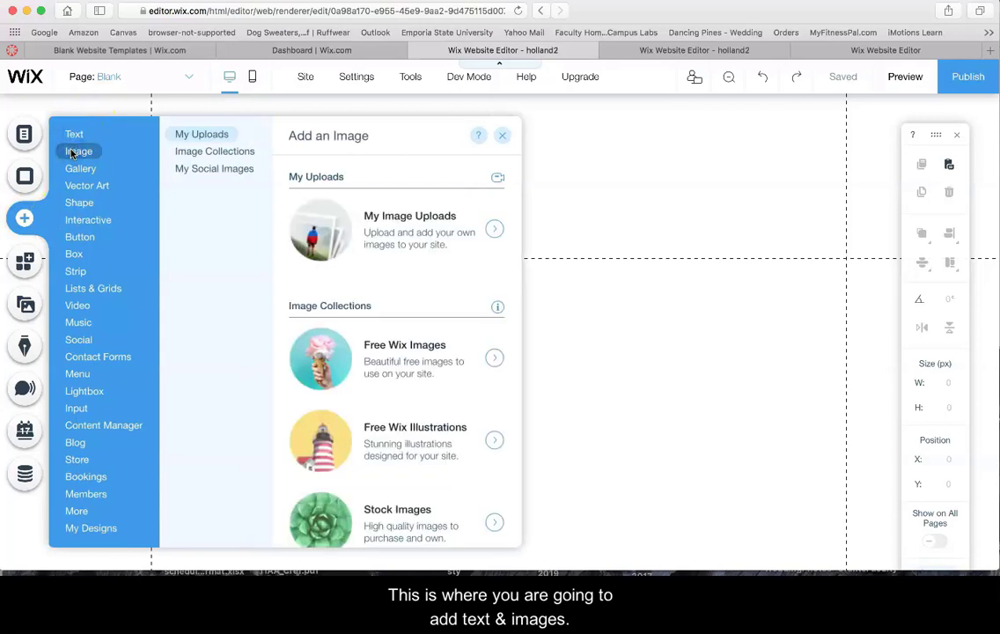
mouse_move(85, 218)
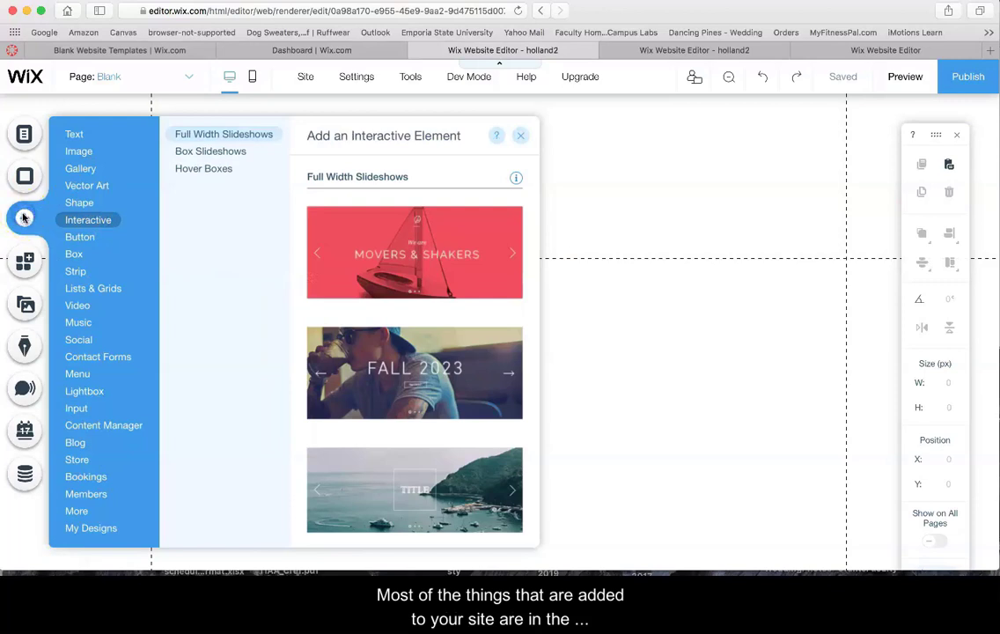
left_click(25, 261)
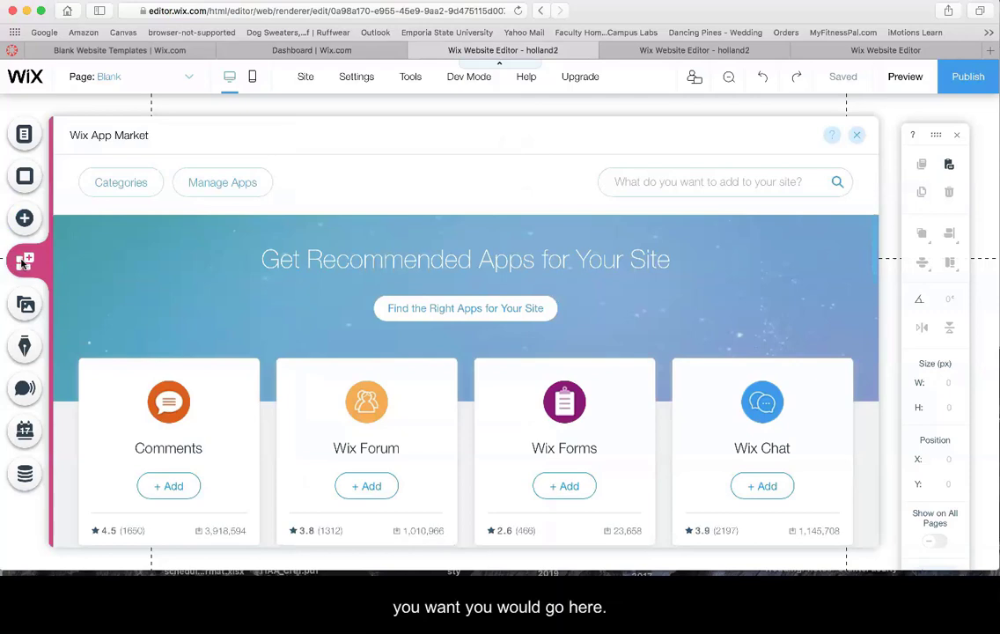
left_click(860, 134)
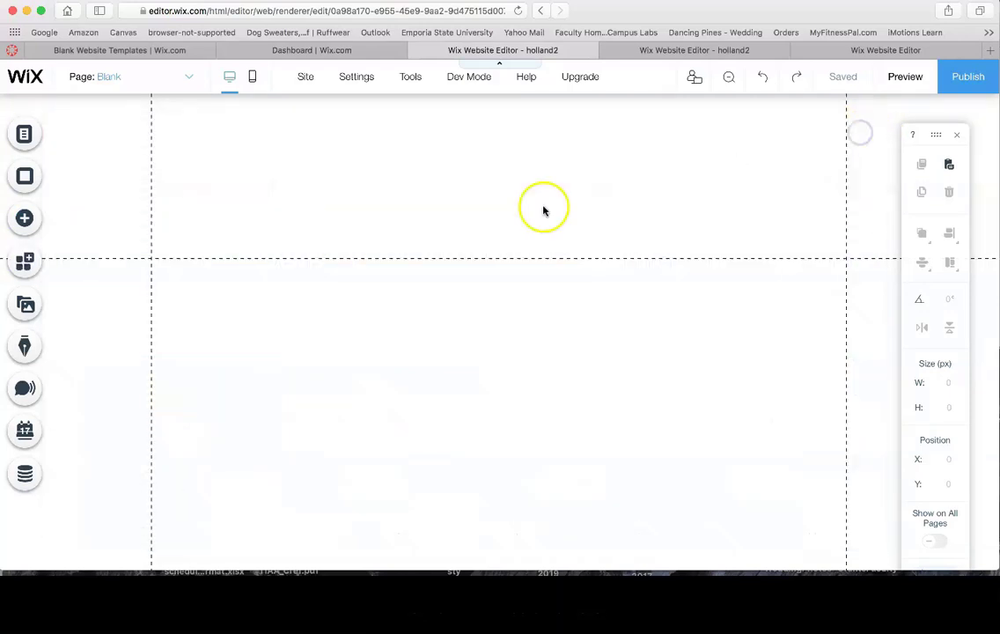
left_click(24, 304)
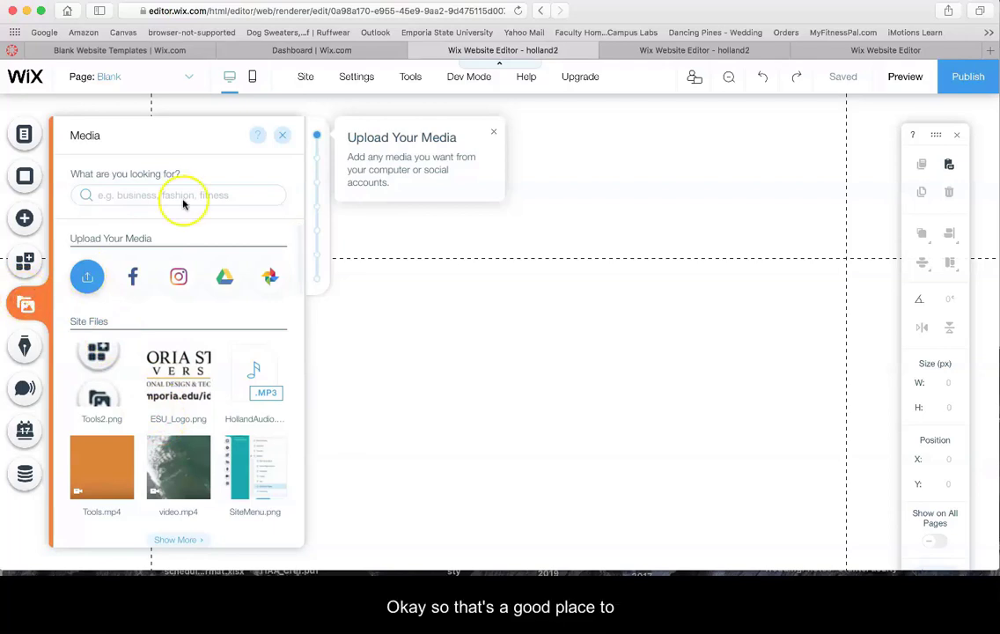
left_click(282, 134)
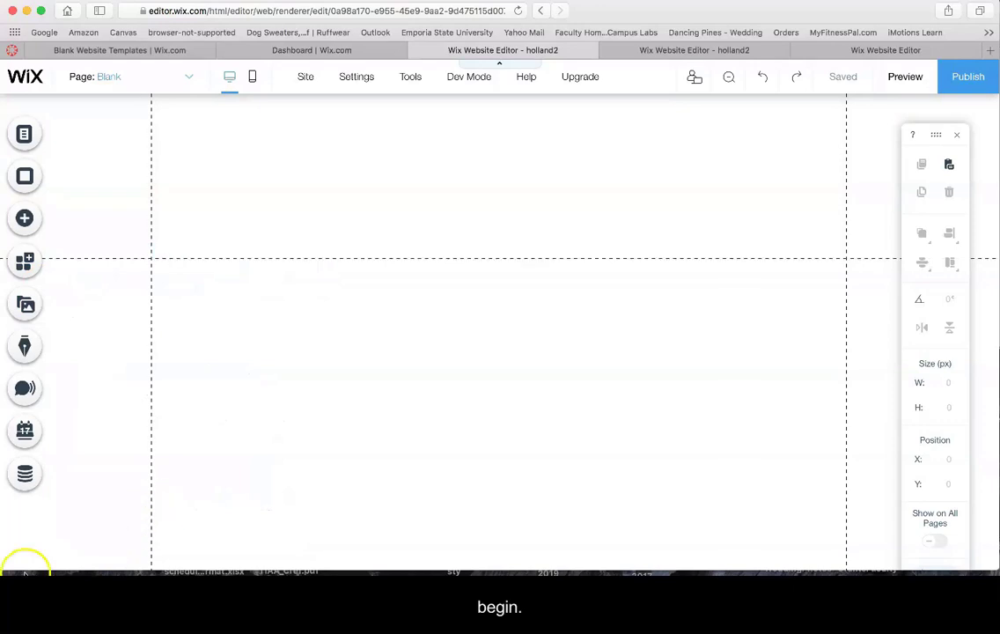
left_click(29, 540)
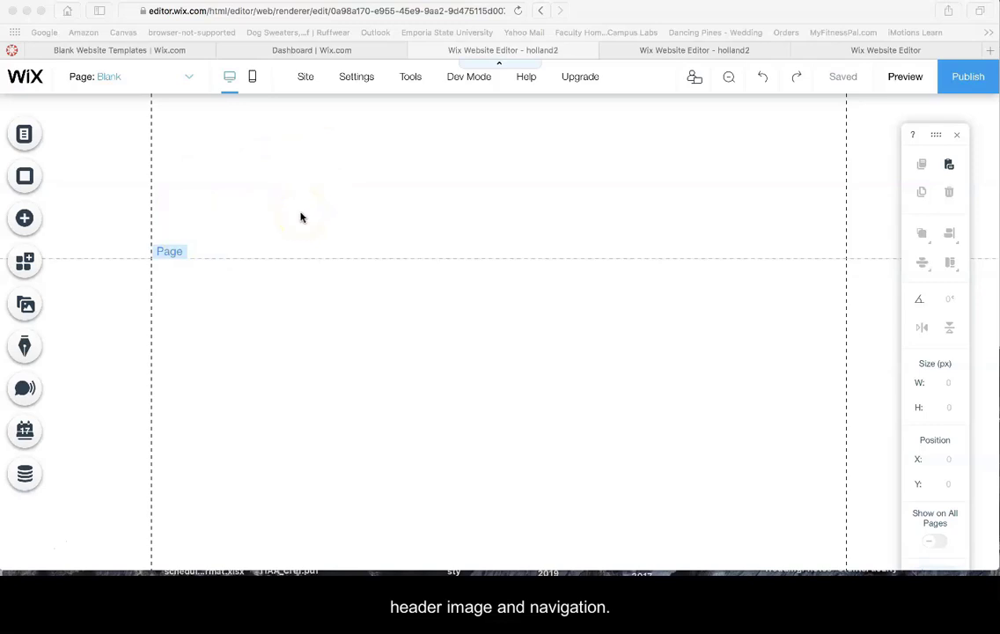
Select the header, add a plain serif horizontal menu, and drag it into the header
left_click(271, 200)
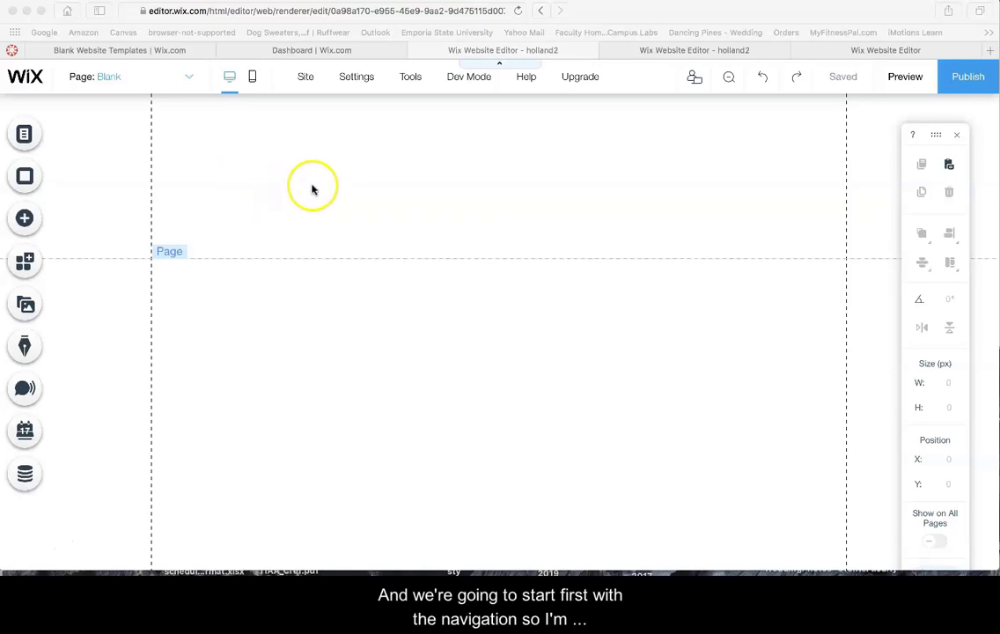
left_click(312, 188)
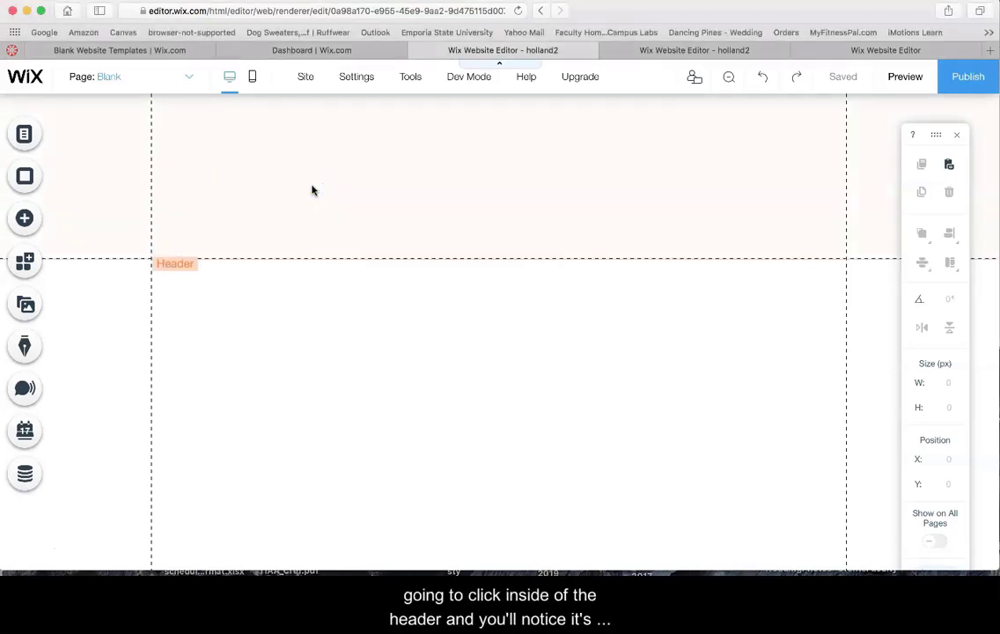
left_click(176, 262)
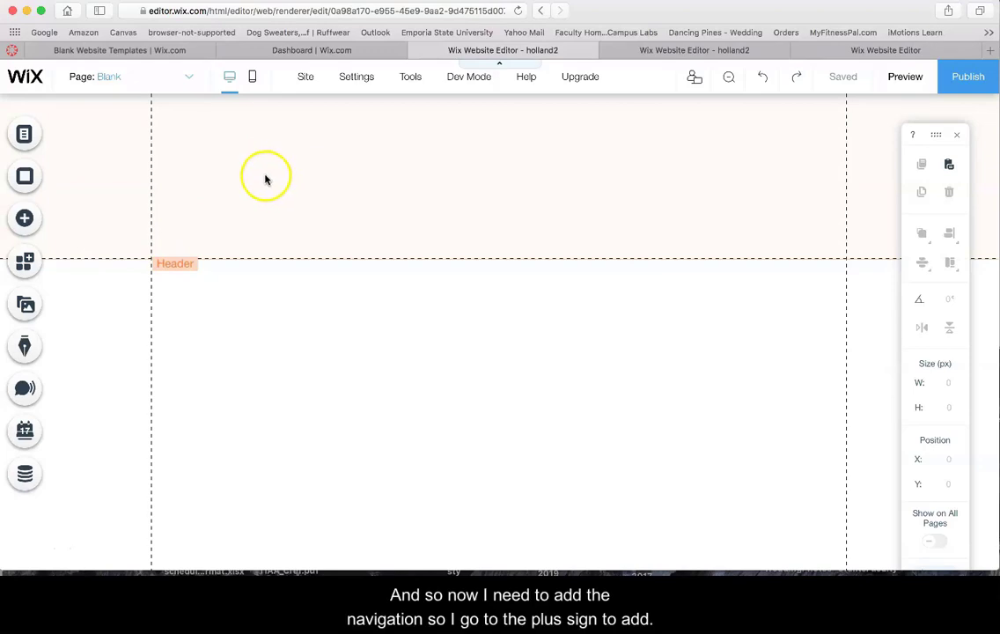
left_click(25, 219)
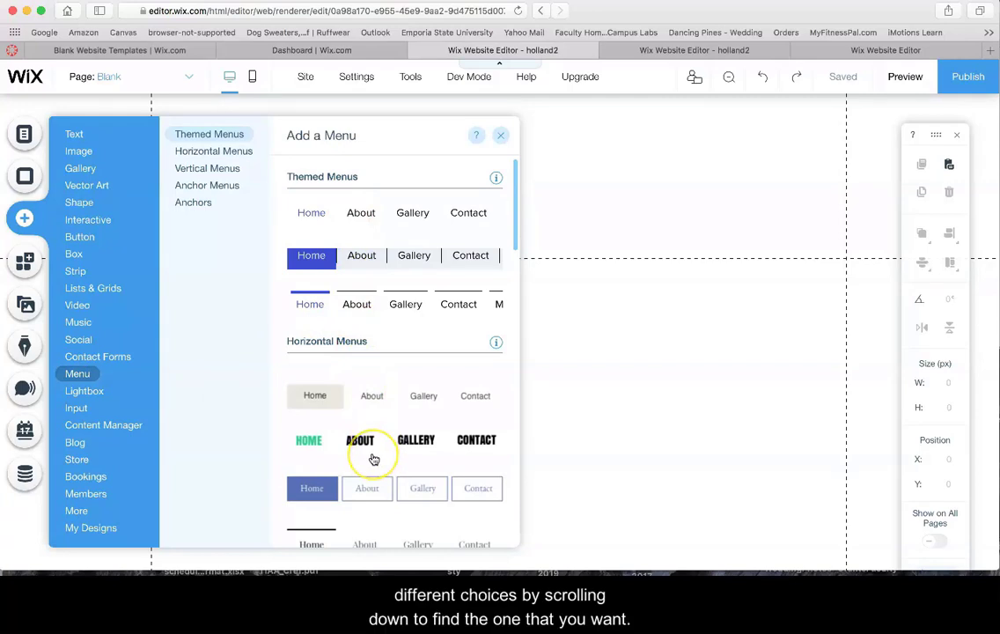
scroll(373, 459, "down", 5)
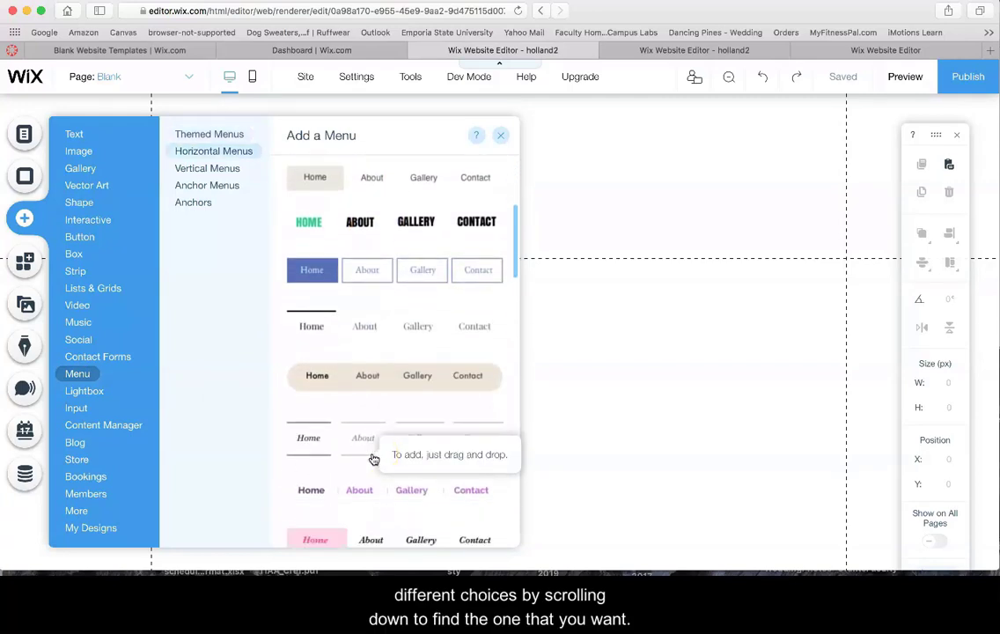
scroll(373, 458, "down", 10)
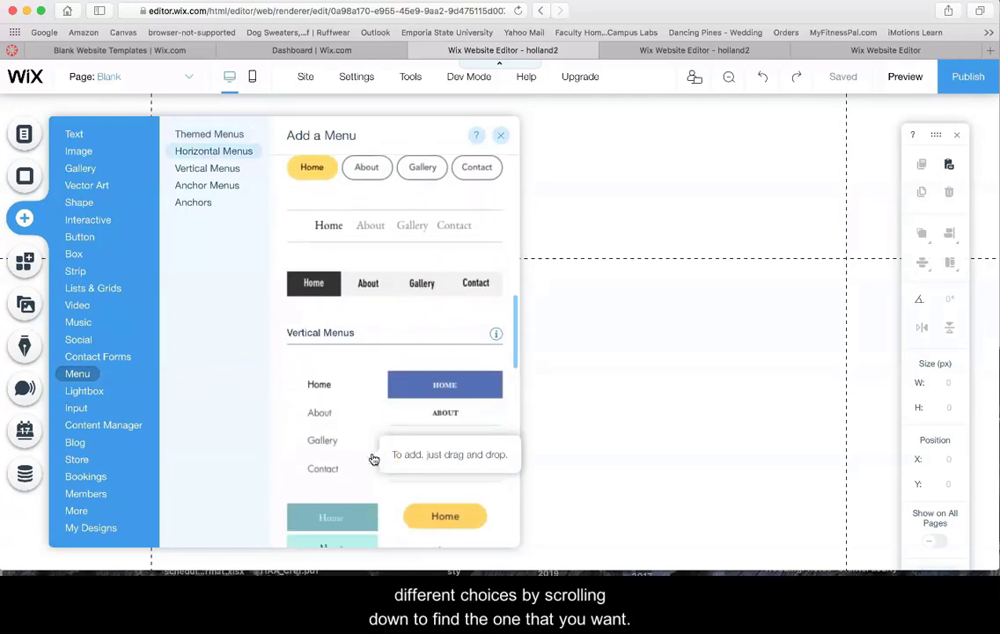
scroll(373, 459, "down", 15)
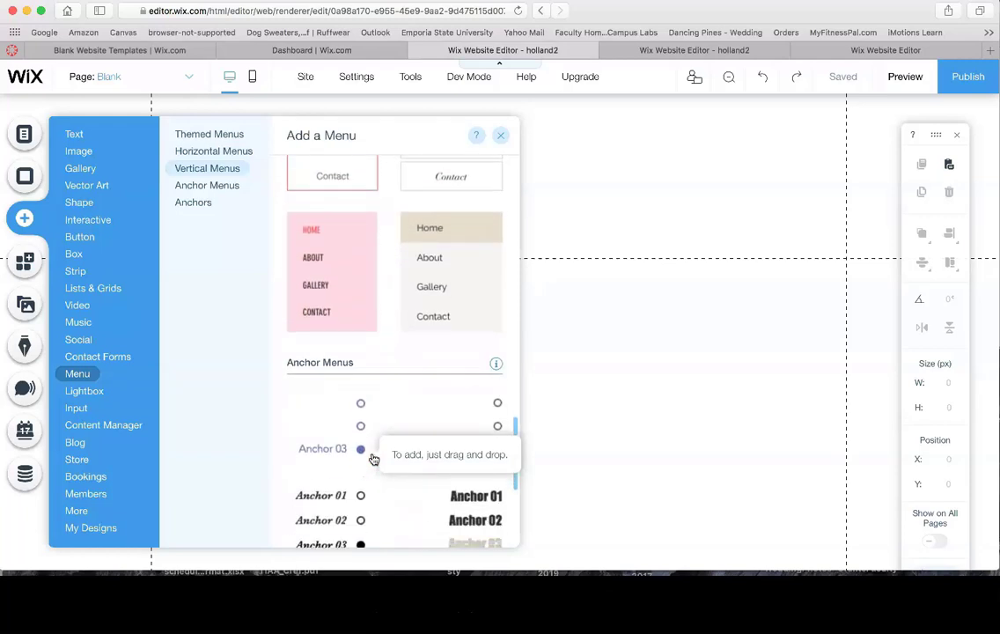
scroll(373, 458, "down", 5)
scroll(373, 458, "up", 15)
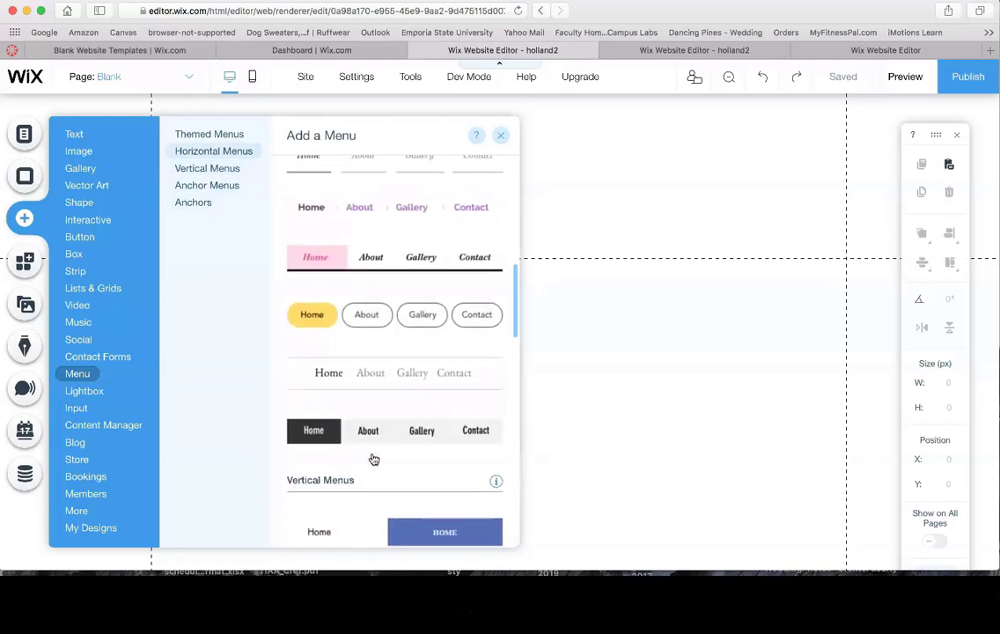
scroll(373, 459, "up", 1)
left_click(376, 396)
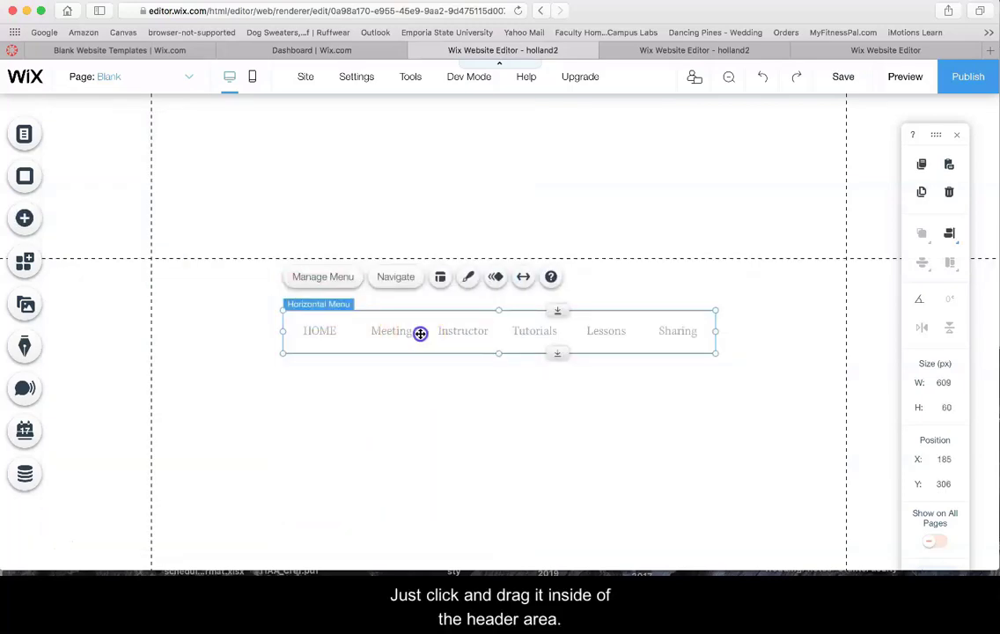
left_click_drag(420, 334, 376, 198)
left_click_drag(381, 205, 467, 227)
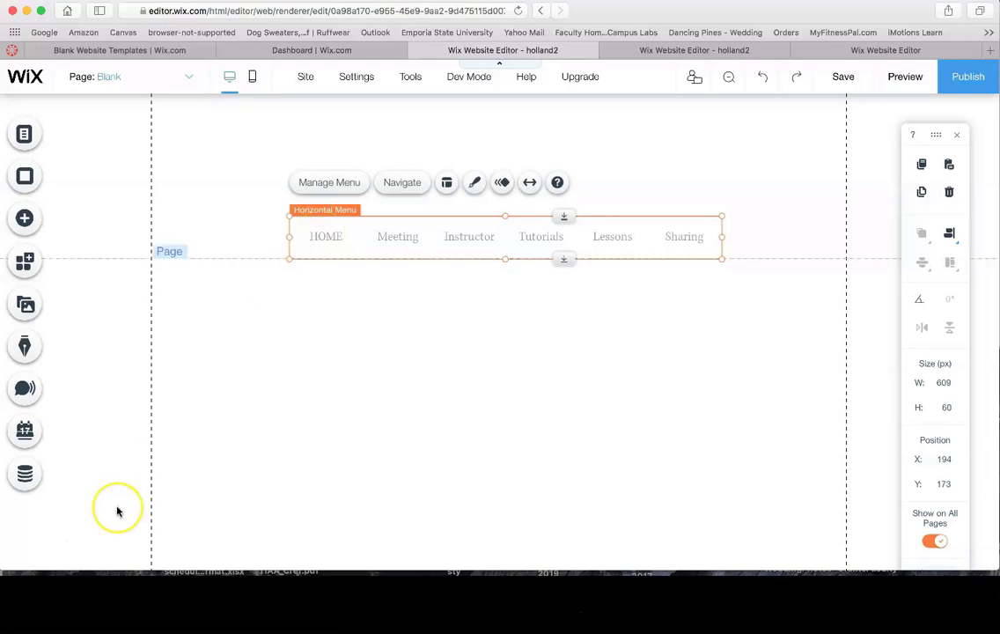
left_click(29, 539)
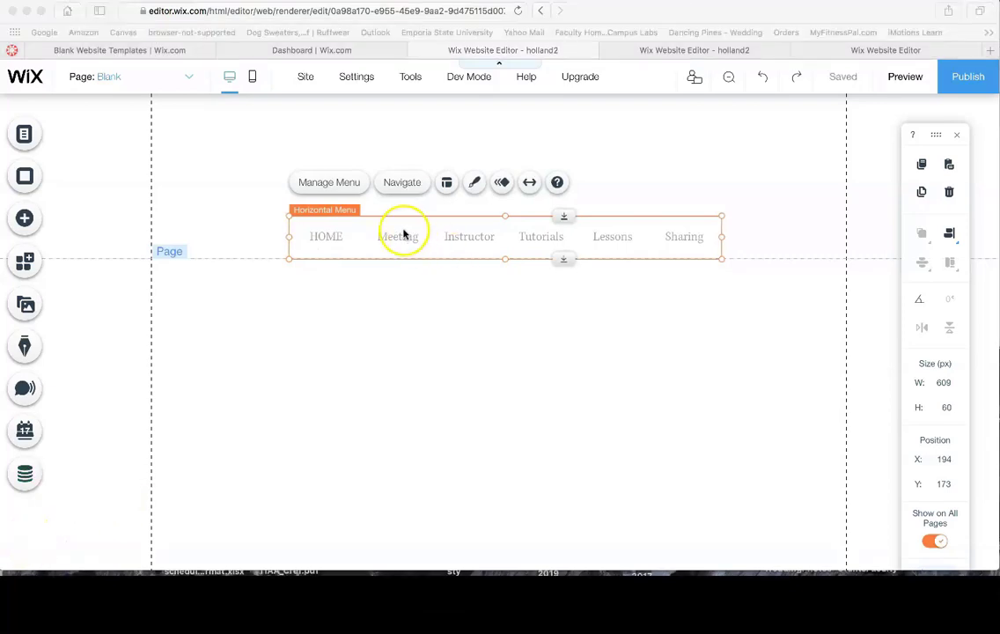
left_click(357, 232)
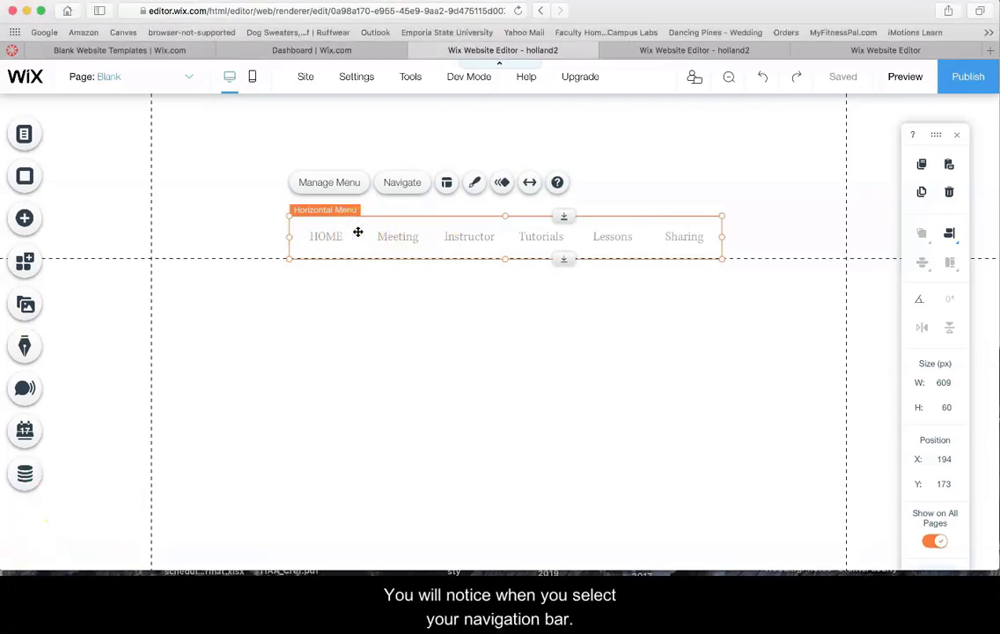
left_click(348, 227)
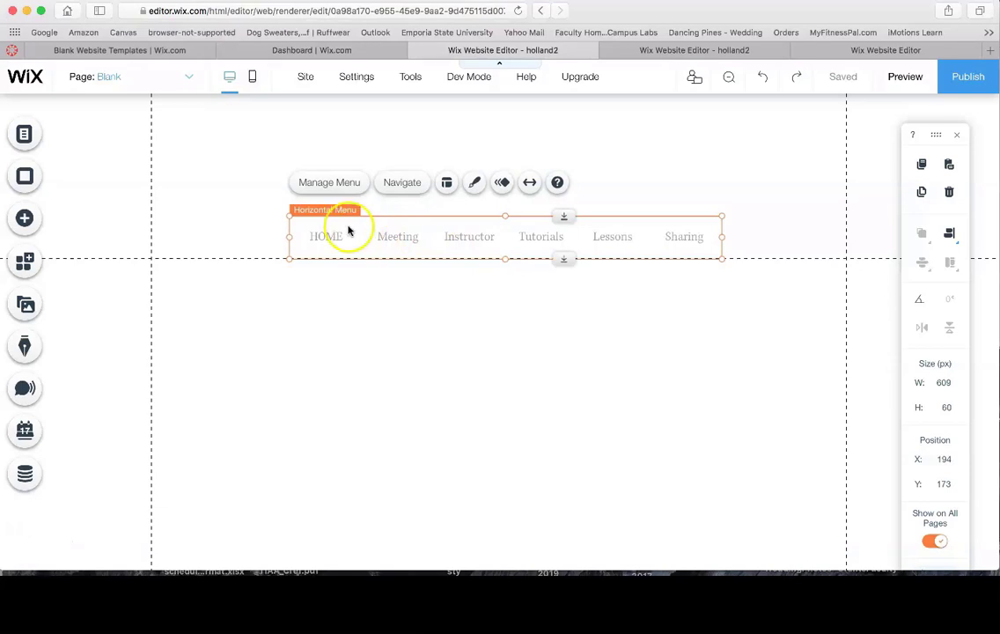
left_click(324, 185)
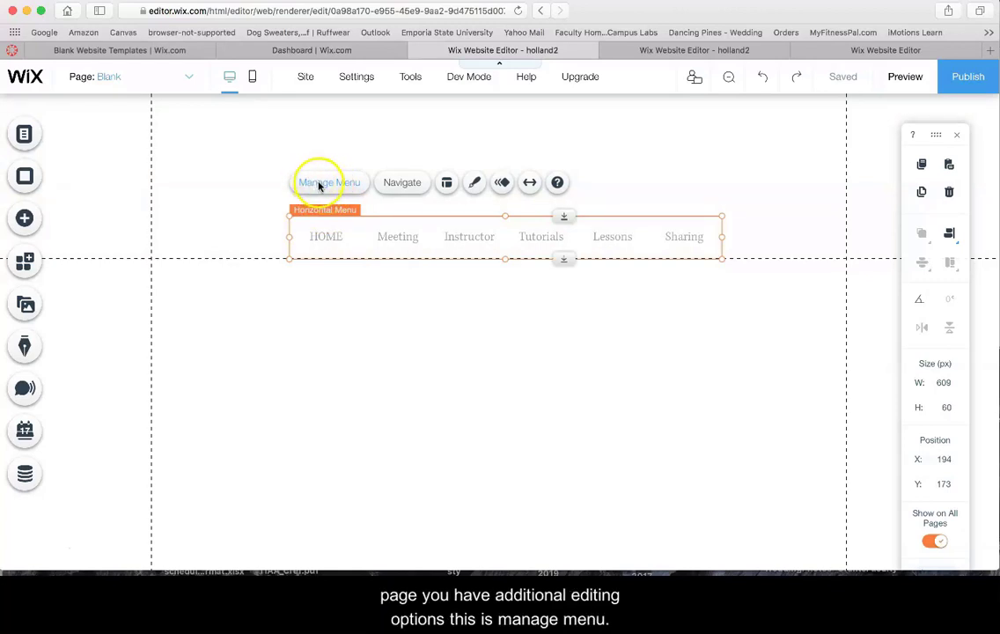
left_click(446, 182)
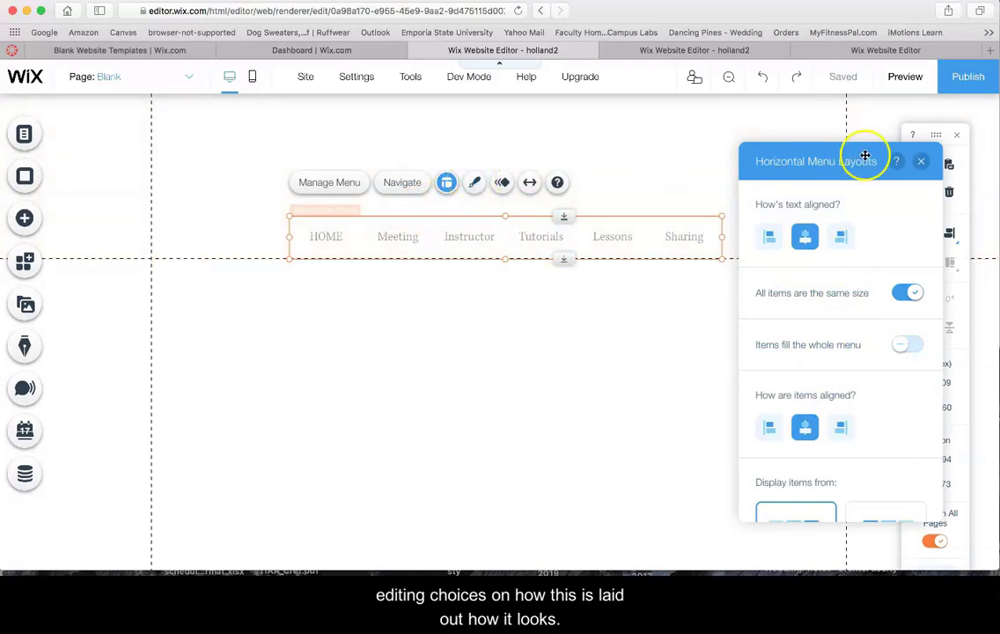
left_click(921, 161)
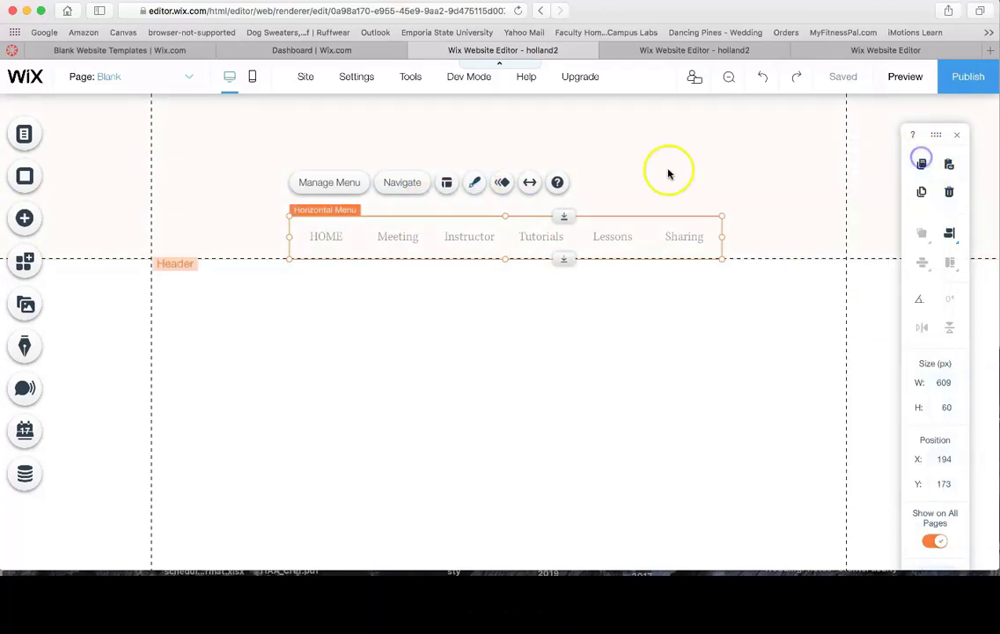
left_click(474, 182)
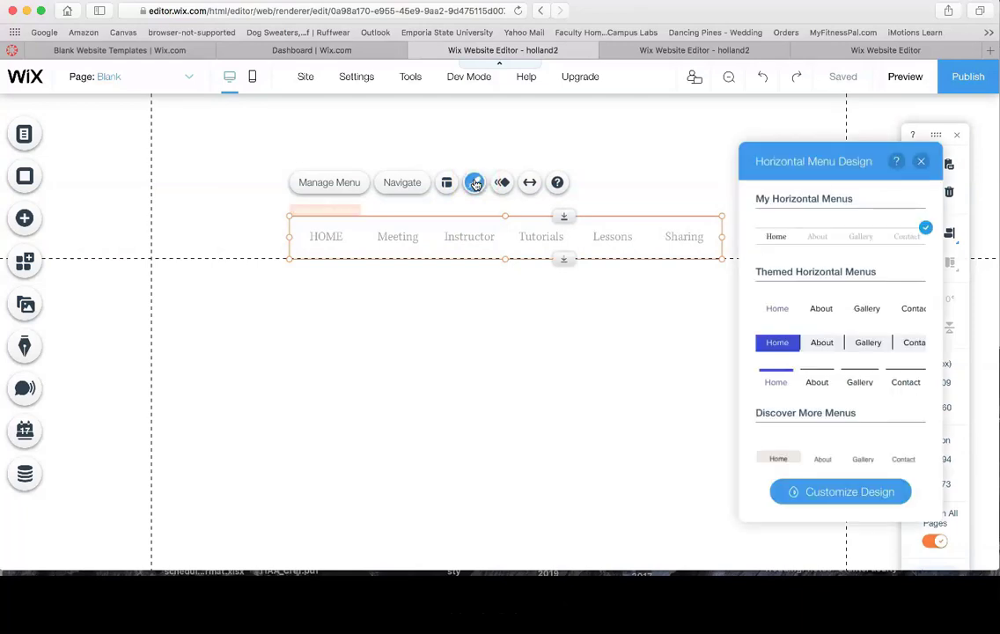
left_click(921, 163)
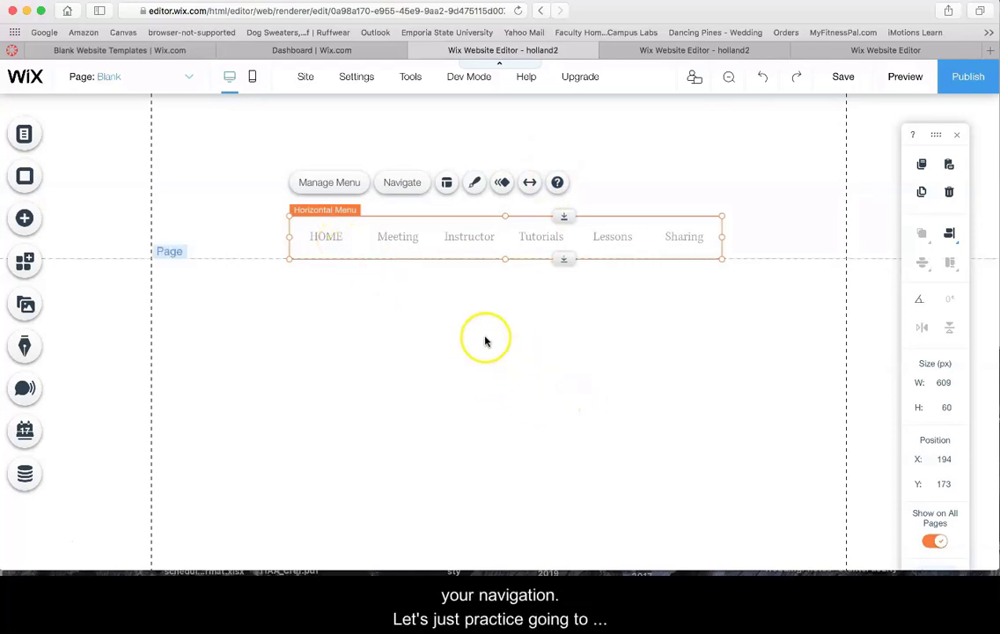
Save the site, check its free wixsite web address, and close the confirmation
left_click(843, 79)
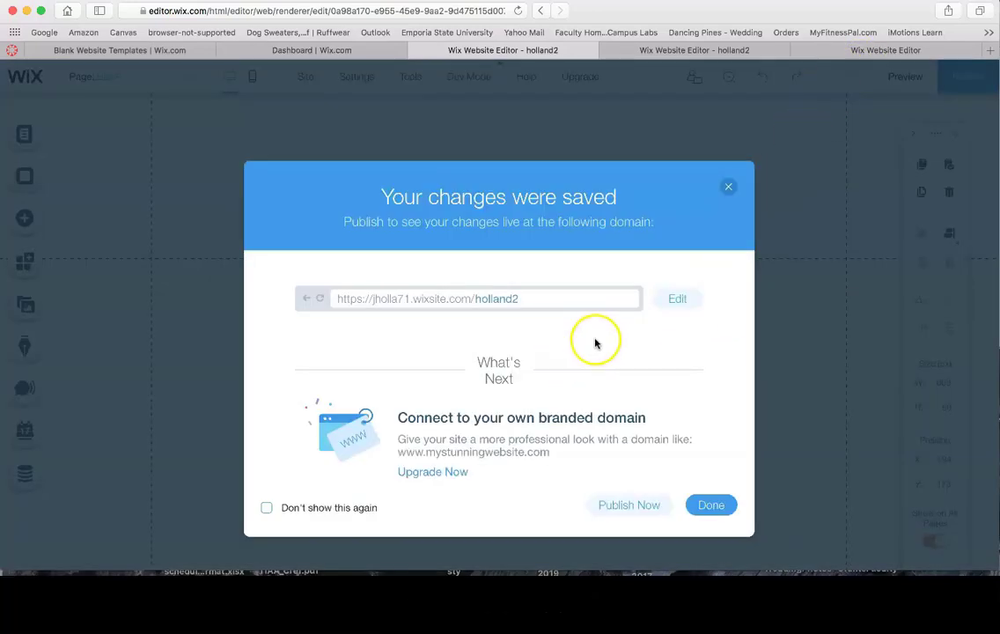
left_click(532, 298)
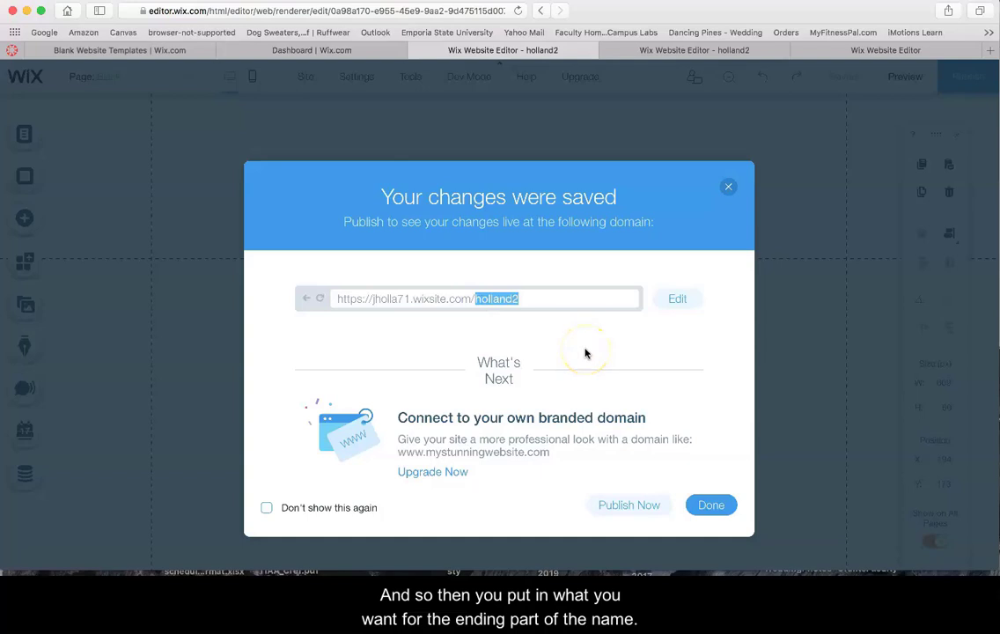
left_click(527, 298)
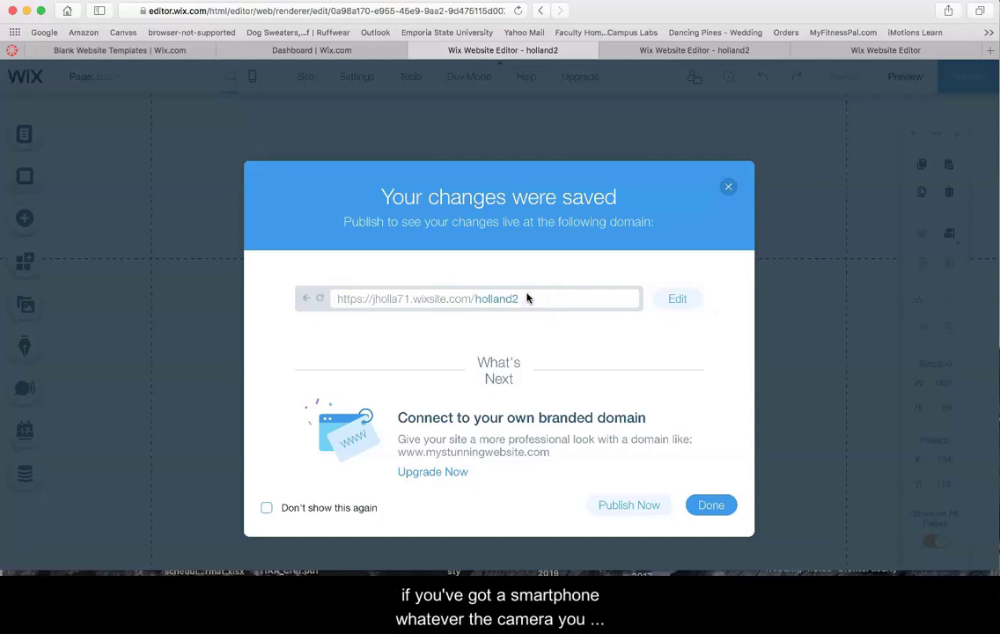
left_click(535, 305)
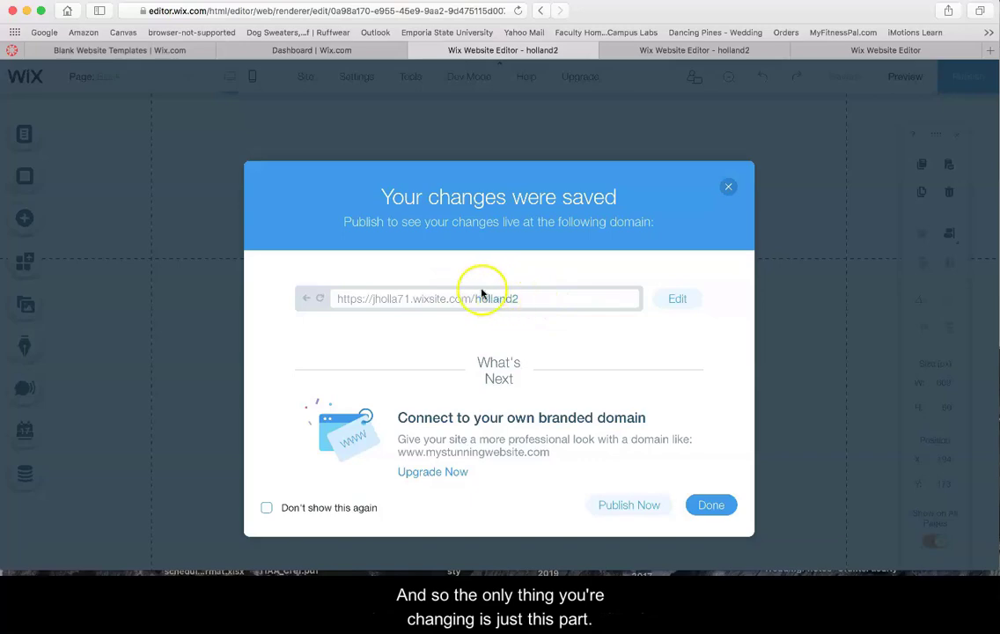
left_click(711, 504)
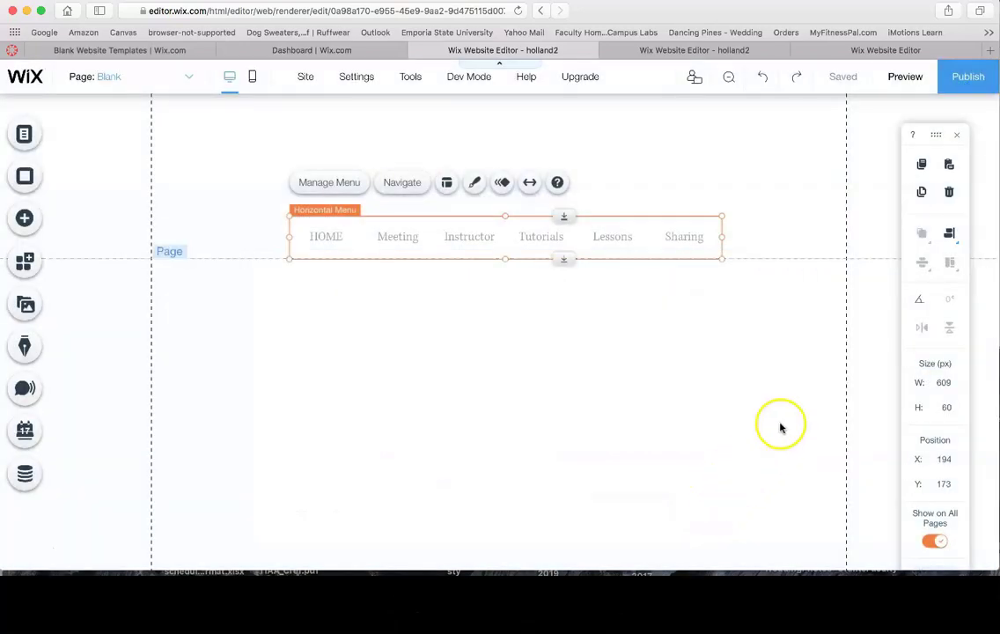
Preview the site, return to the editor, and drag the browser down to reveal Finder
left_click(901, 78)
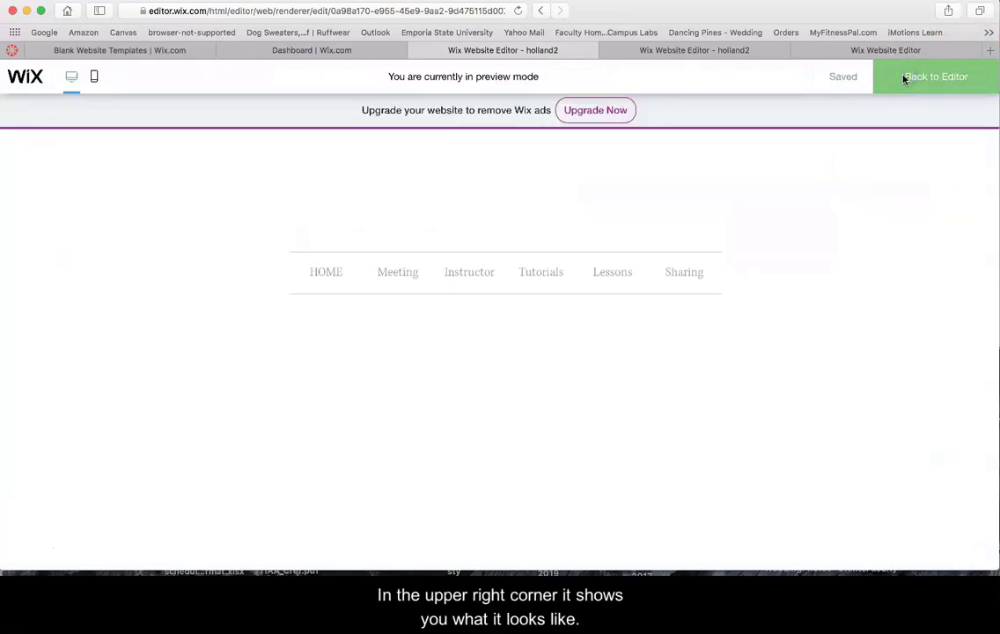
left_click(902, 78)
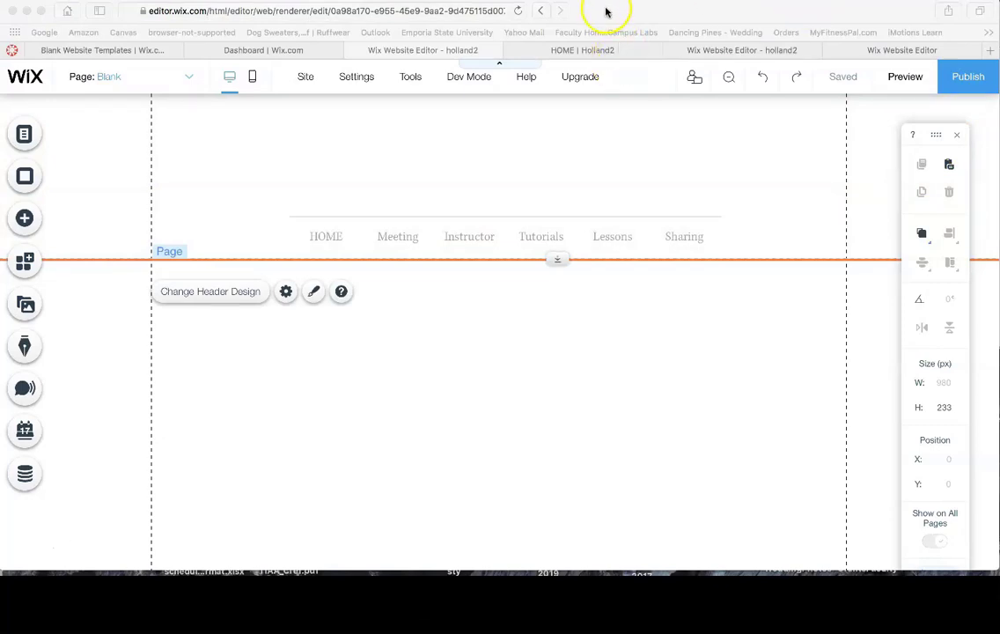
left_click_drag(600, 15, 589, 293)
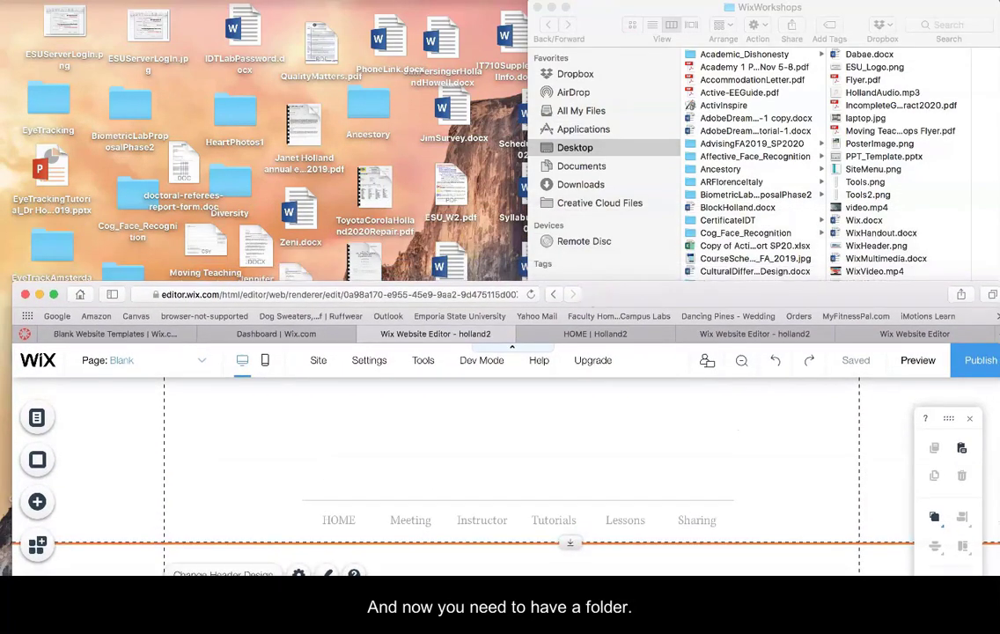
Bring the WixWorkshops Finder window to the front and nudge it into place
left_click(604, 12)
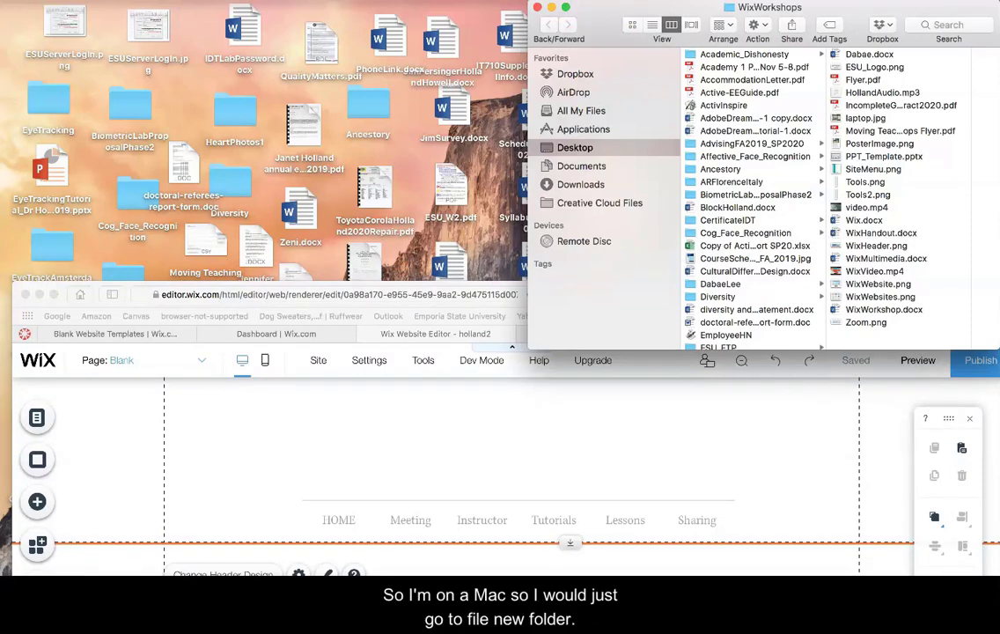
left_click(84, 0)
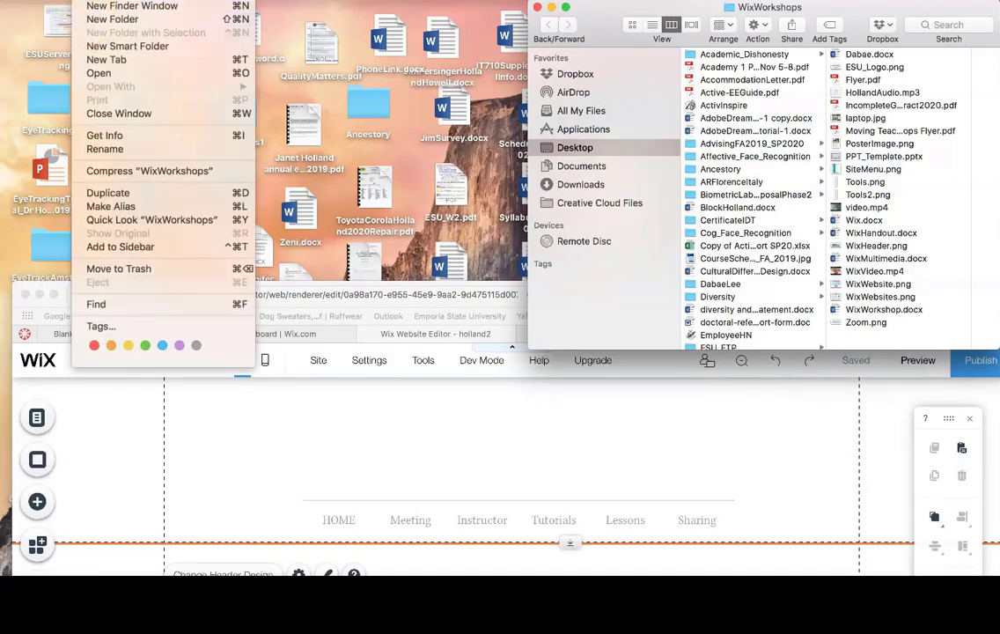
left_click(85, 0)
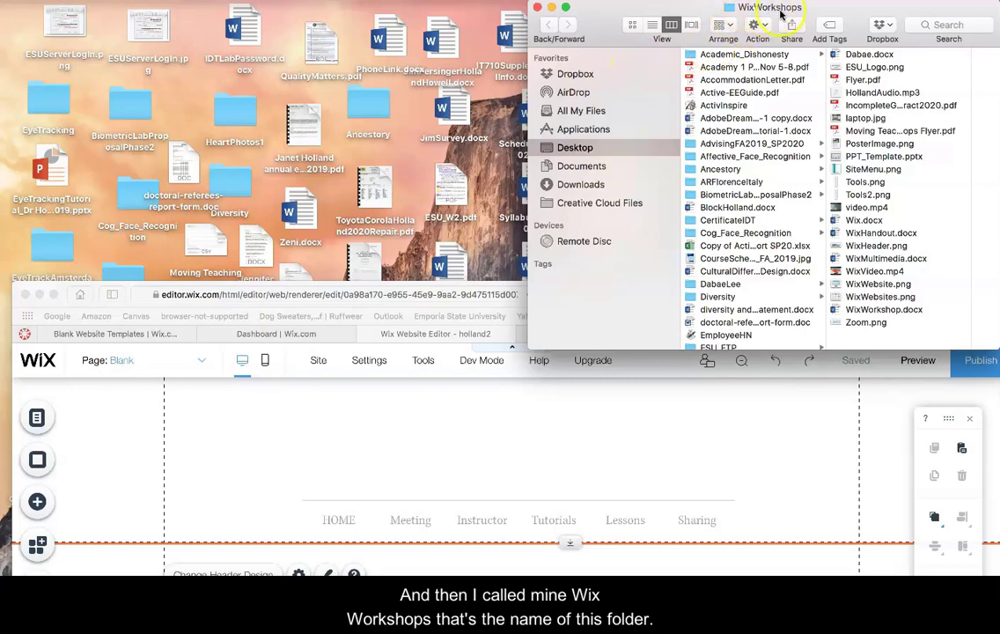
left_click_drag(817, 7, 810, 6)
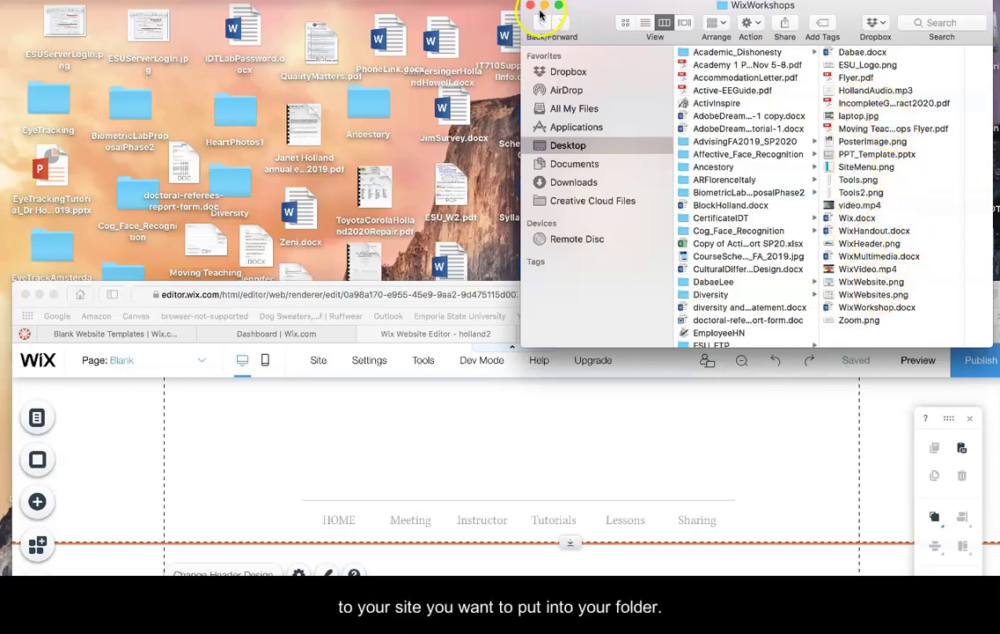
Move the browser back to the top and open Add Image from My Image Uploads
left_click(125, 286)
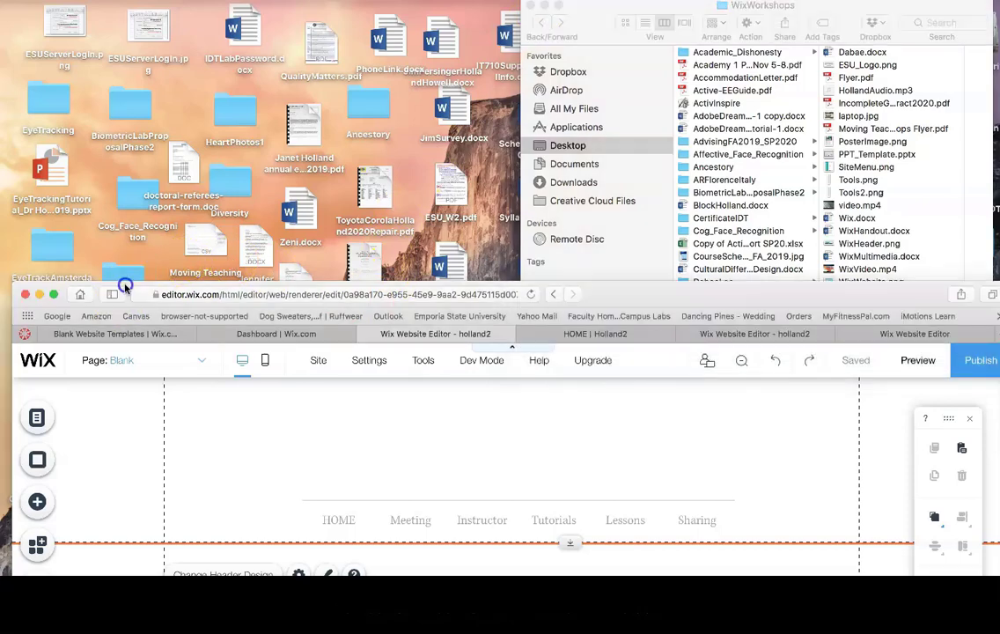
left_click_drag(125, 286, 115, 2)
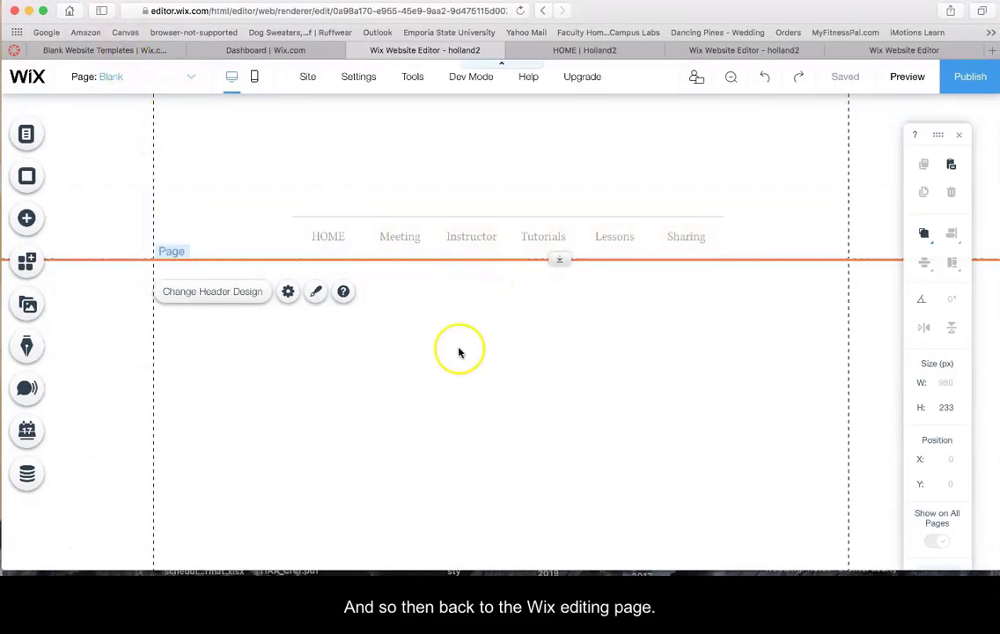
left_click(26, 218)
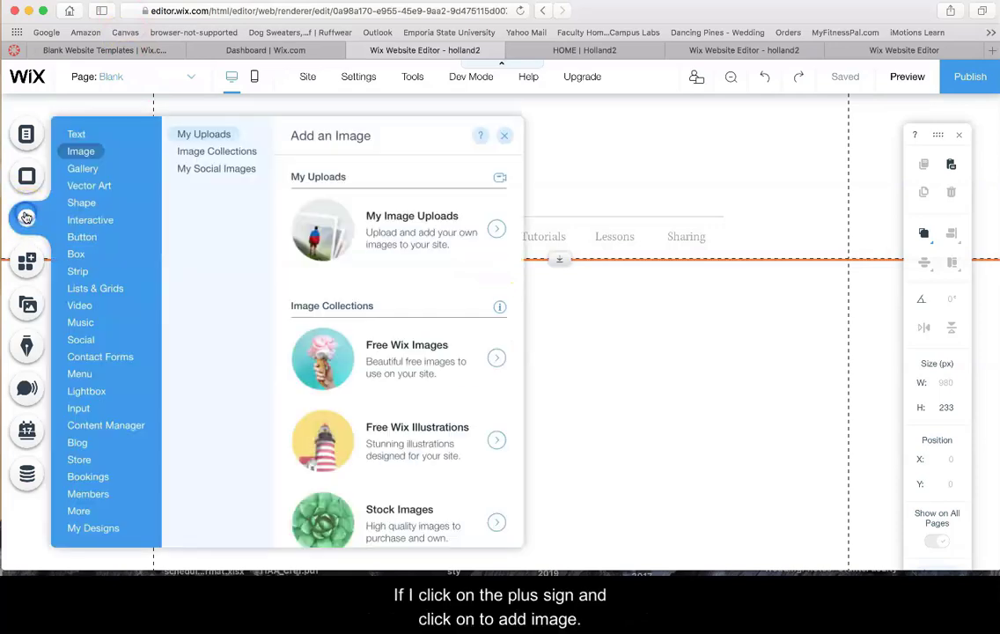
left_click(79, 150)
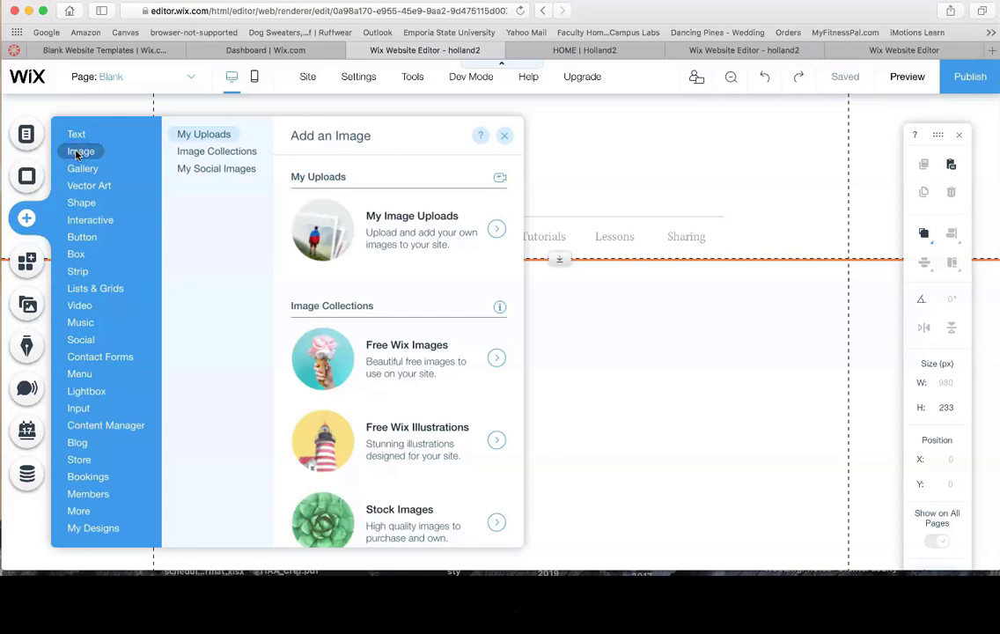
left_click(405, 232)
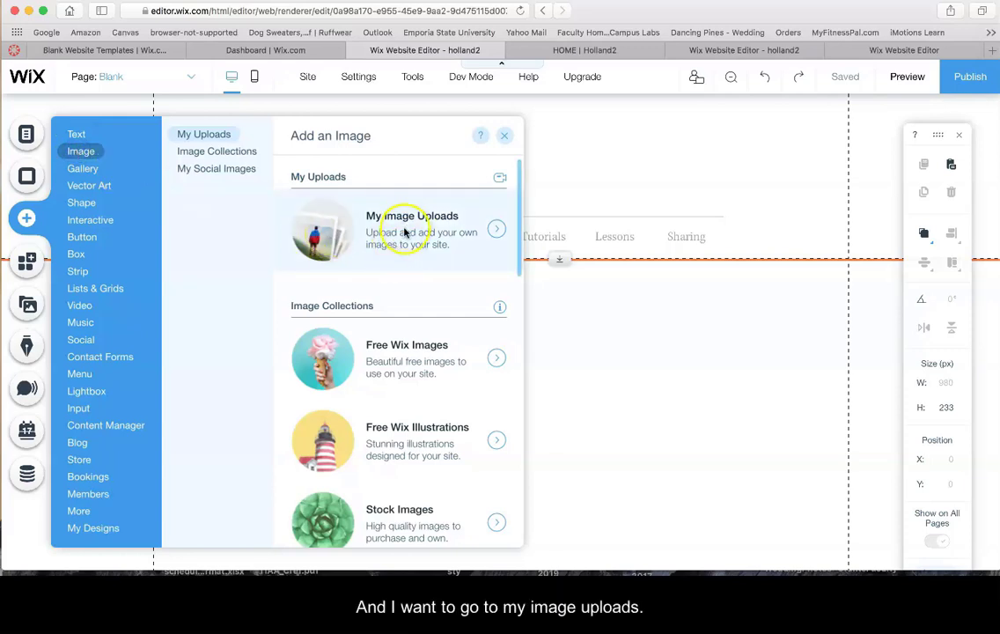
left_click(496, 229)
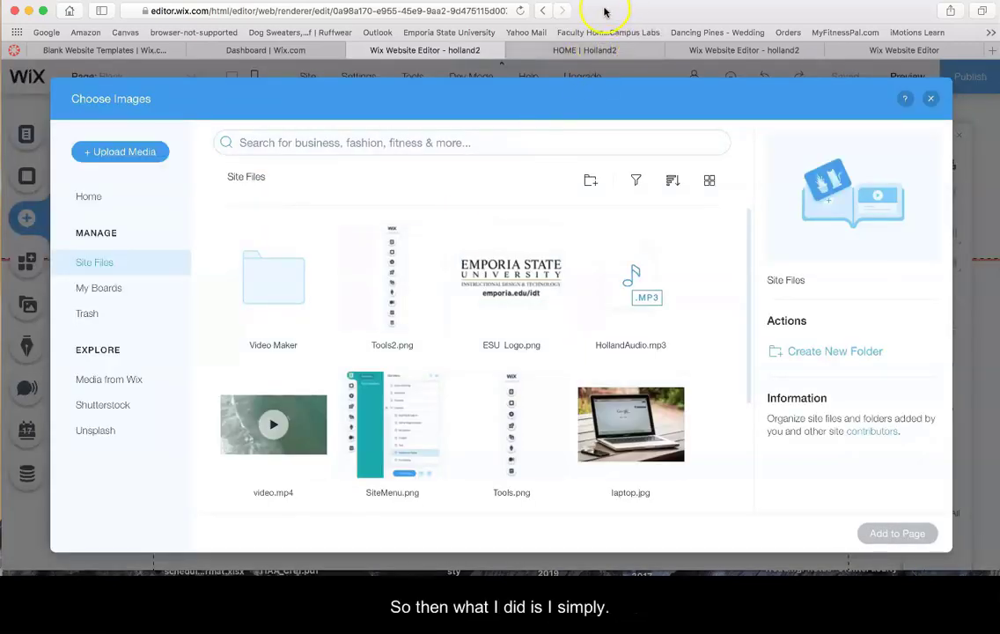
Upload ESU_Logo.png from the WixWorkshops folder into Site Files, a 31KB upload
left_click_drag(603, 11, 604, 238)
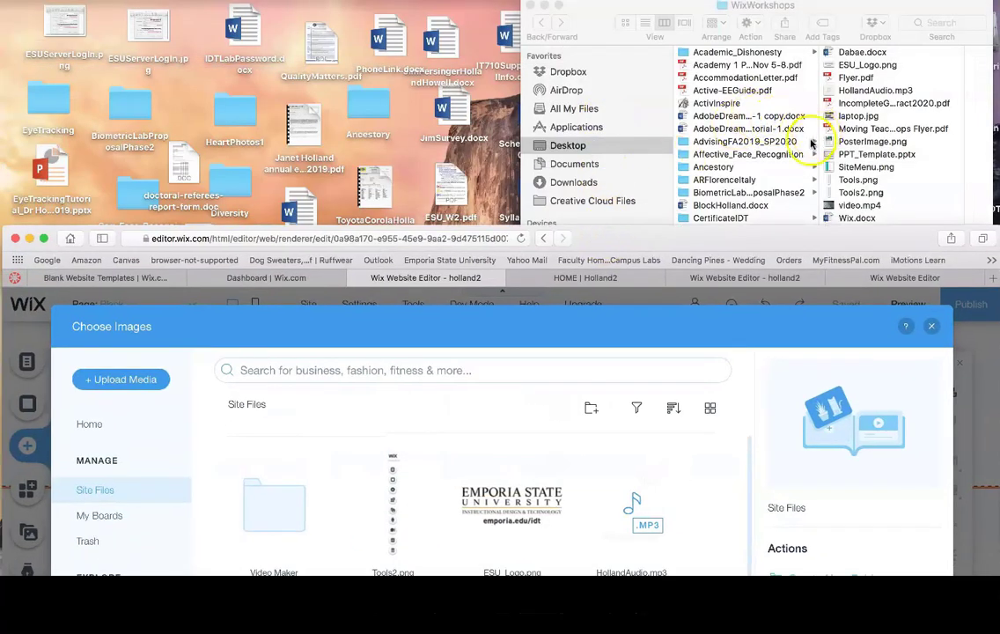
left_click(827, 64)
left_click(828, 65)
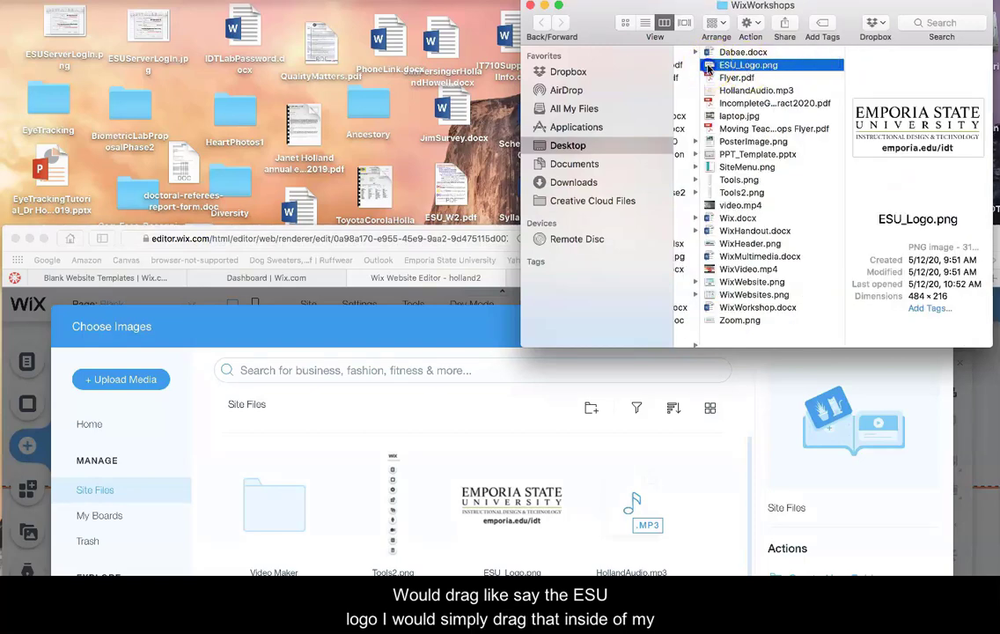
left_click_drag(708, 69, 342, 450)
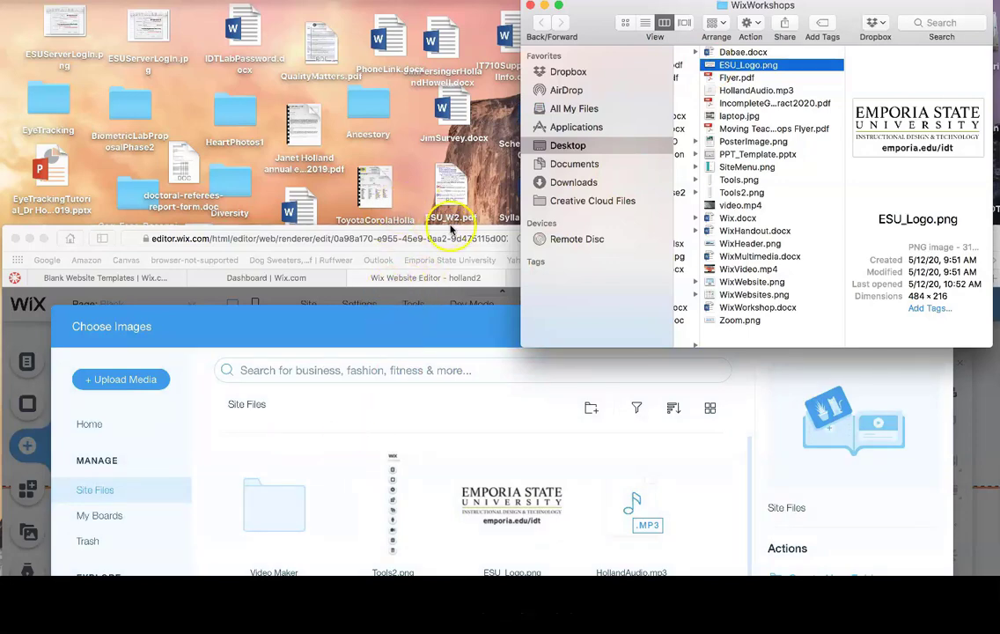
left_click(415, 231)
left_click_drag(415, 231, 415, 11)
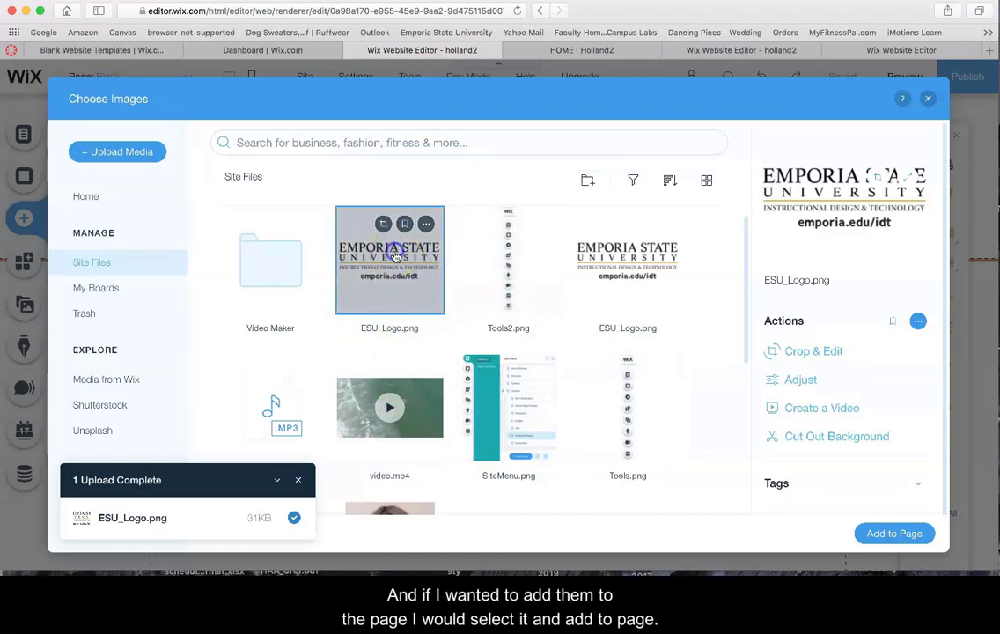
Remove the placed ESU logo and add WixHeader.png from My Image Uploads to the page
left_click(895, 535)
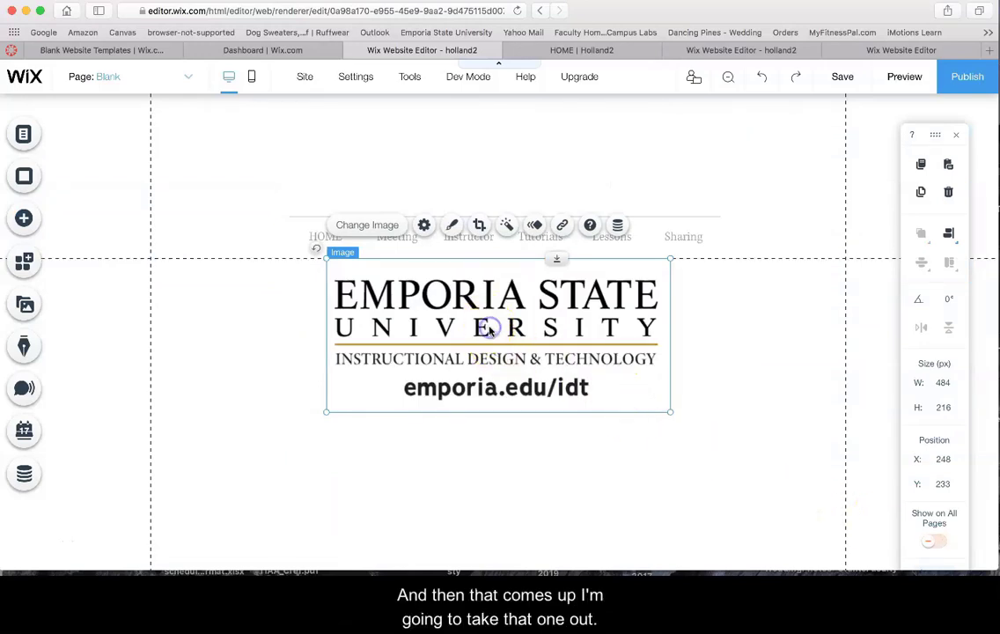
key("Delete")
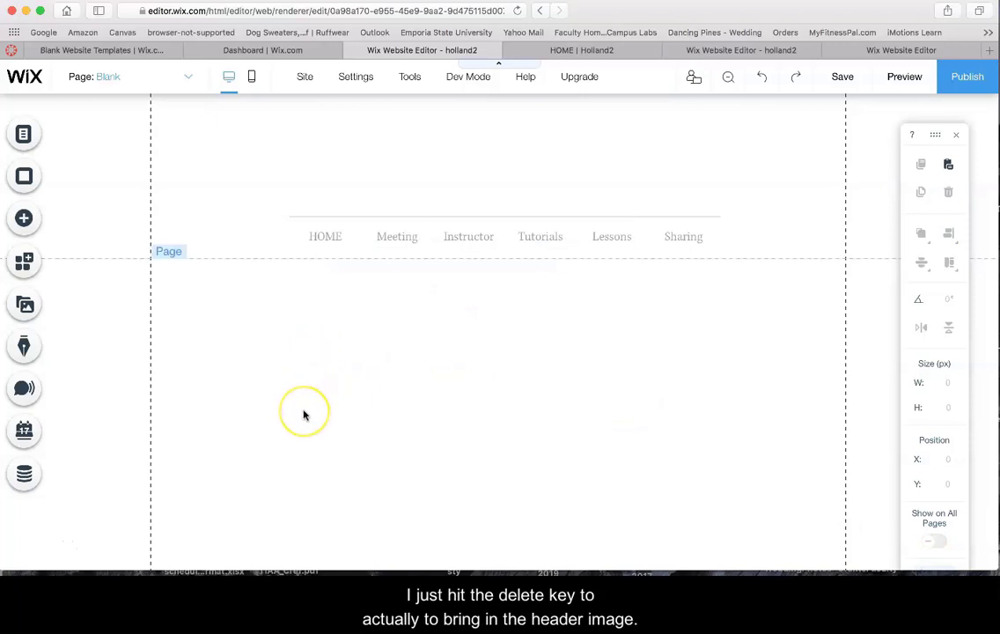
left_click(24, 218)
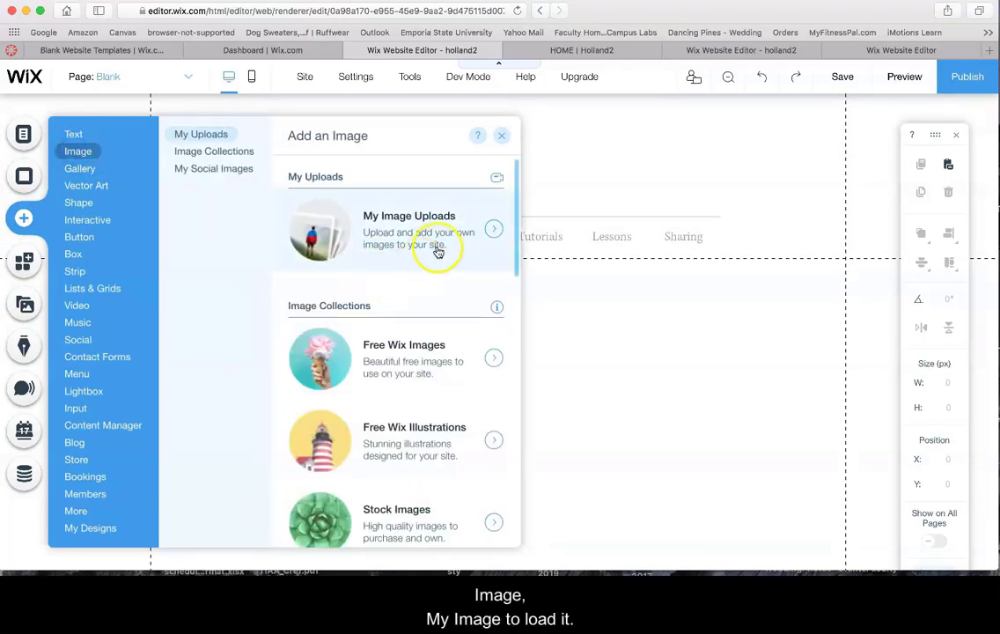
left_click(494, 224)
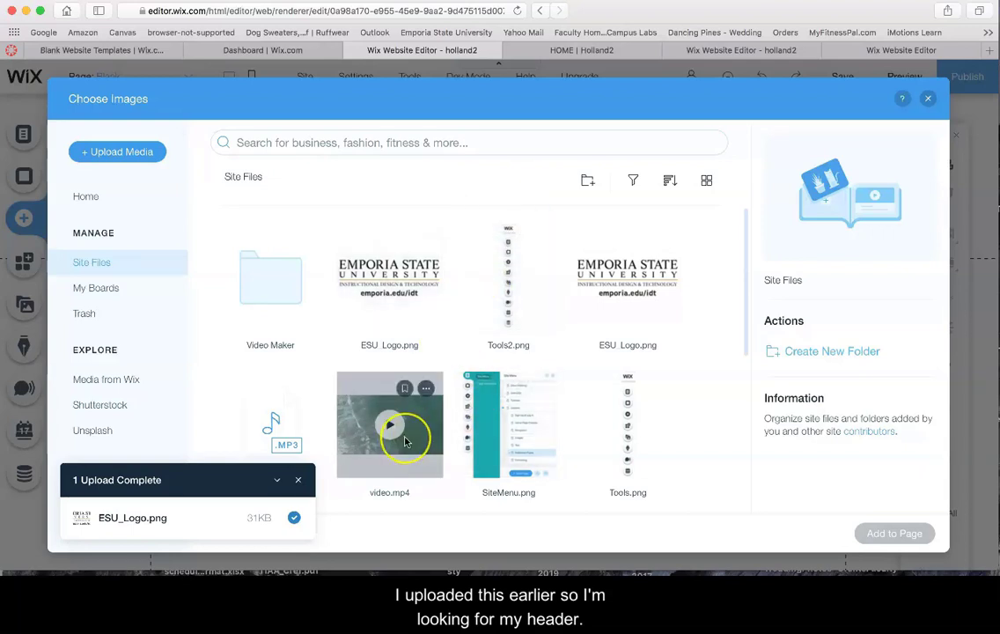
scroll(401, 436, "down", 3)
scroll(404, 442, "down", 4)
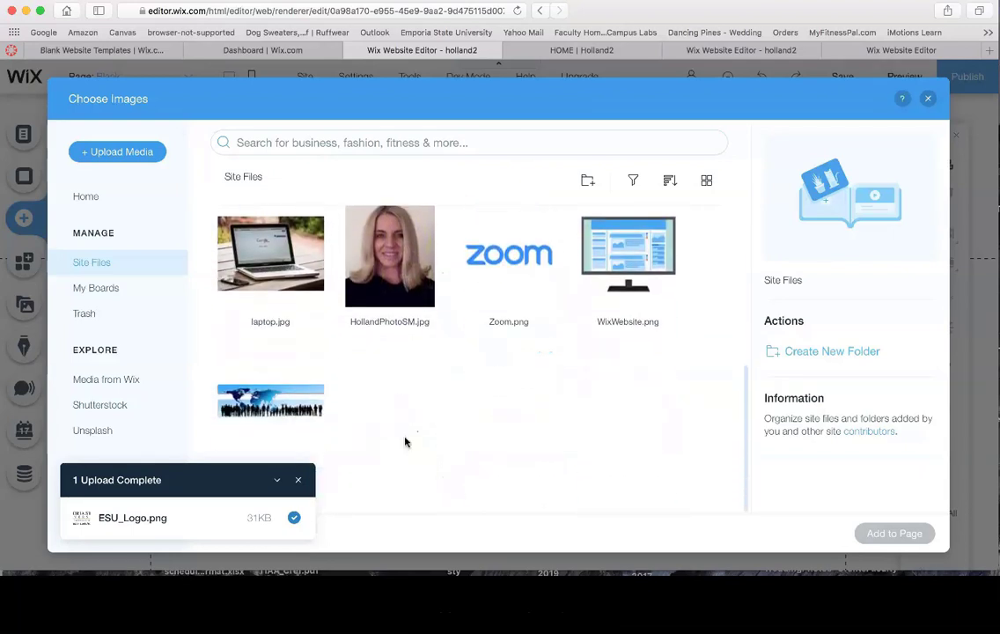
left_click(260, 404)
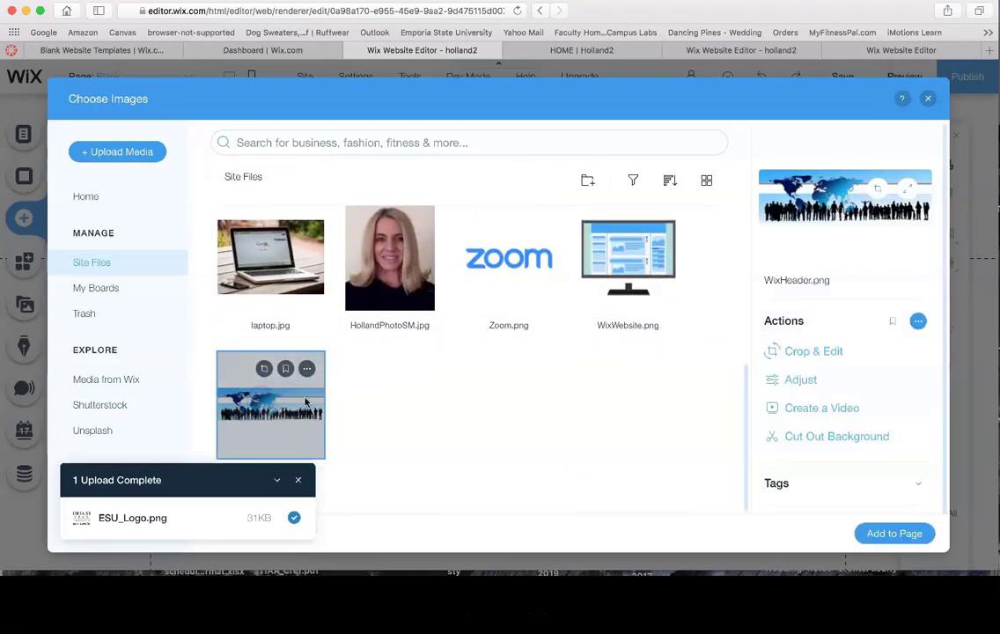
left_click(890, 531)
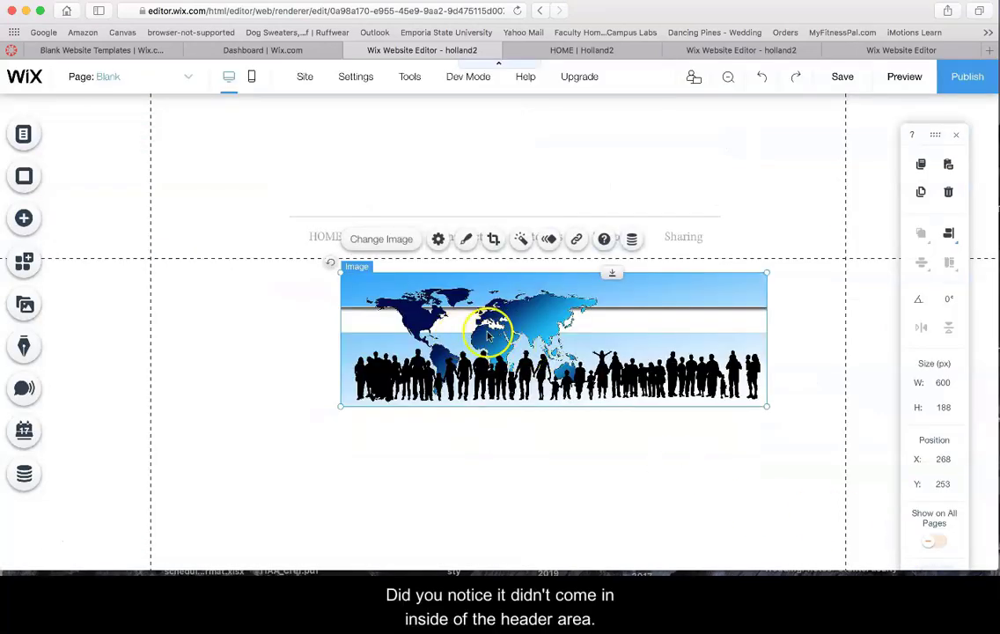
Attach the world-map image to the header at Y 0, centred above the menu, now at Y 188
left_click_drag(457, 336, 370, 353)
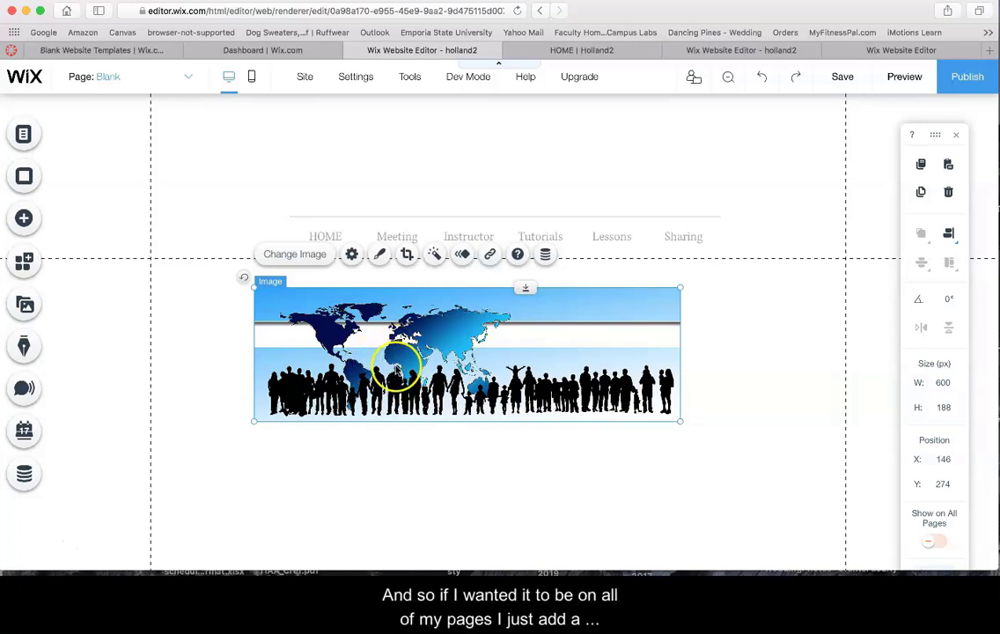
left_click_drag(404, 369, 437, 151)
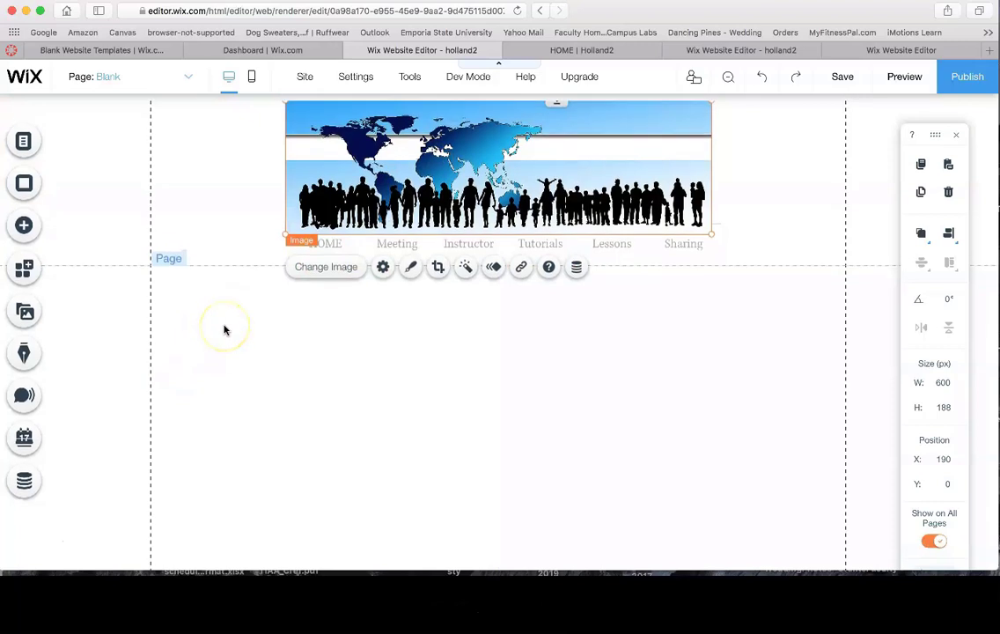
scroll(225, 328, "down", 1)
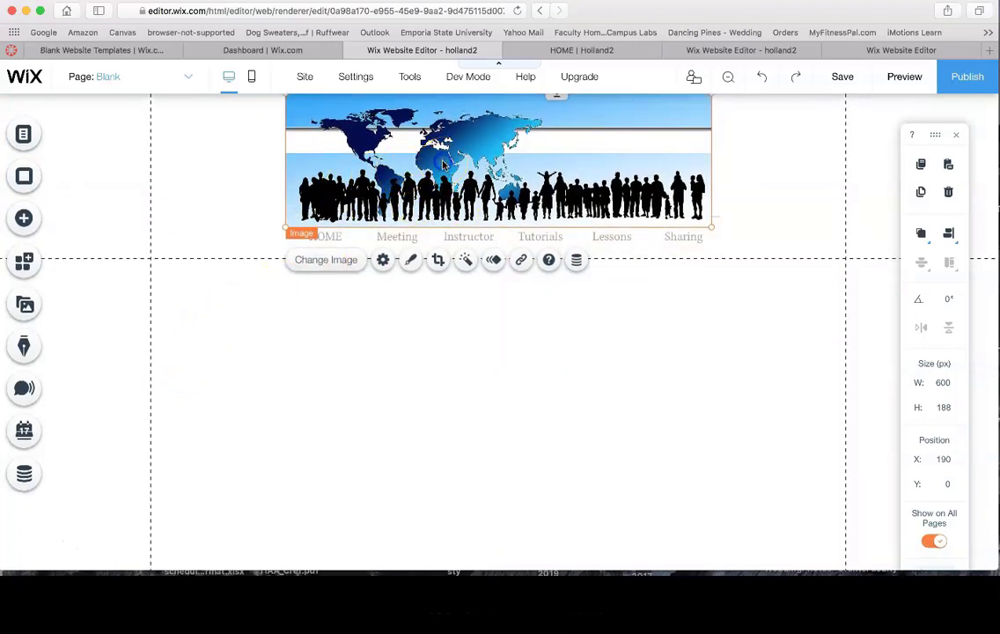
mouse_move(443, 164)
left_mouse_down()
mouse_move(410, 162)
mouse_move(445, 161)
left_mouse_up()
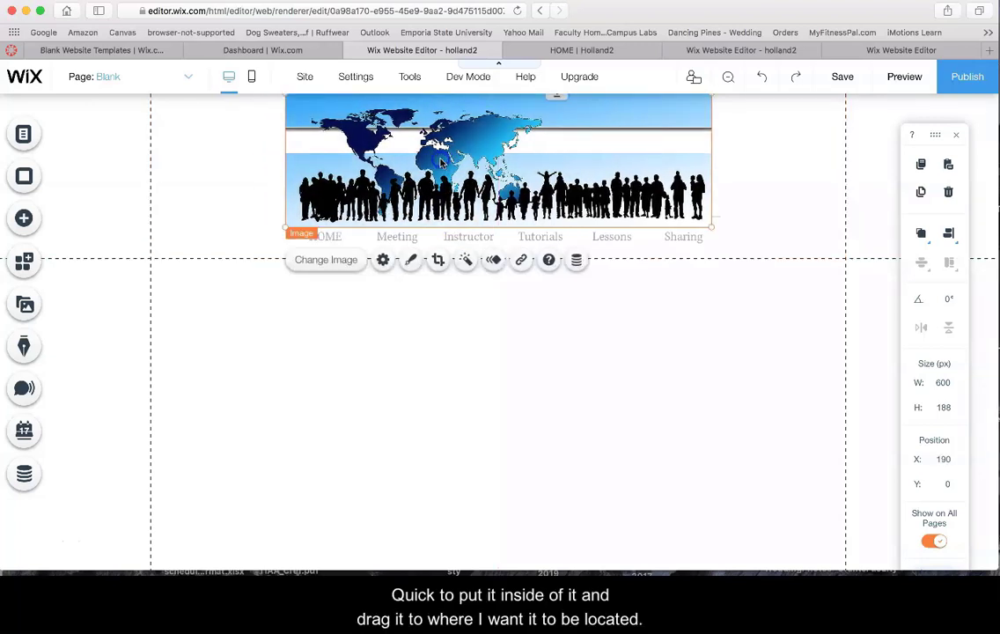
left_click_drag(464, 237, 466, 252)
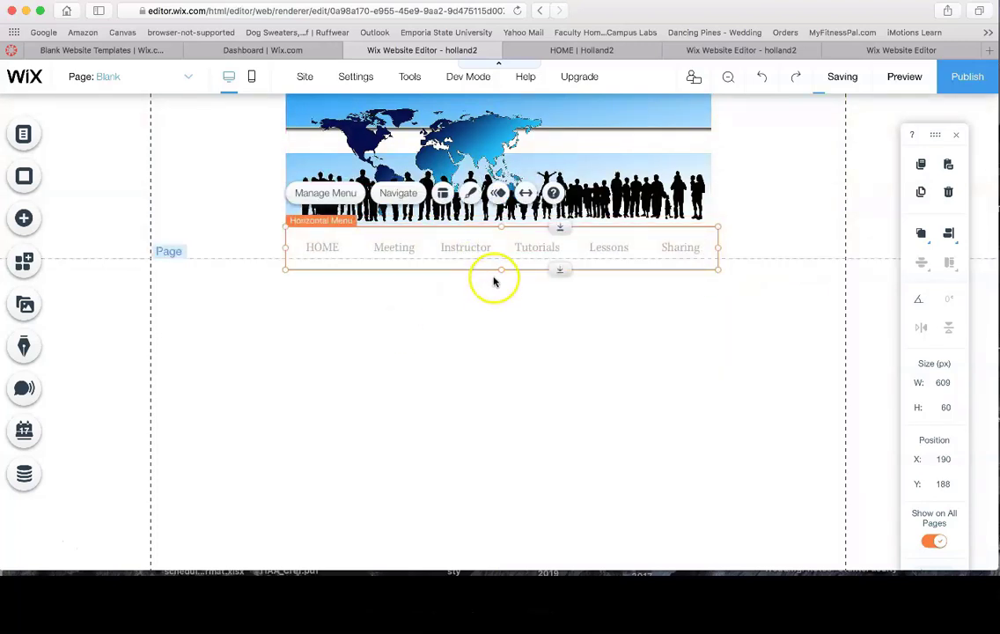
Stretch the header's bottom edge down so it encloses both the map image and the menu
left_click(745, 257)
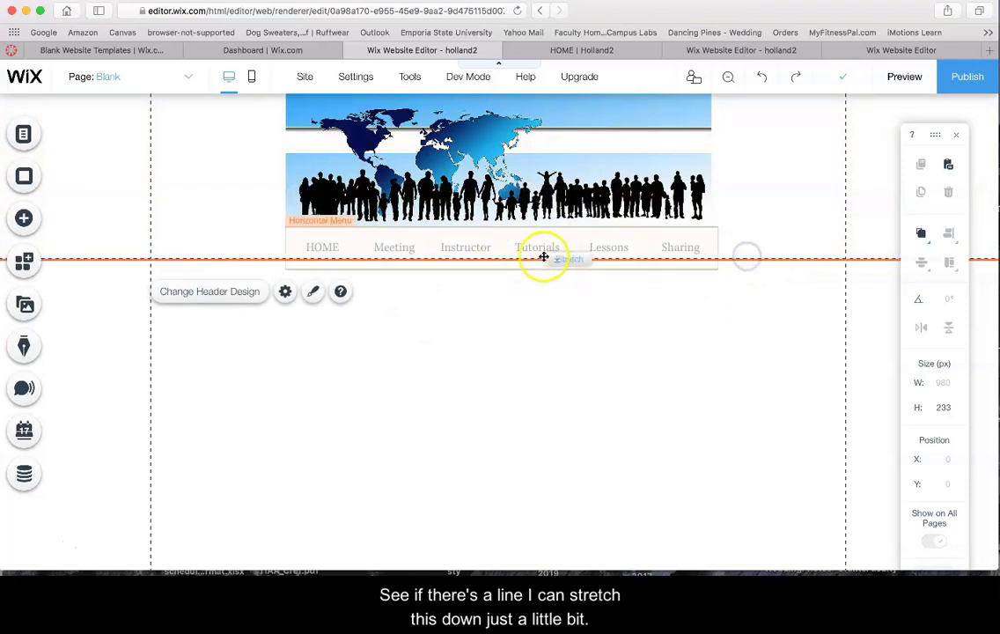
mouse_move(555, 259)
left_mouse_down()
mouse_move(552, 278)
mouse_move(550, 270)
left_mouse_up()
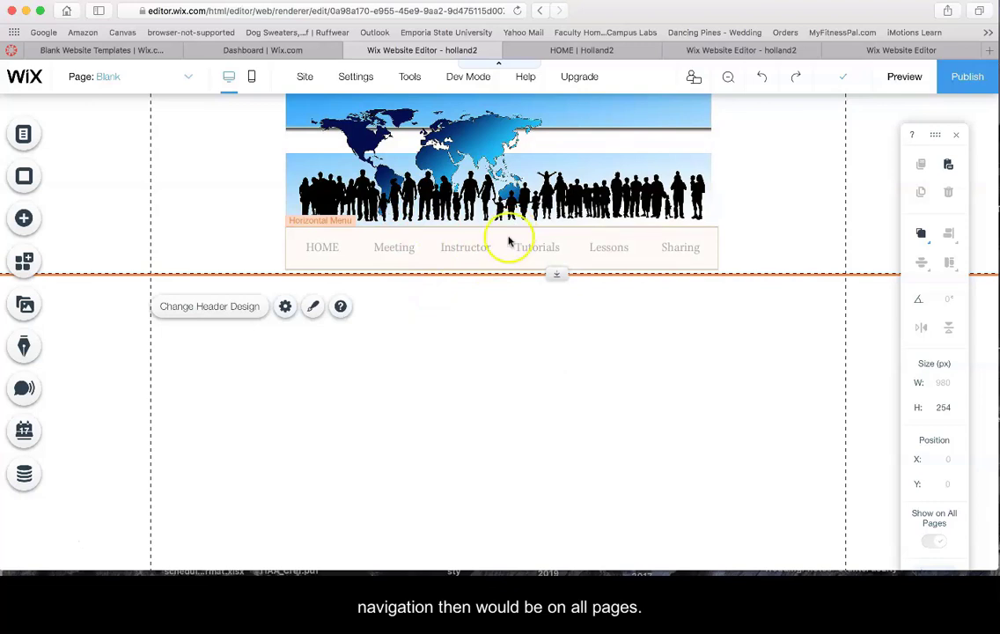
left_click(29, 539)
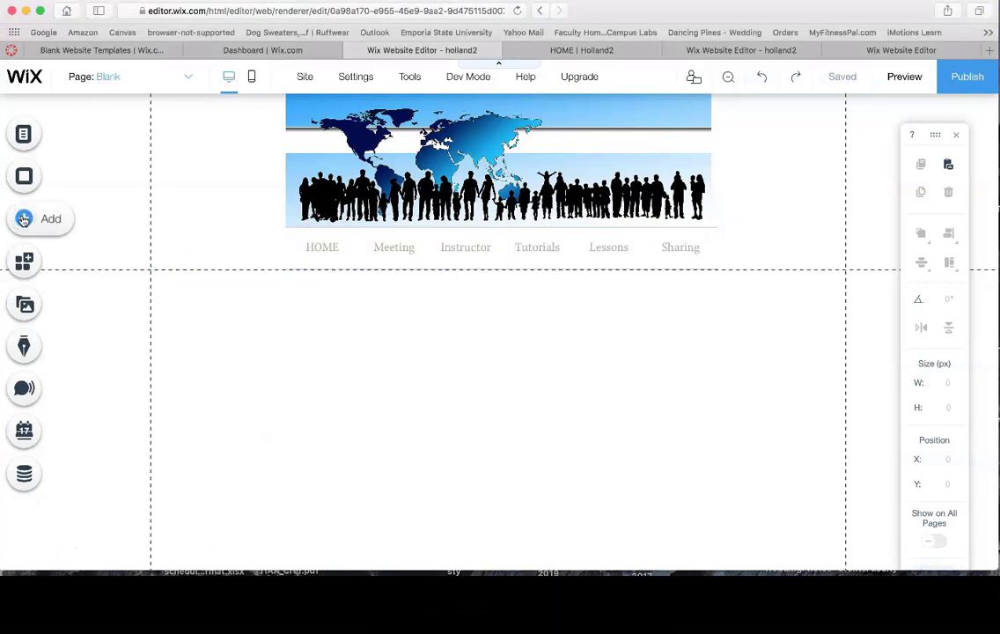
left_click(49, 220)
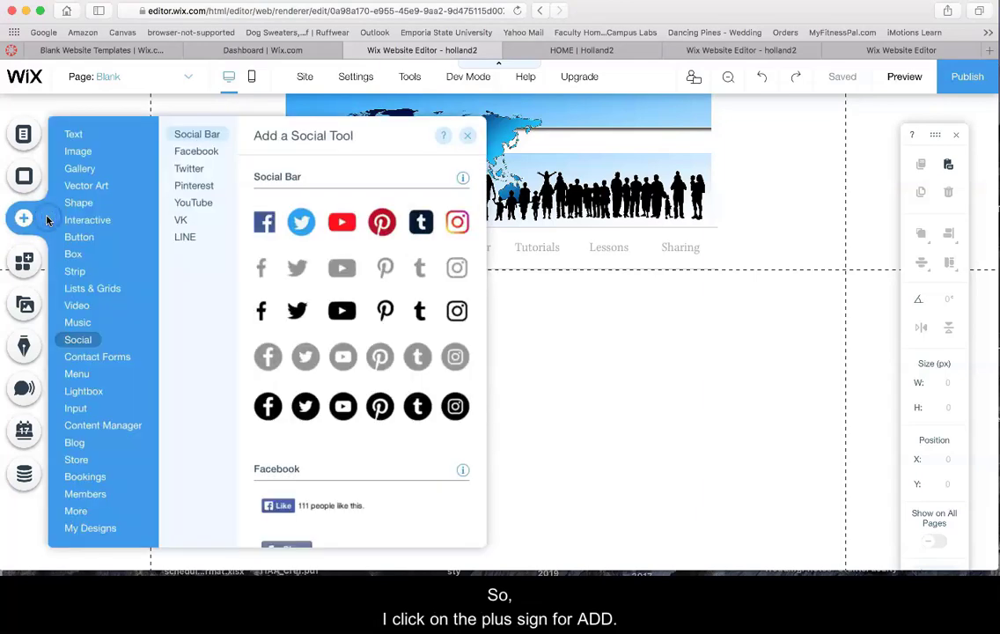
Add a 310 × 65 px Heading 3 text box from the Text elements below the header
left_click(73, 134)
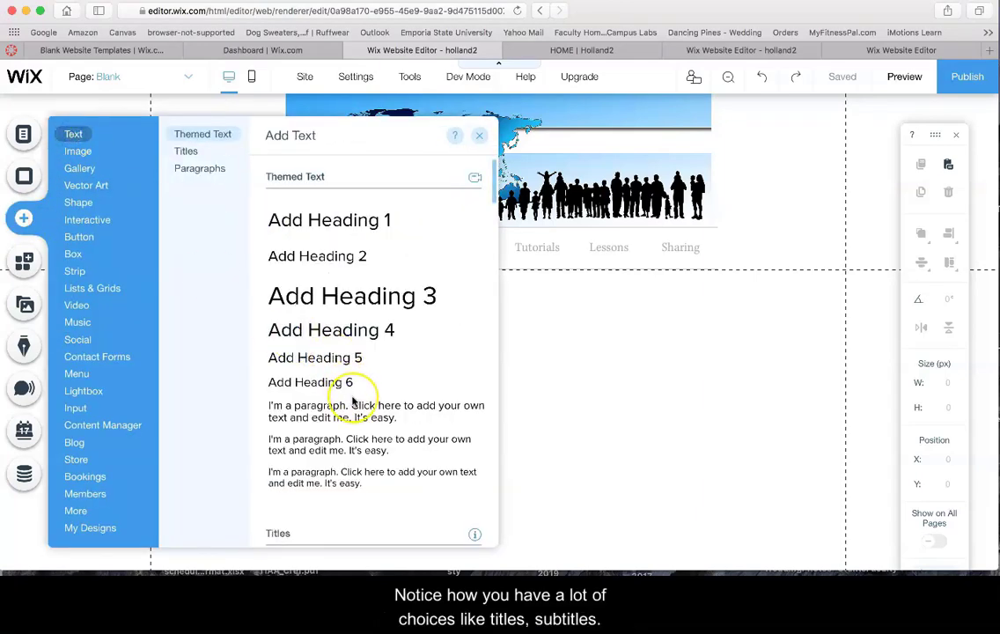
scroll(357, 396, "down", 5)
scroll(352, 401, "down", 15)
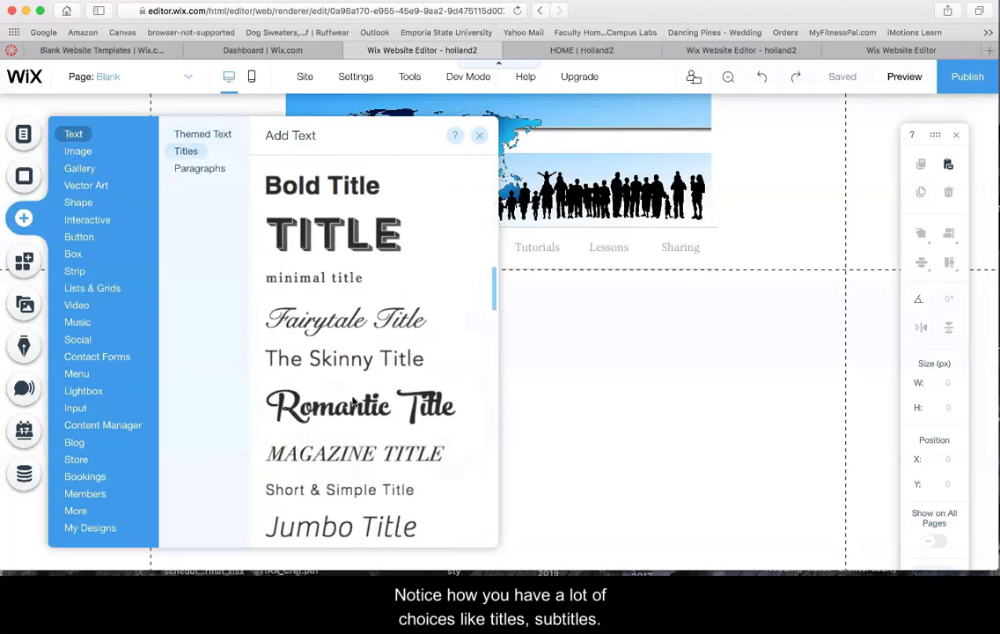
scroll(352, 401, "up", 20)
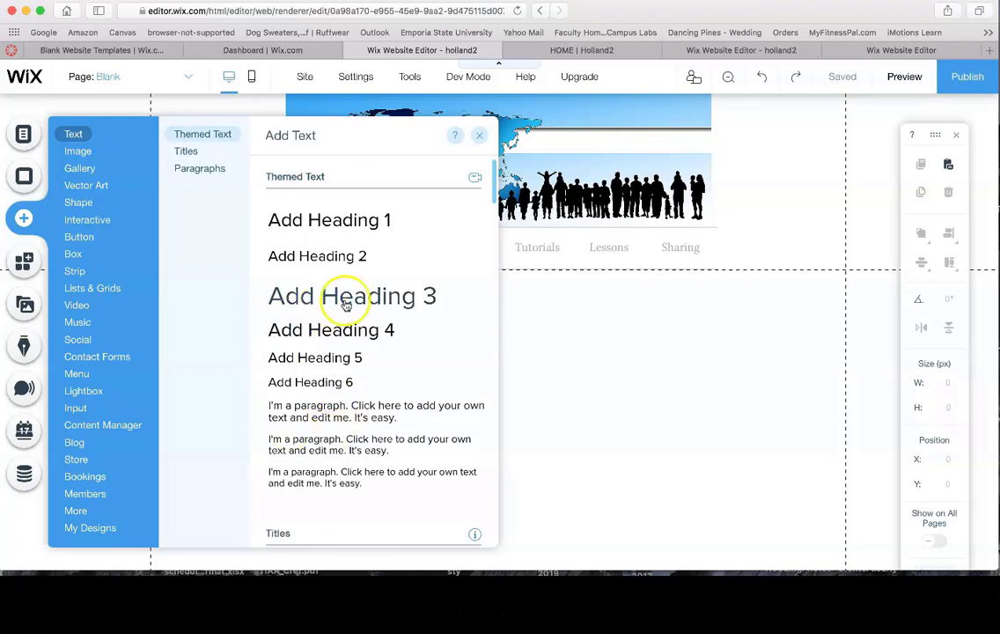
left_click(291, 297)
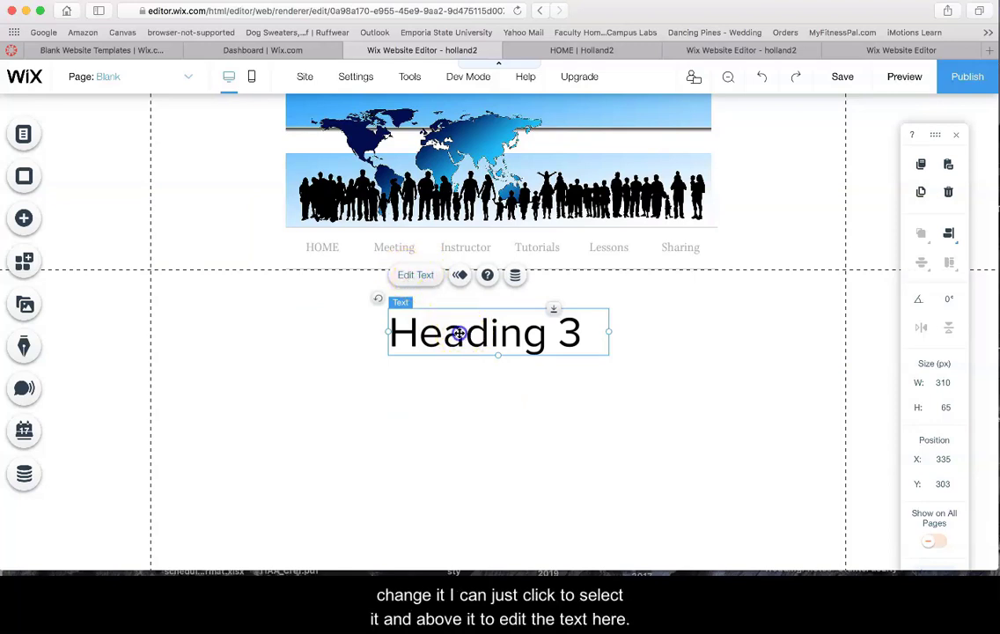
Move the heading lower and restyle it as bold Heading 1, Proxima Nova 40 px
left_click_drag(457, 332, 456, 376)
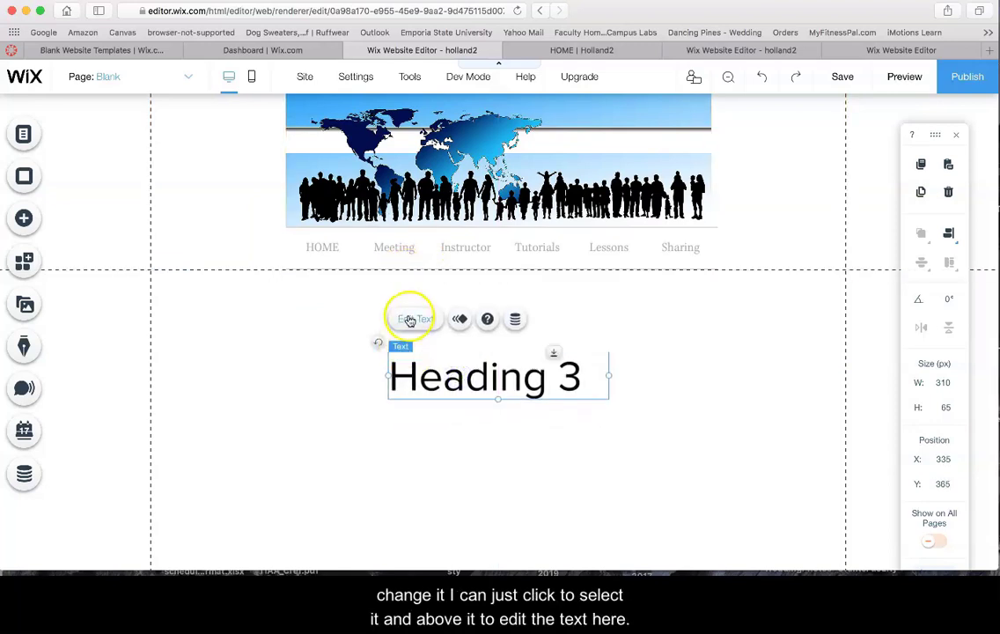
left_click(412, 318)
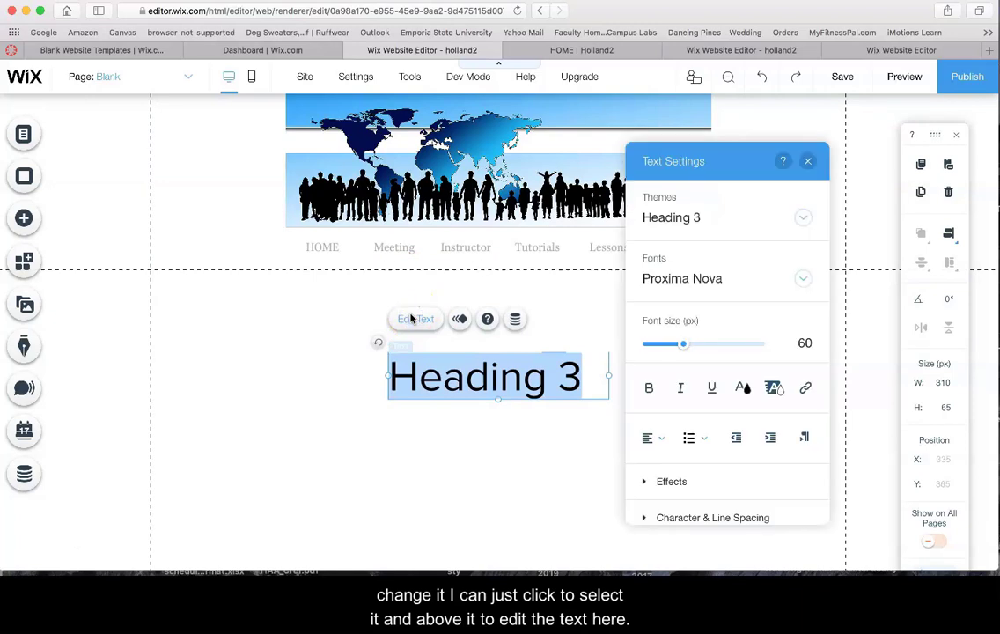
left_click(803, 217)
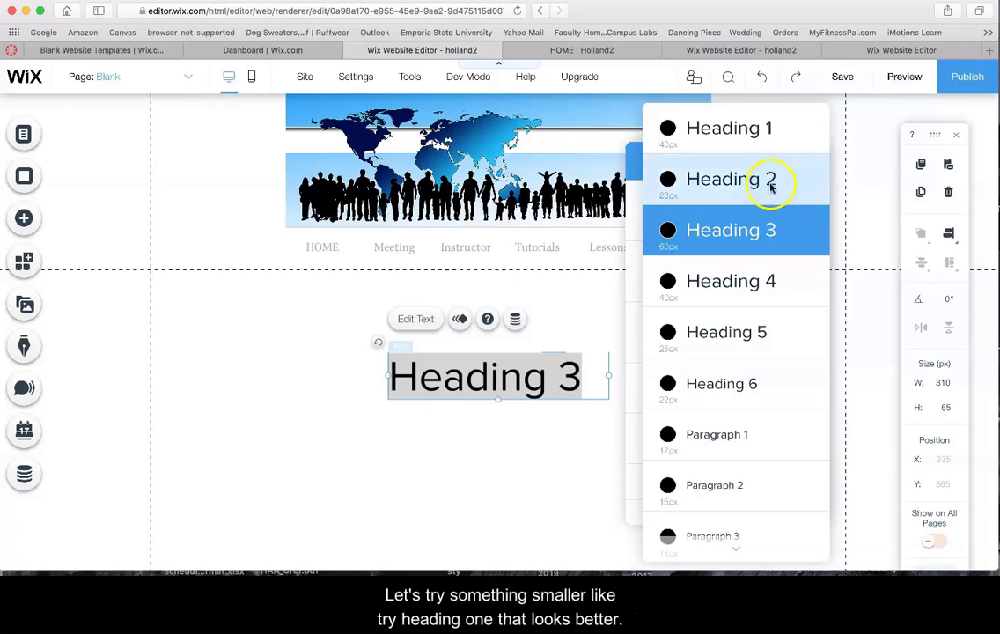
left_click(736, 129)
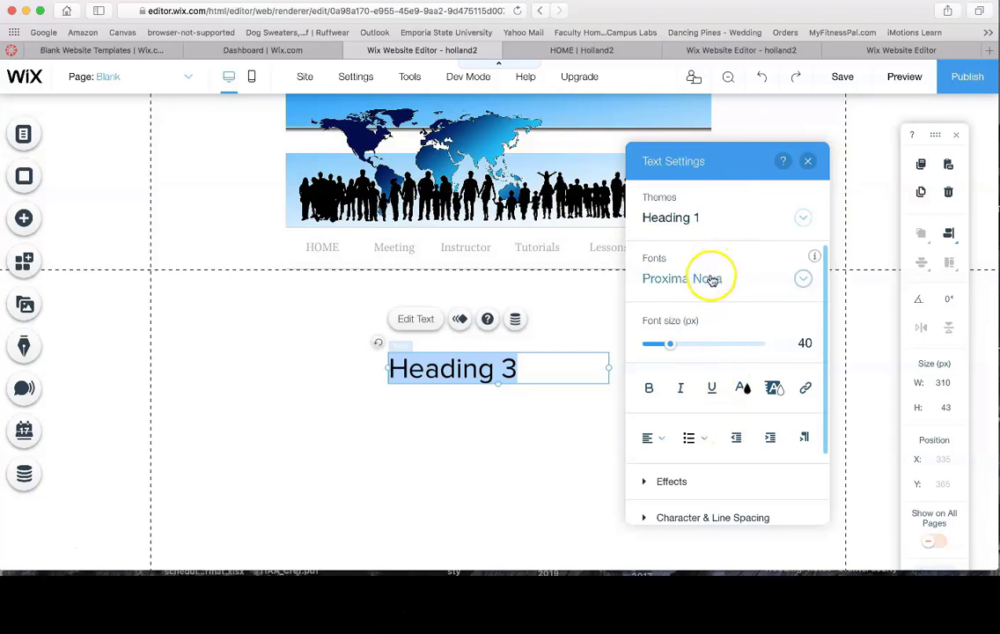
left_click(648, 388)
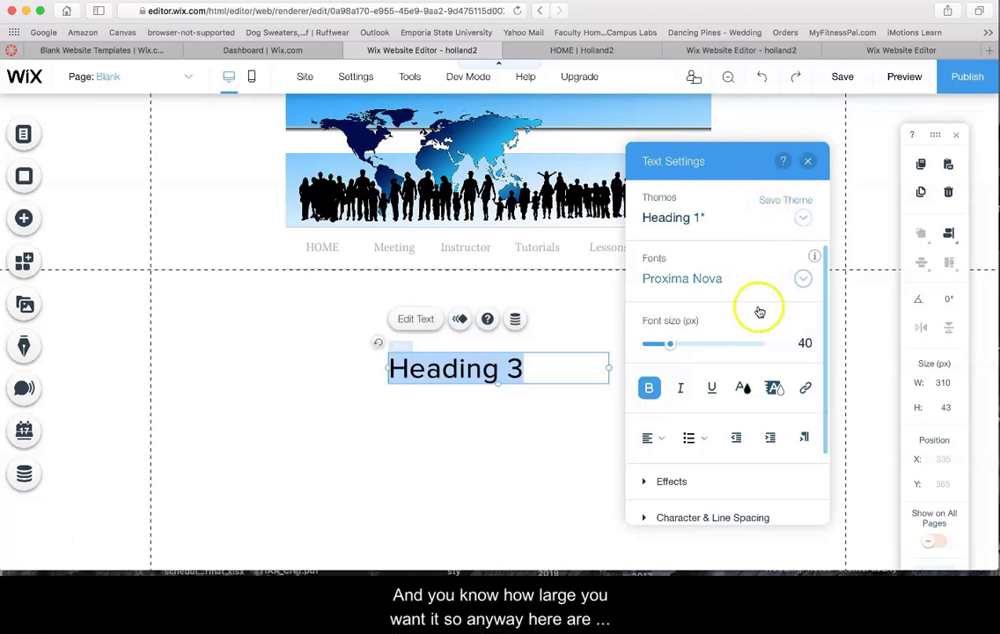
left_click(808, 161)
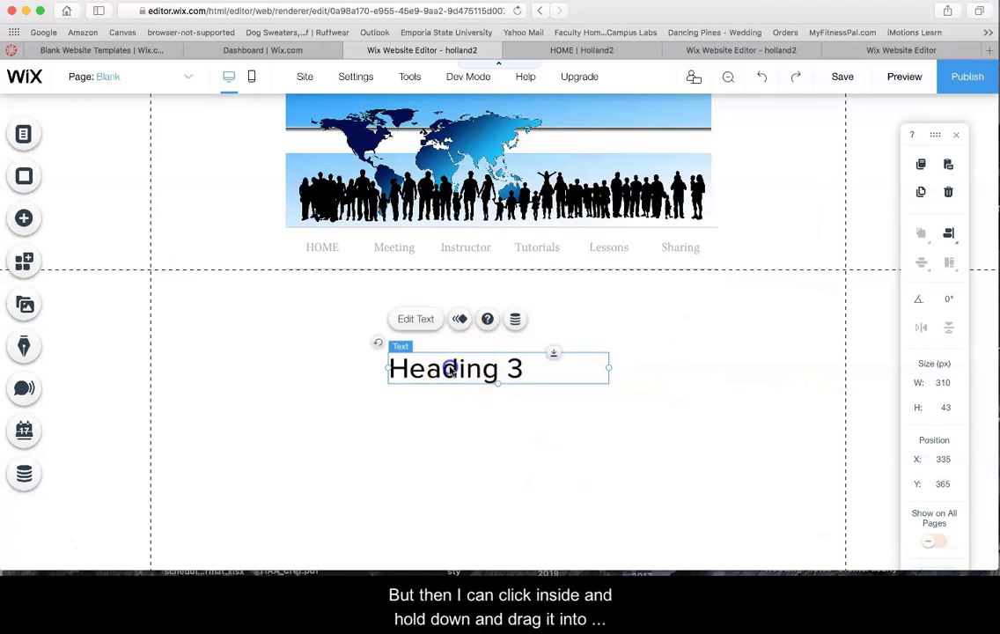
Position the heading box at the page's left edge, X 1, Y 249, beneath the header
left_click_drag(449, 368, 229, 286)
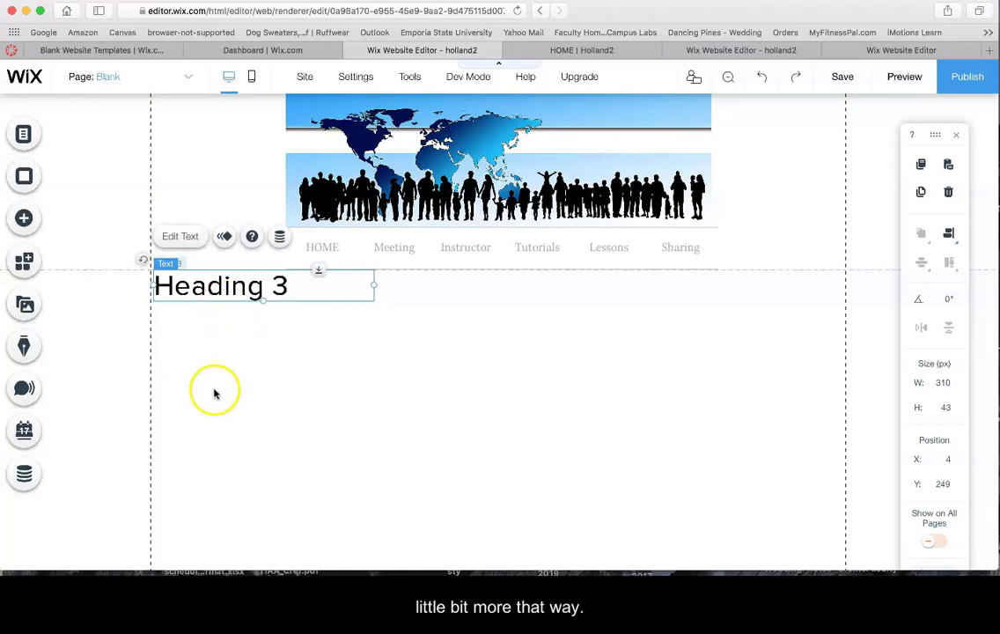
key("Left")
key("Left")
key("Left")
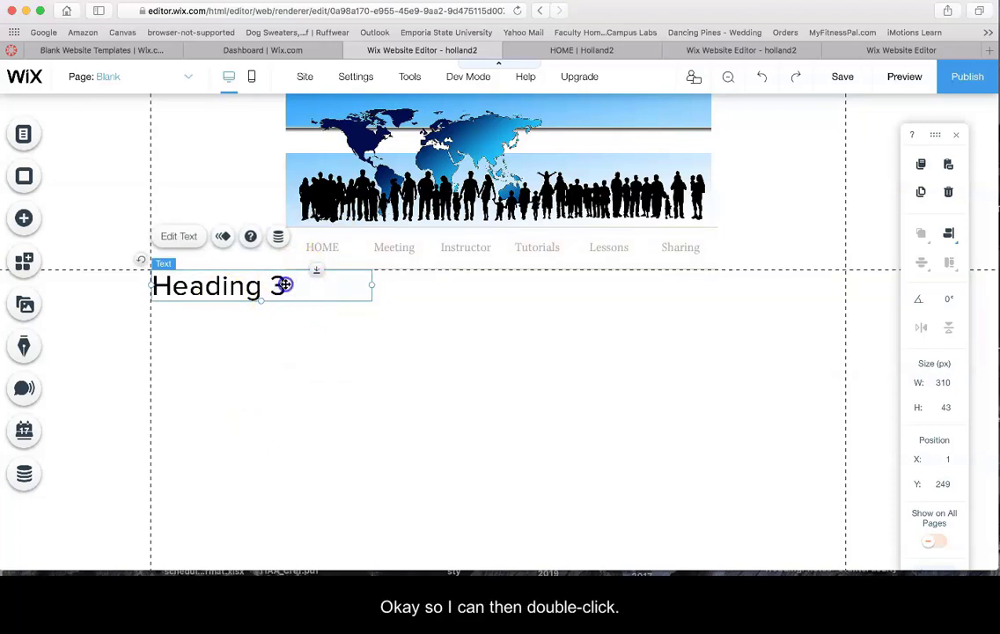
Add a second line 'Testing' under 'Heading 3' in the heading box and select it
double_click(285, 285)
left_click(285, 287)
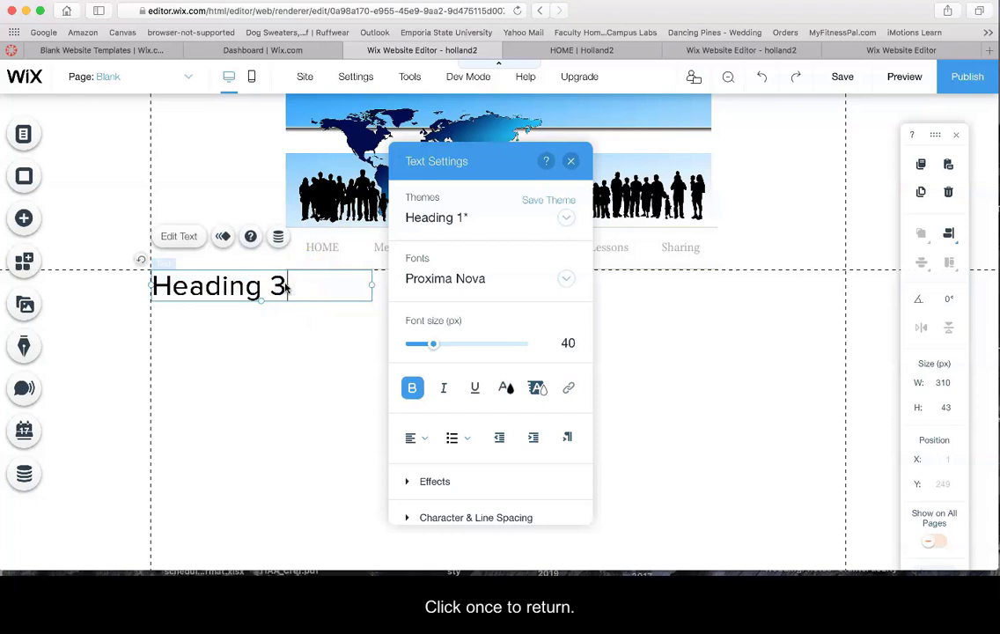
key("Return")
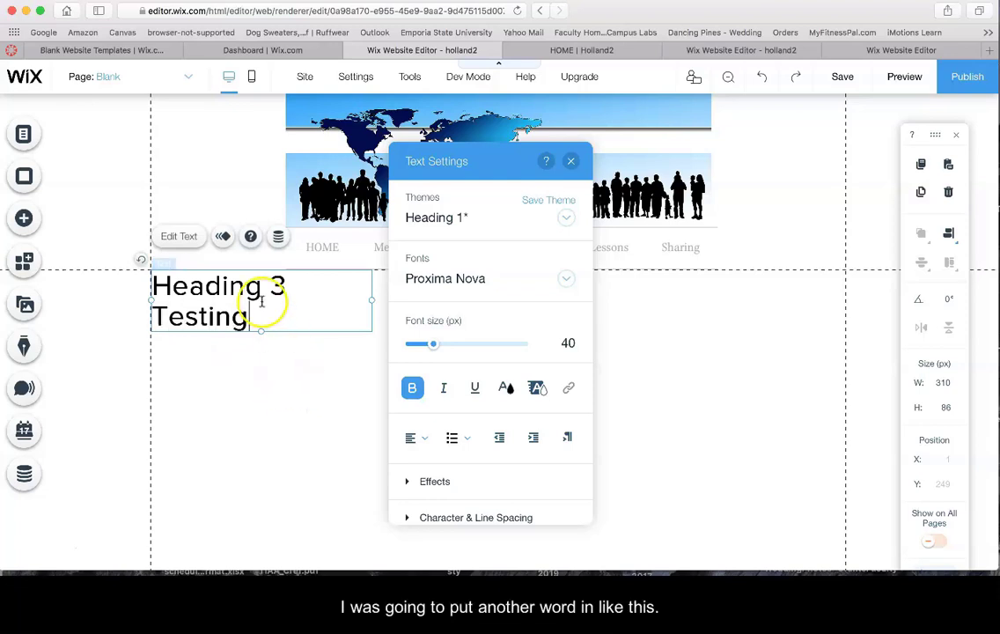
left_click_drag(250, 319, 126, 315)
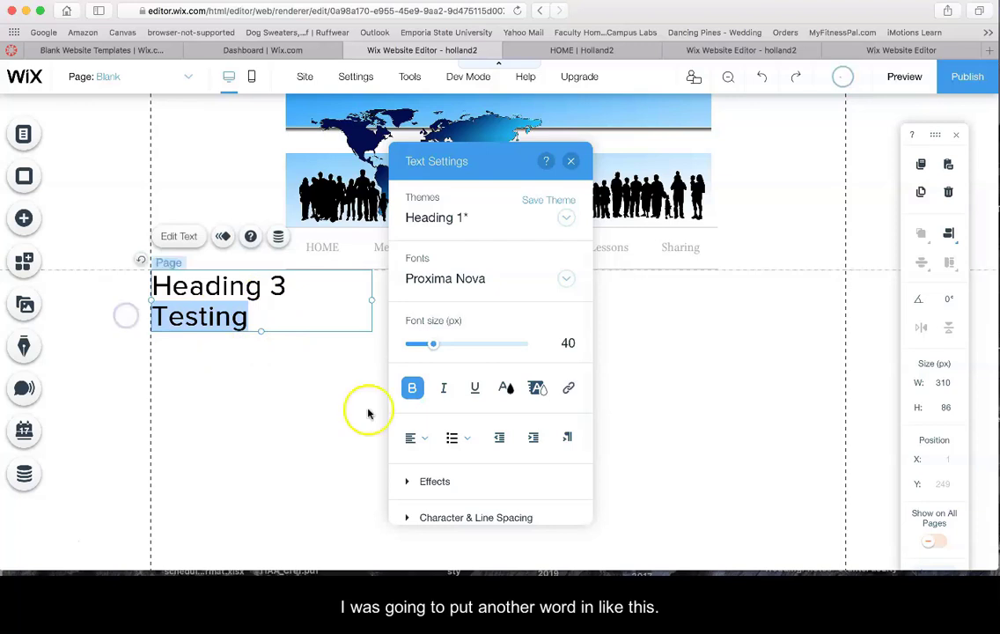
Apply the Paragraph 1 theme to the 'Testing' line
left_click(566, 218)
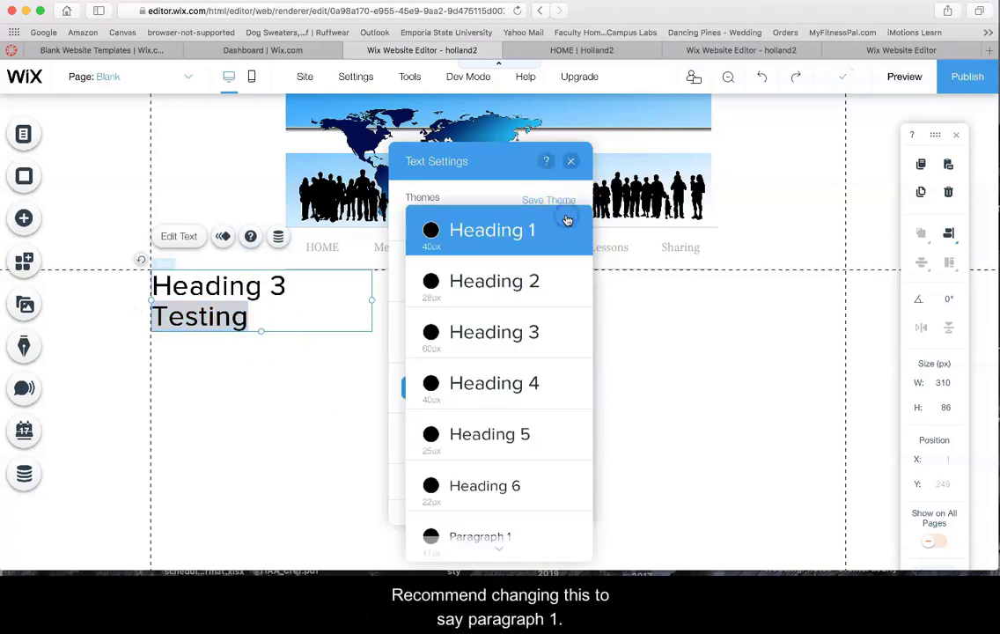
scroll(471, 537, "down", 2)
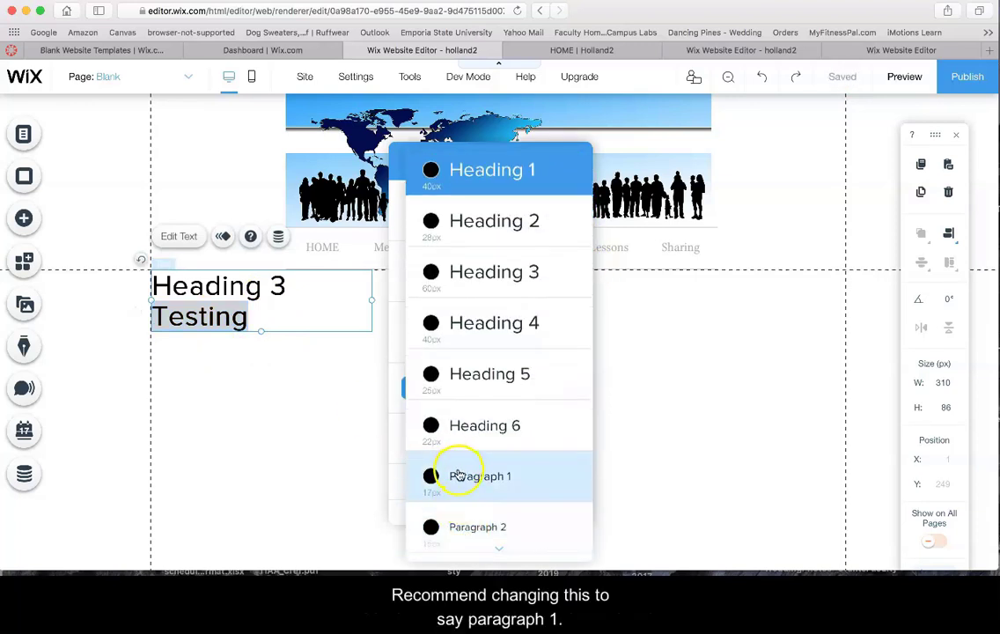
left_click(457, 476)
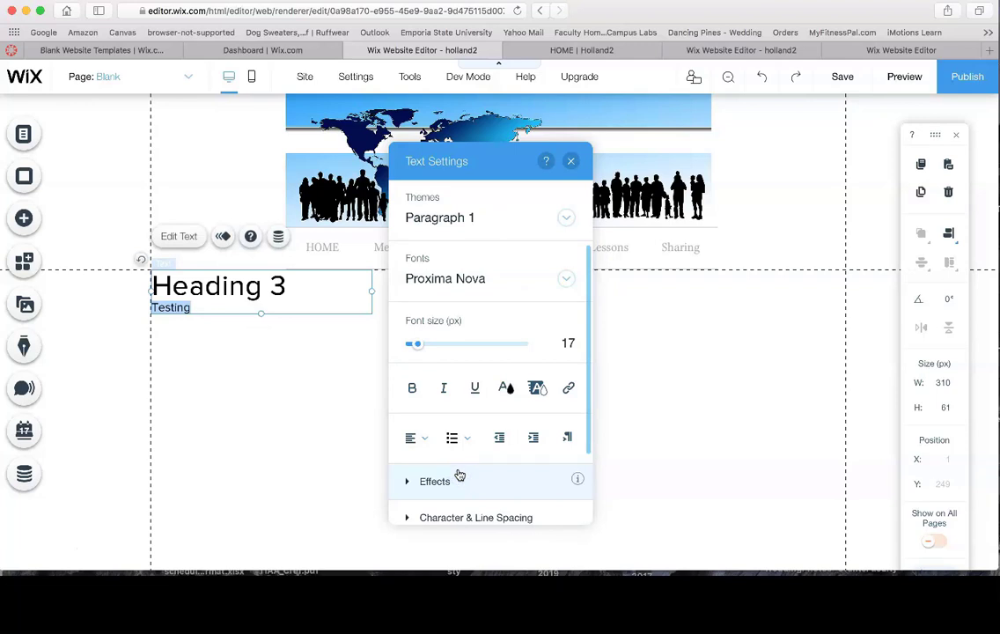
Restyle the 'Heading 3' line with the Heading 4 theme, trying Heading 5 first
left_click(257, 286)
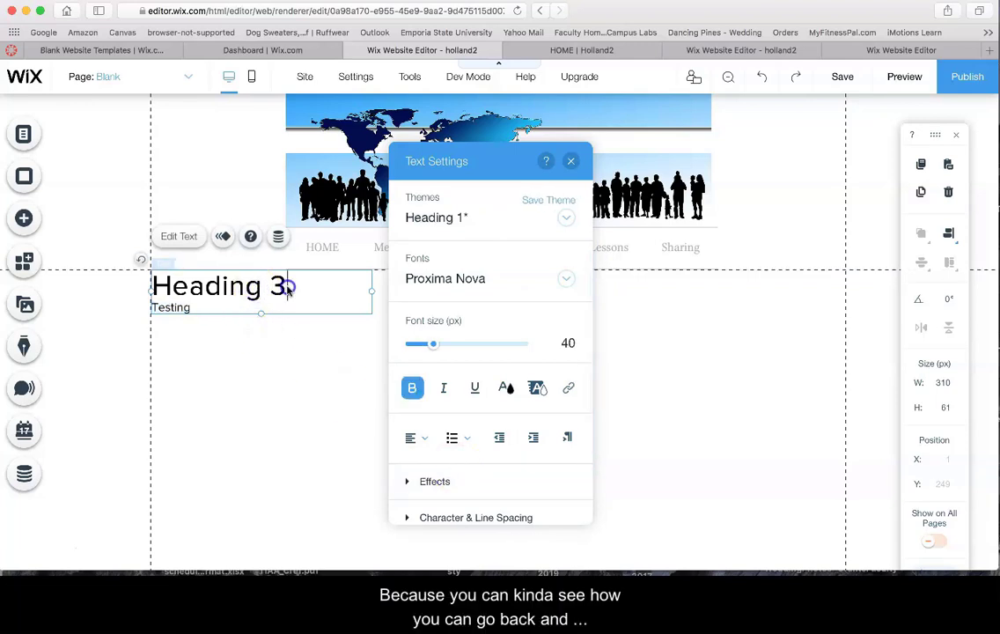
left_click_drag(288, 290, 121, 264)
mouse_move(574, 259)
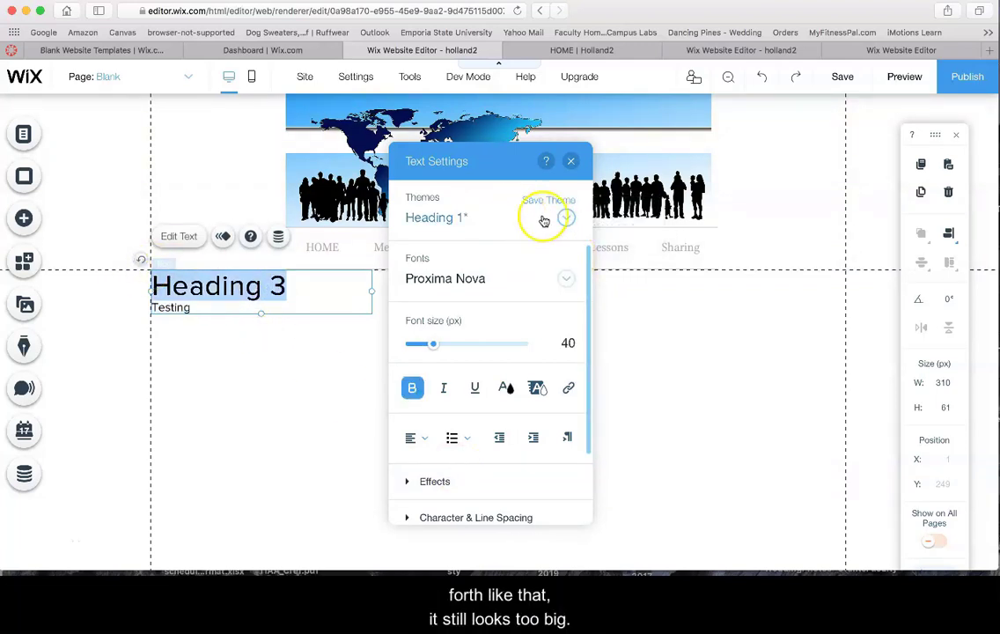
left_click(567, 217)
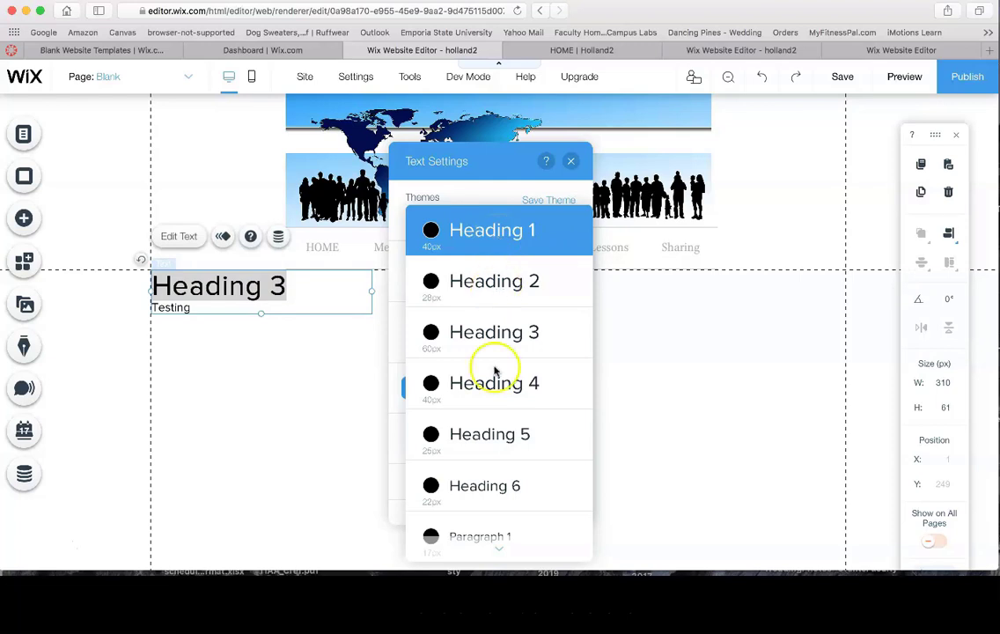
left_click(432, 437)
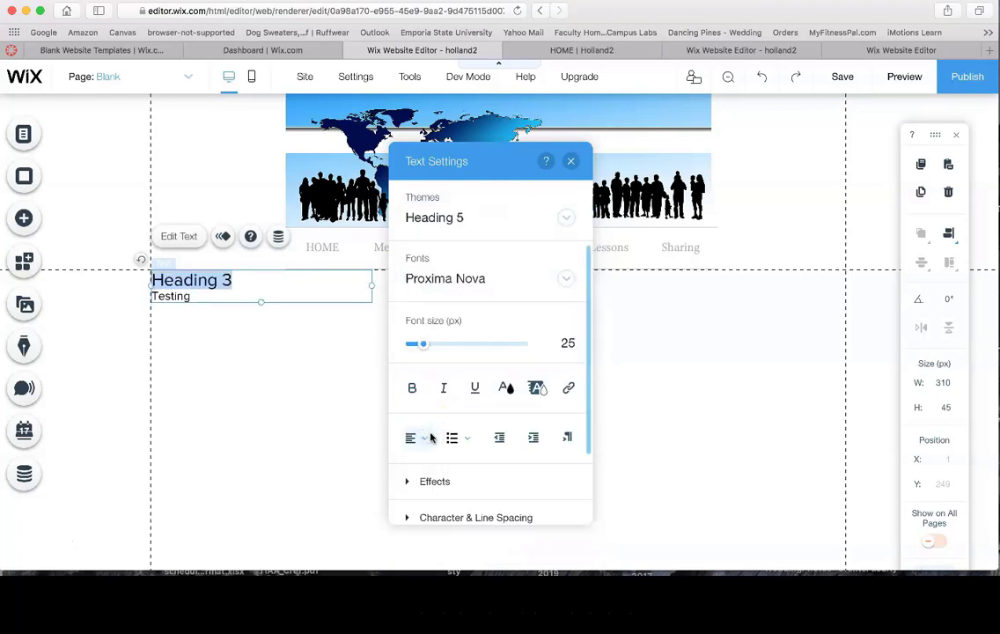
left_click(565, 218)
left_click(475, 176)
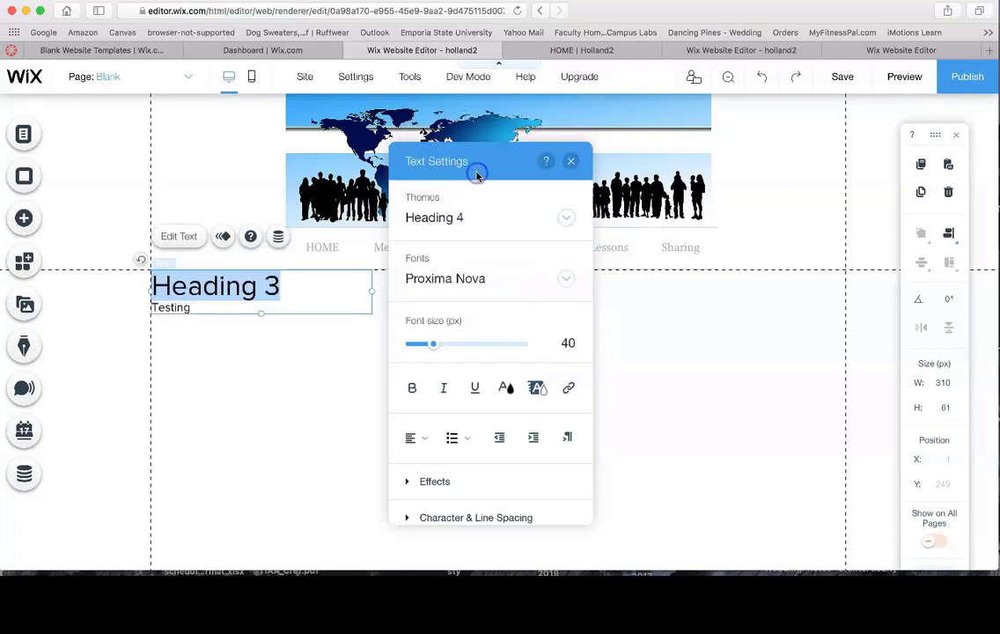
left_click(234, 375)
left_click(202, 289)
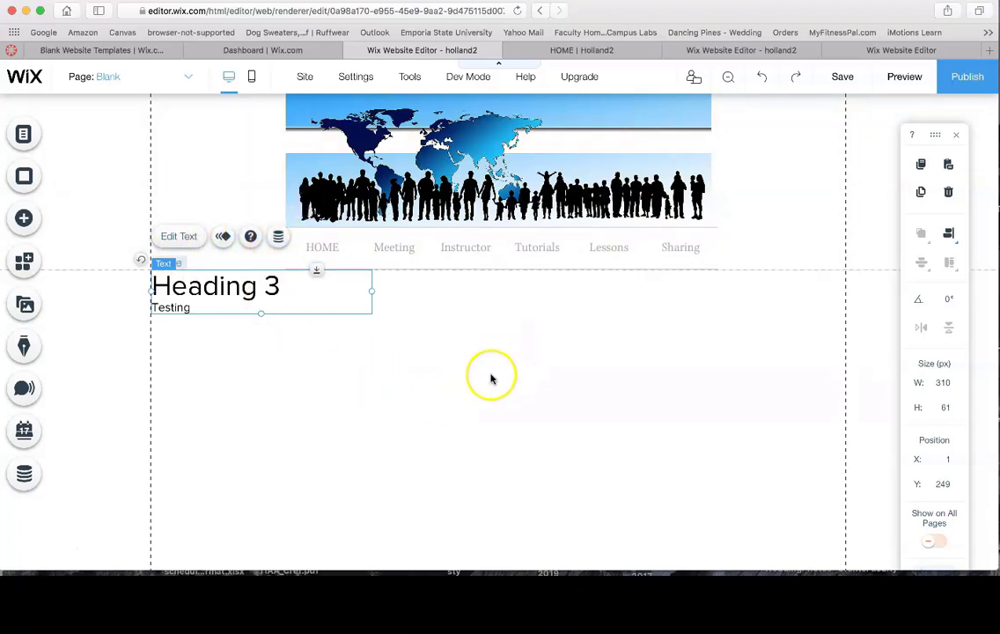
Keep the heading left-aligned after reviewing colour and alignment options, then go to the HOME page
left_click(175, 236)
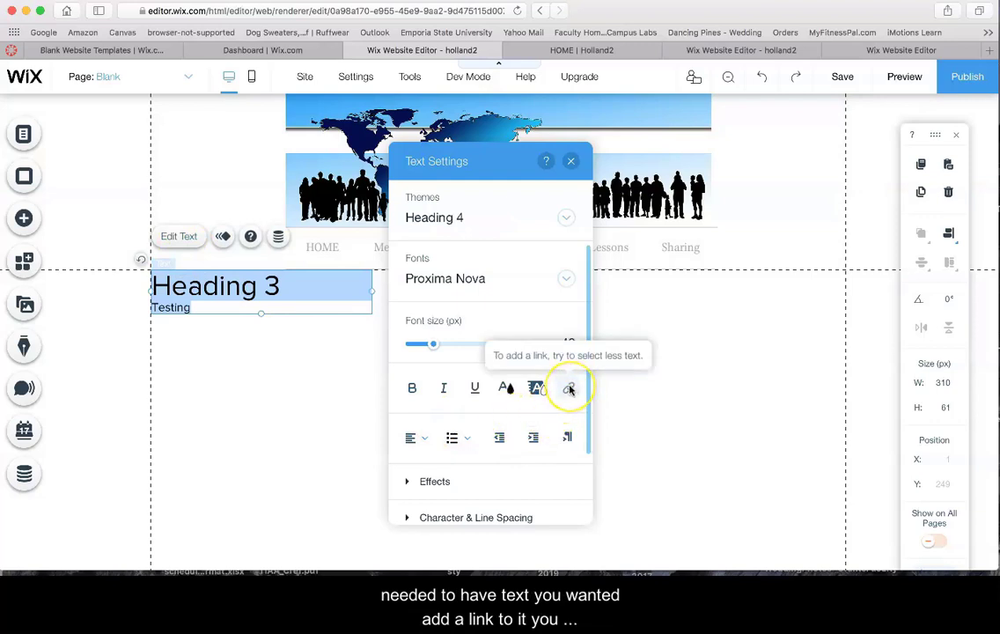
left_click(501, 389)
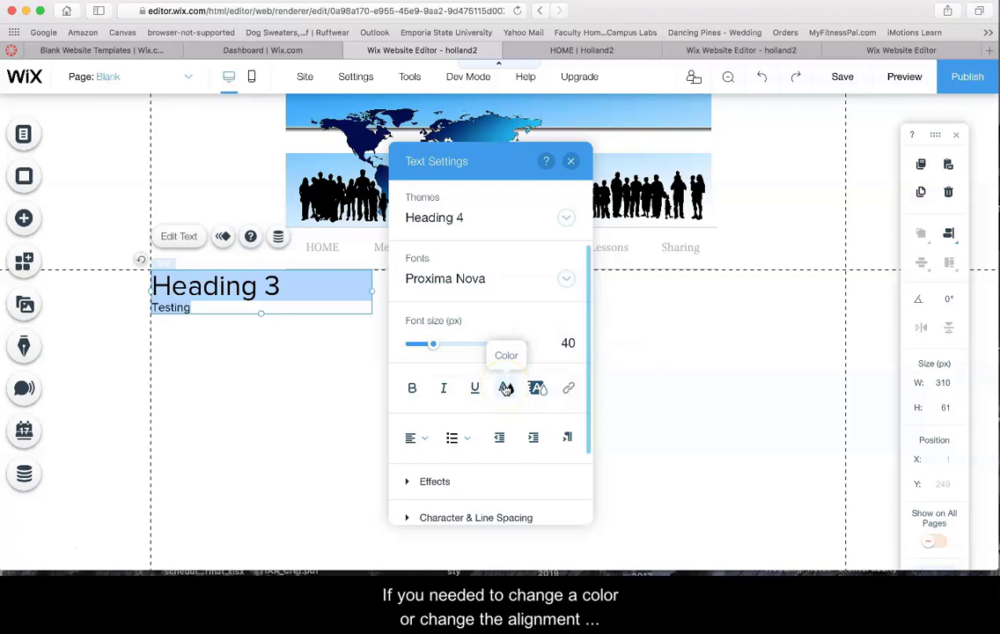
left_click(424, 438)
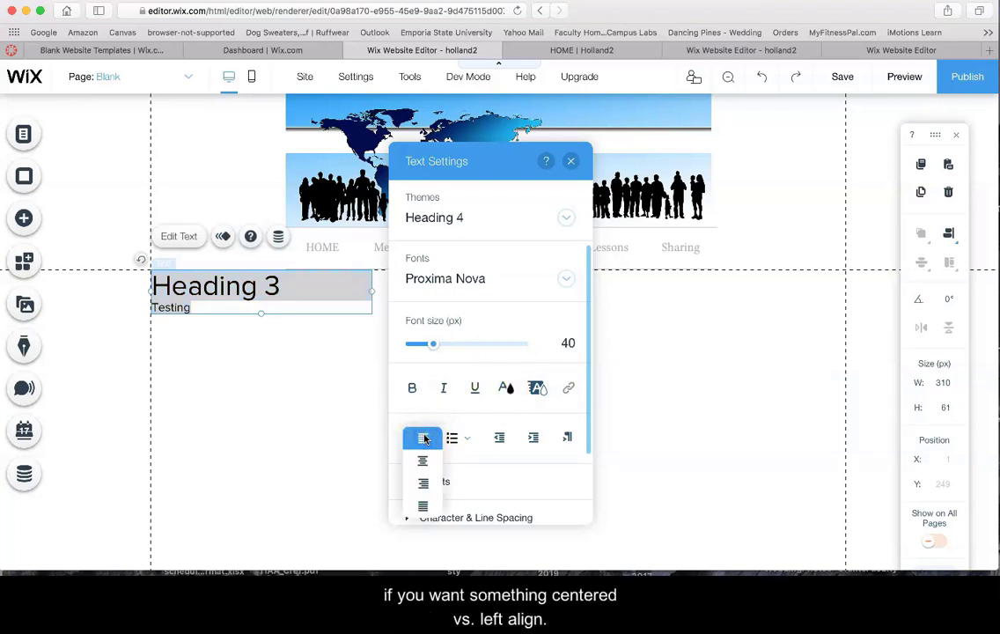
left_click(422, 462)
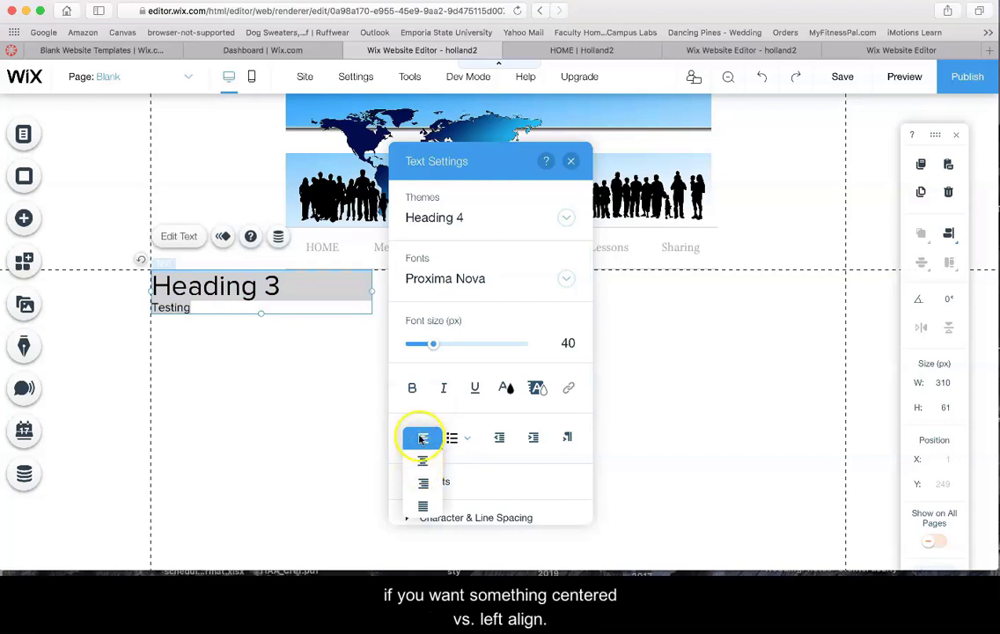
left_click(421, 438)
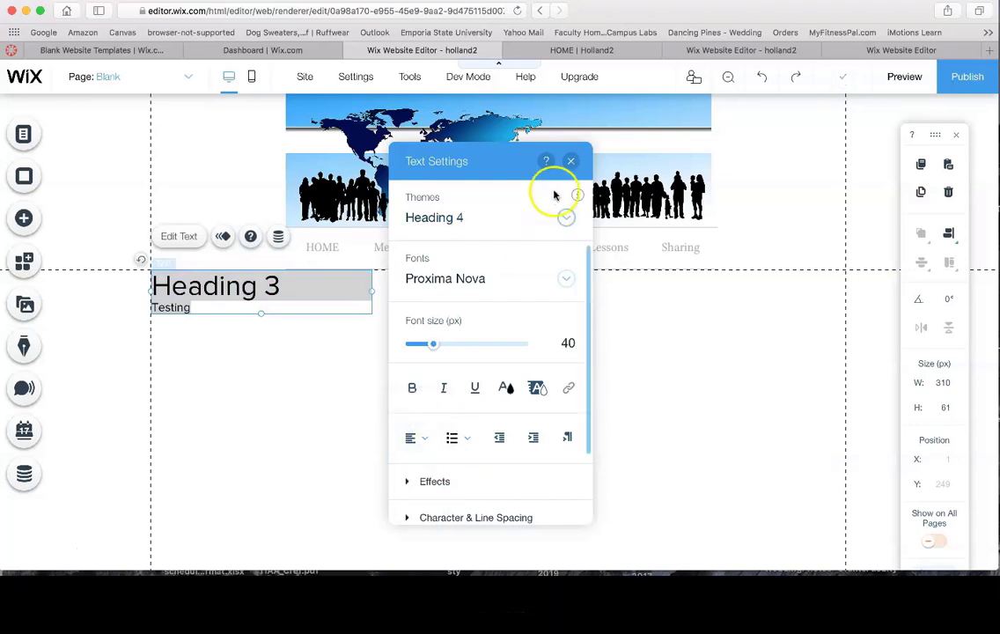
left_click(570, 161)
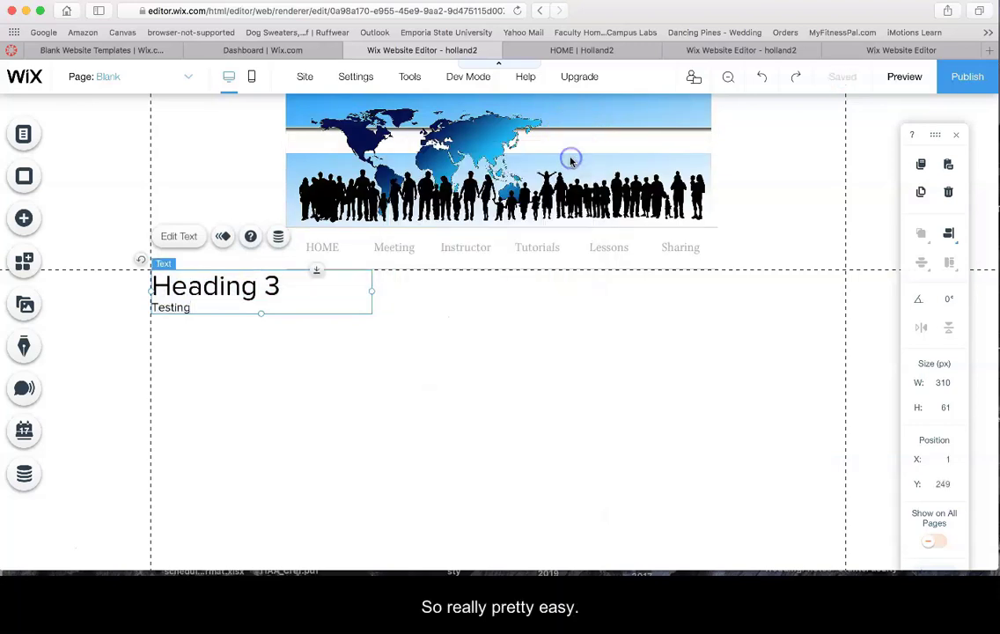
left_click(22, 547)
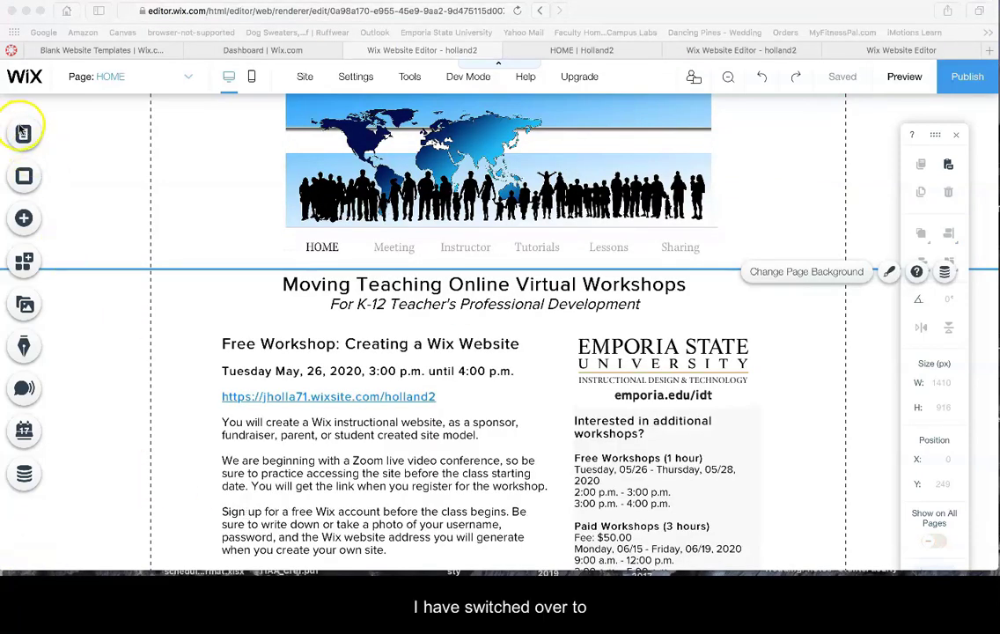
left_click(48, 127)
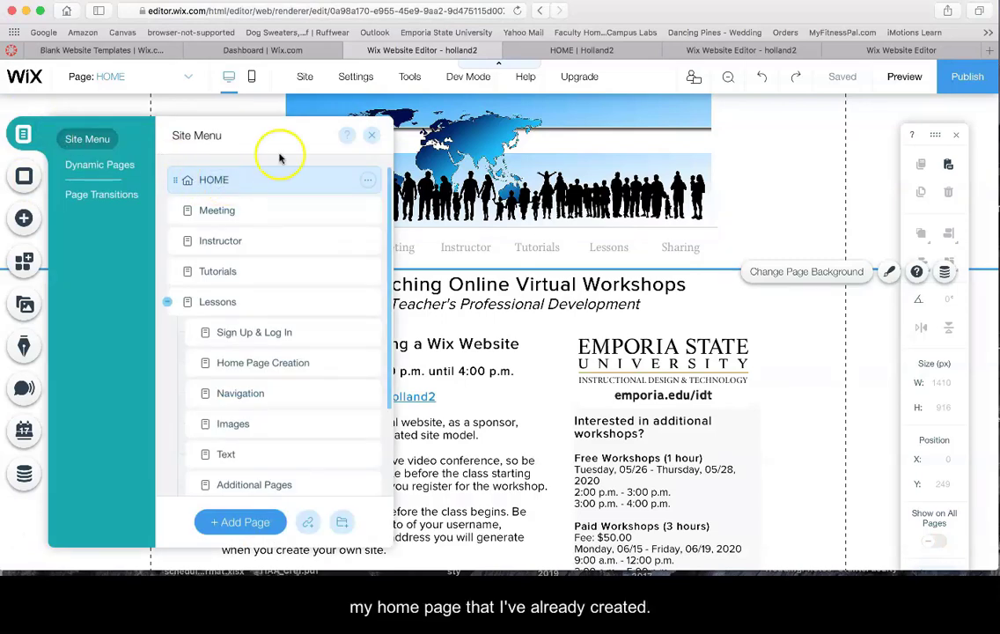
left_click(372, 134)
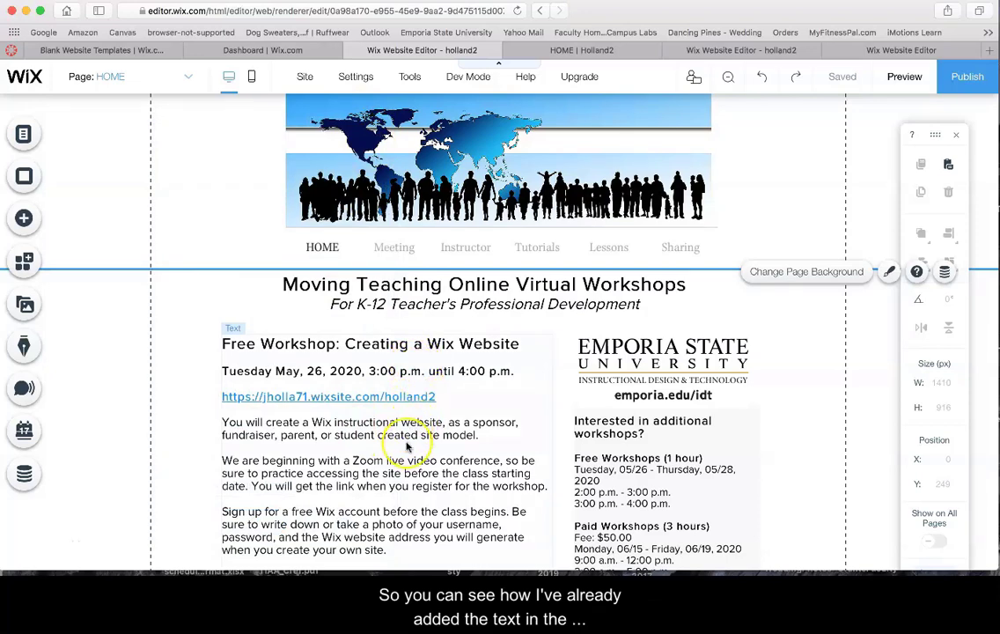
scroll(406, 446, "down", 5)
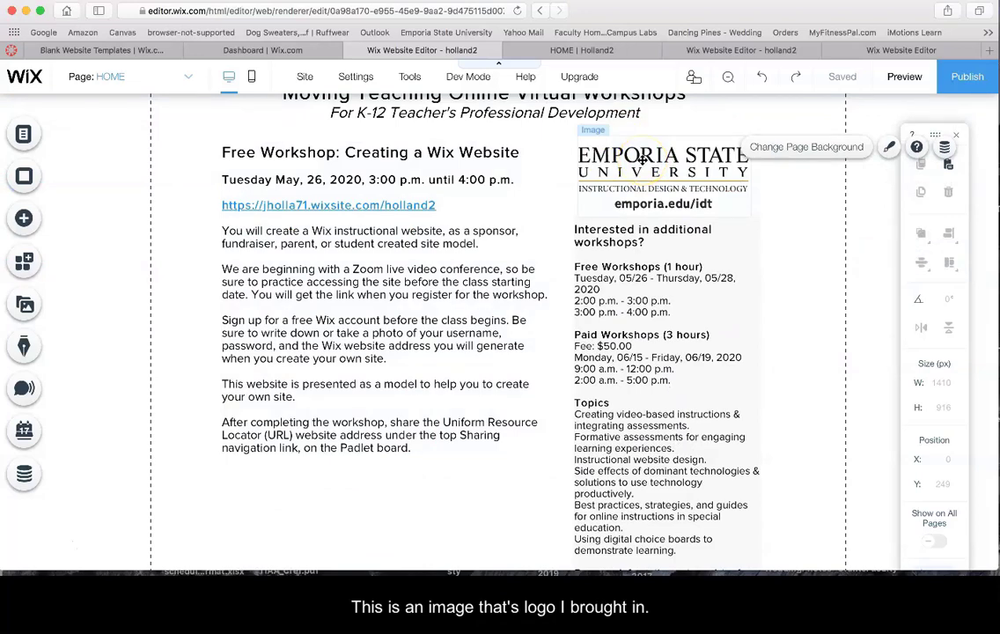
scroll(645, 424, "down", 2)
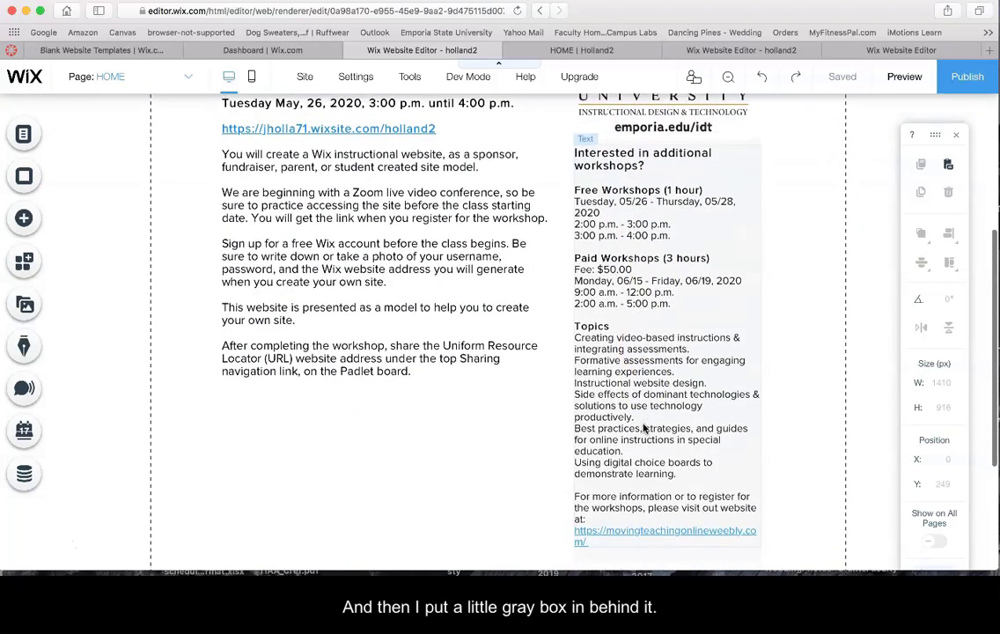
scroll(645, 428, "down", 2)
left_click(637, 486)
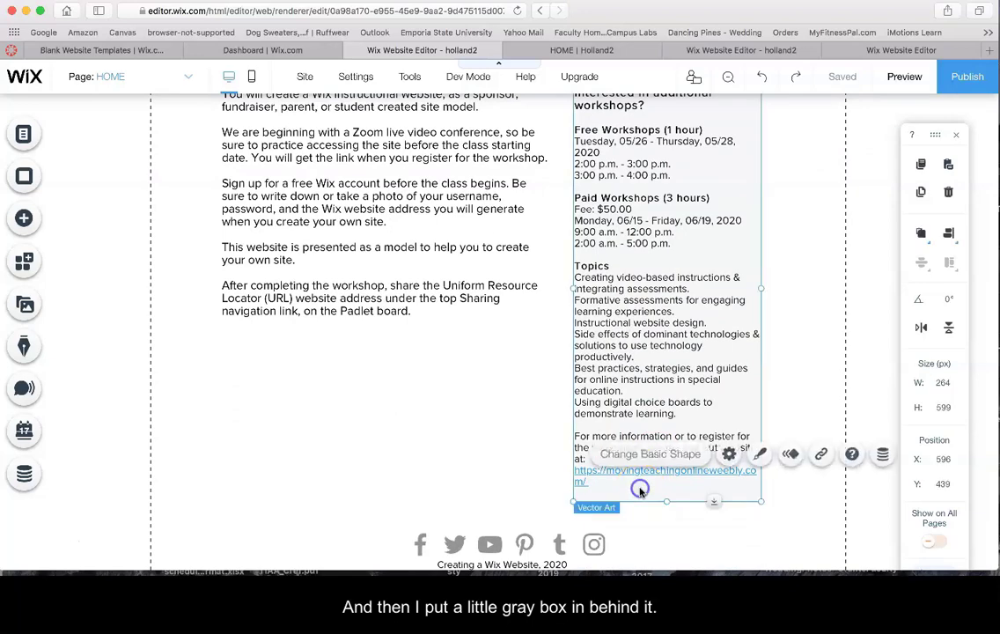
scroll(273, 290, "up", 5)
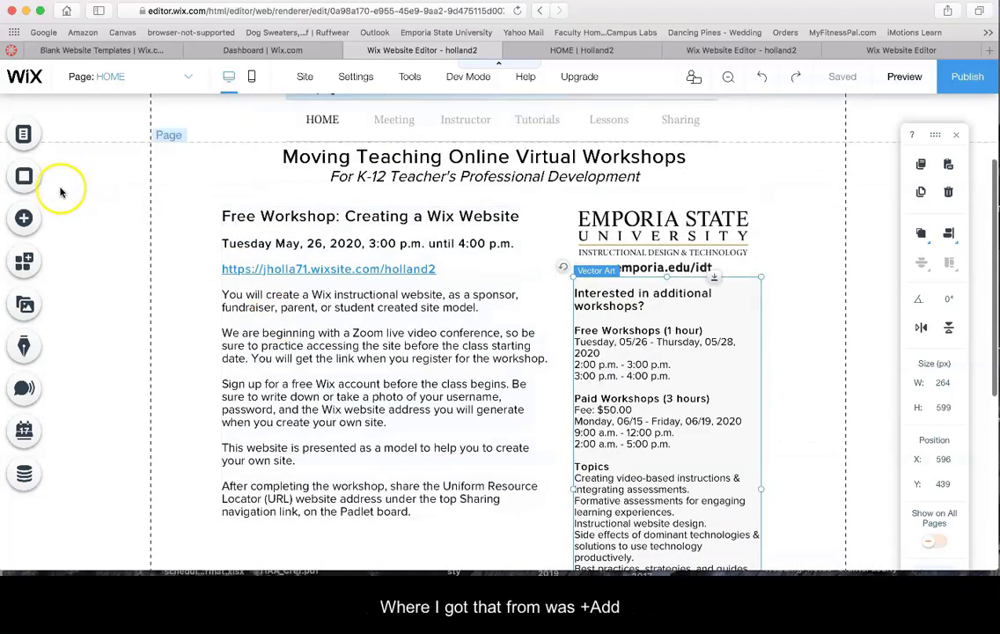
Add a basic rectangle shape to the HOME page
left_click(25, 216)
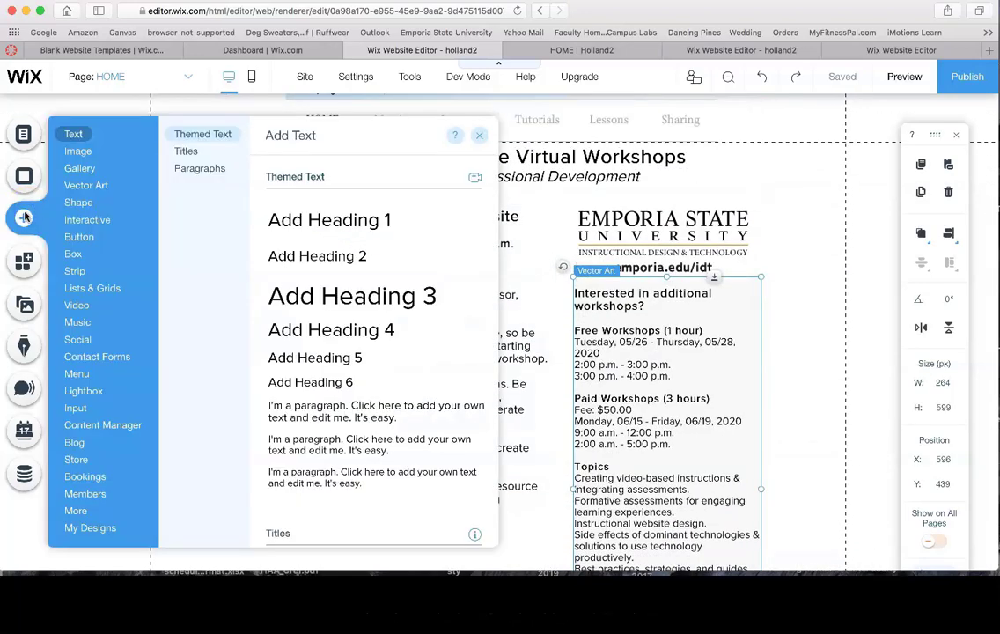
left_click(79, 202)
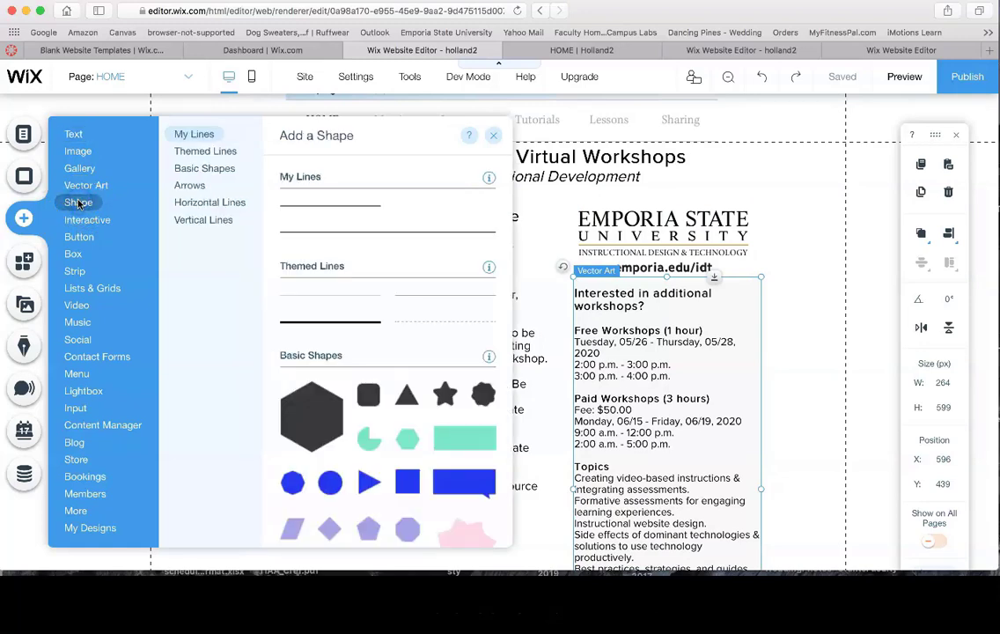
left_click(458, 436)
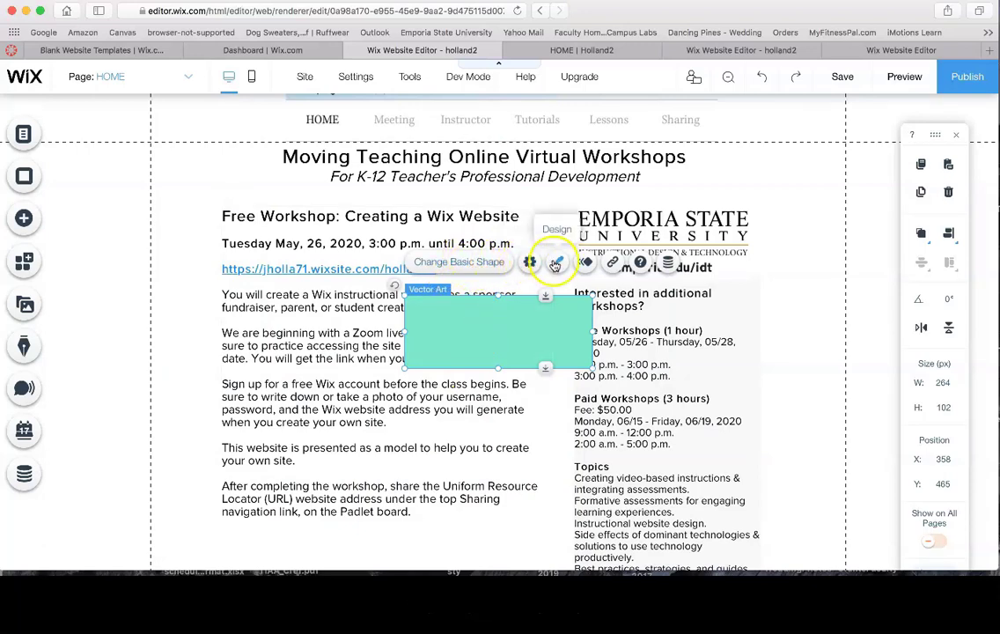
Fill the rectangle light gray #E8E6E6 and stretch it to about 296 px tall
left_click(556, 261)
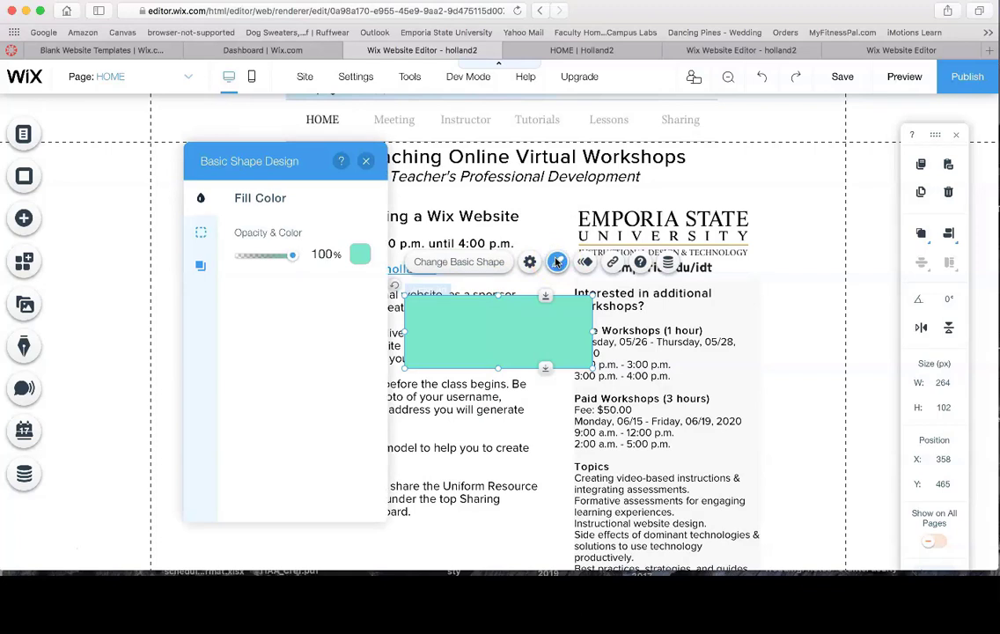
left_click(359, 253)
left_click(186, 277)
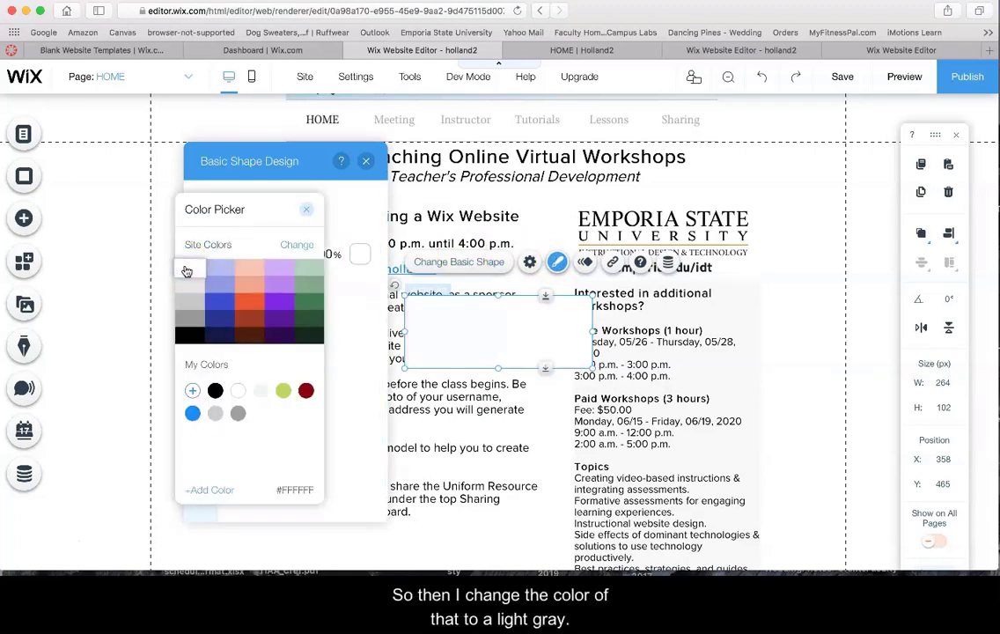
left_click(187, 279)
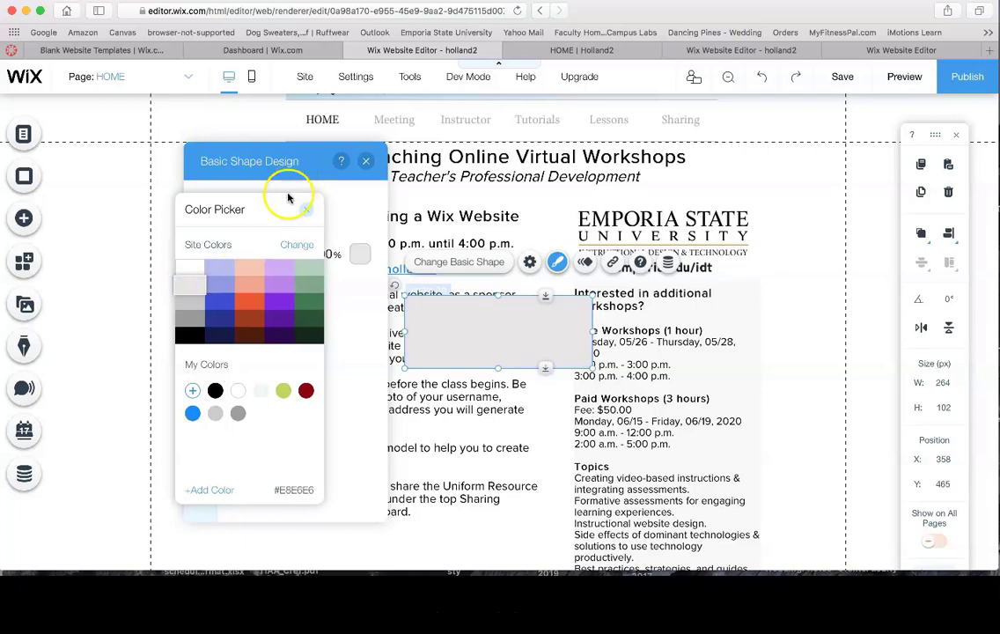
left_click(368, 174)
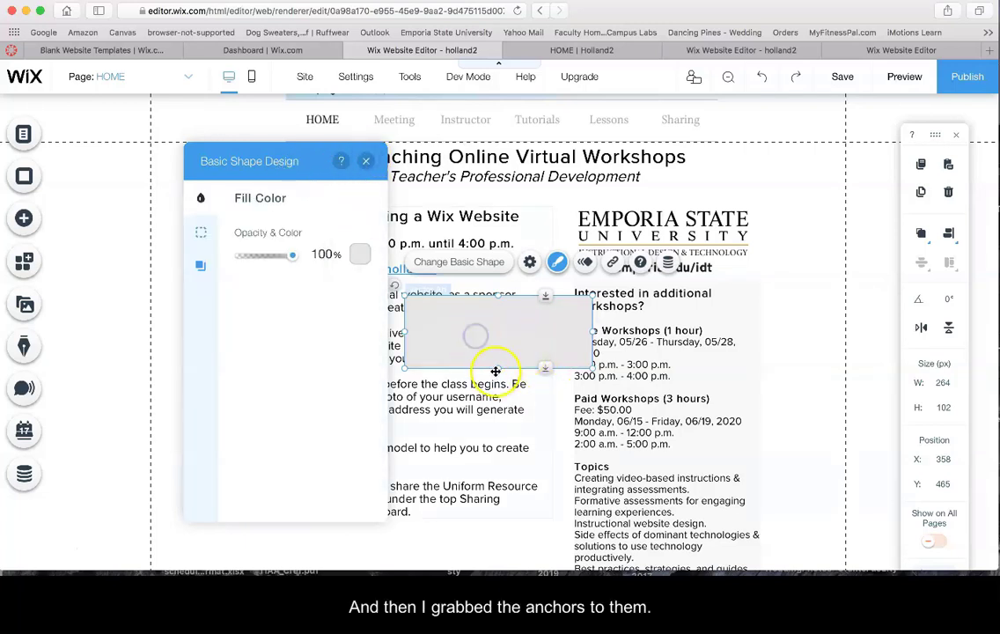
left_click_drag(498, 370, 501, 504)
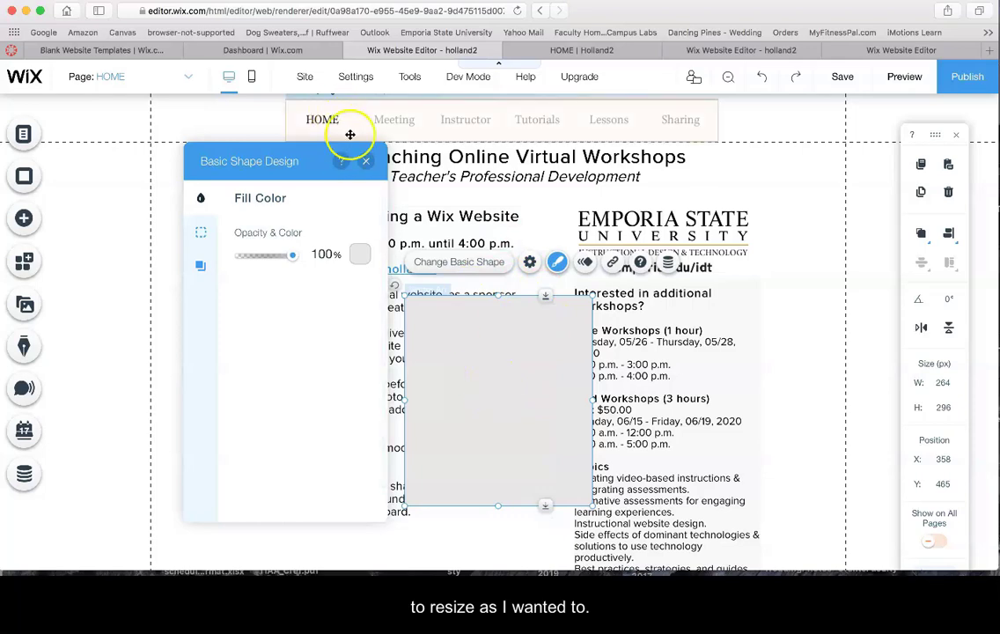
left_click(366, 161)
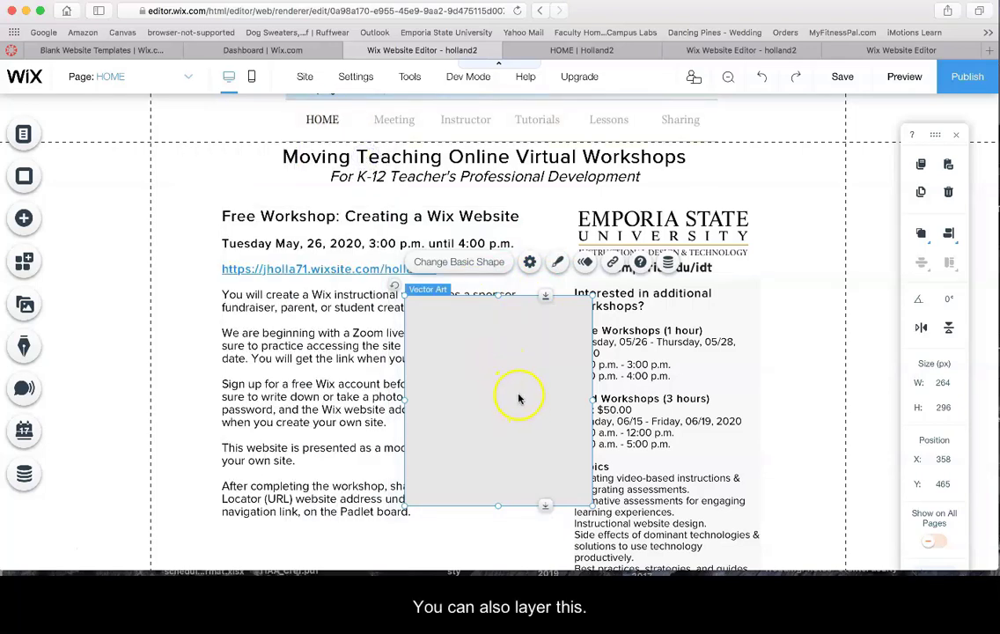
Select the grey vector art shape covering the home page text and delete it
right_click(483, 377)
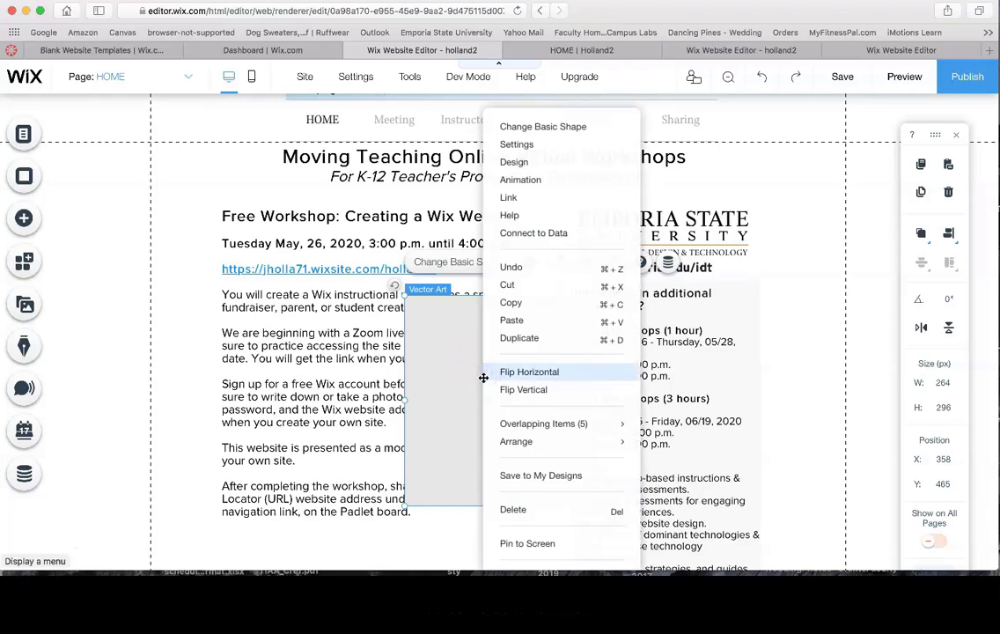
mouse_move(522, 425)
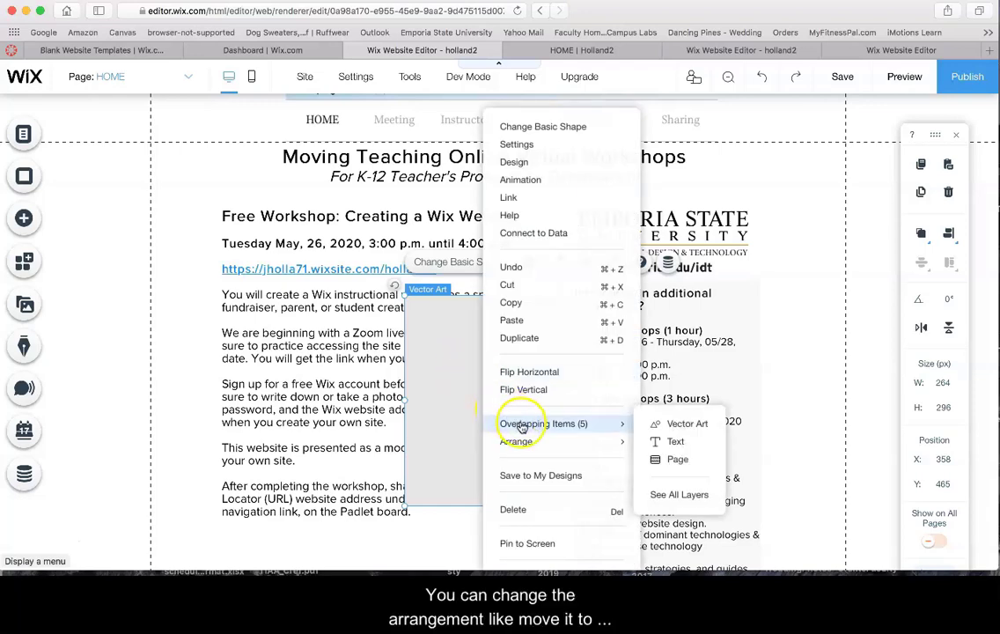
mouse_move(521, 445)
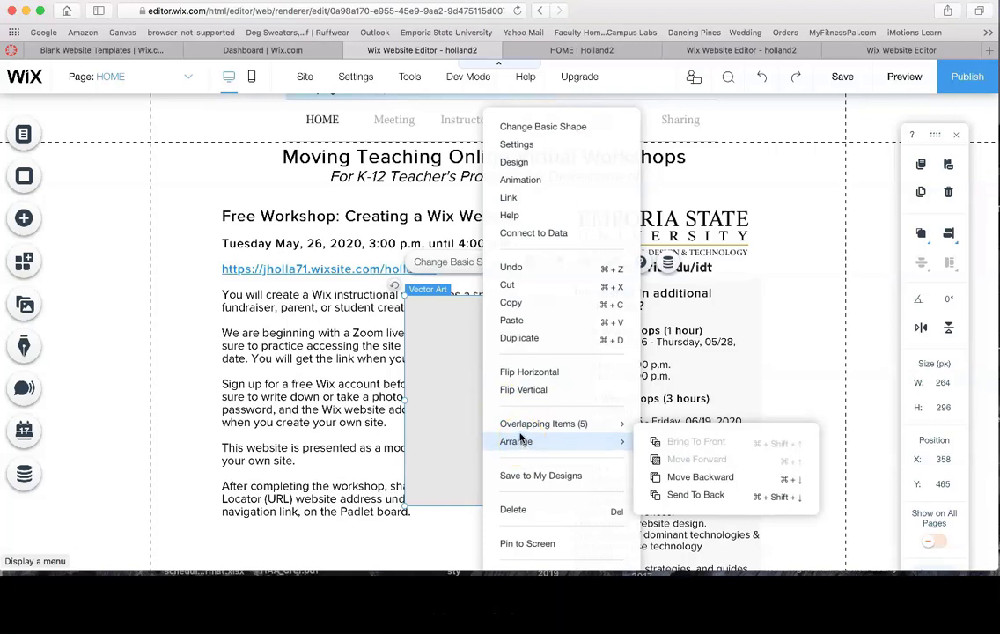
left_click(517, 423)
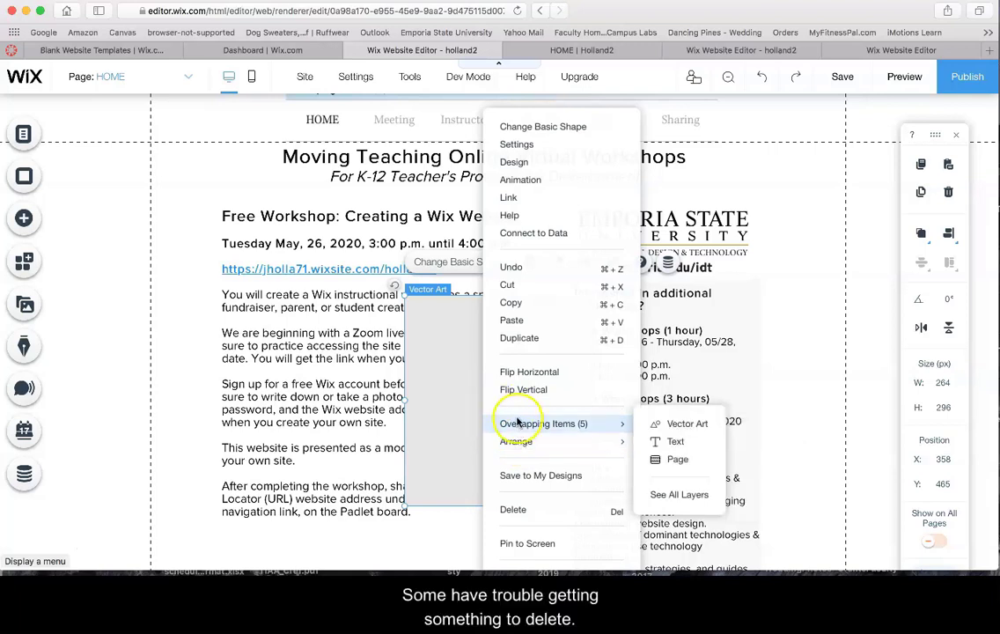
left_click(443, 343)
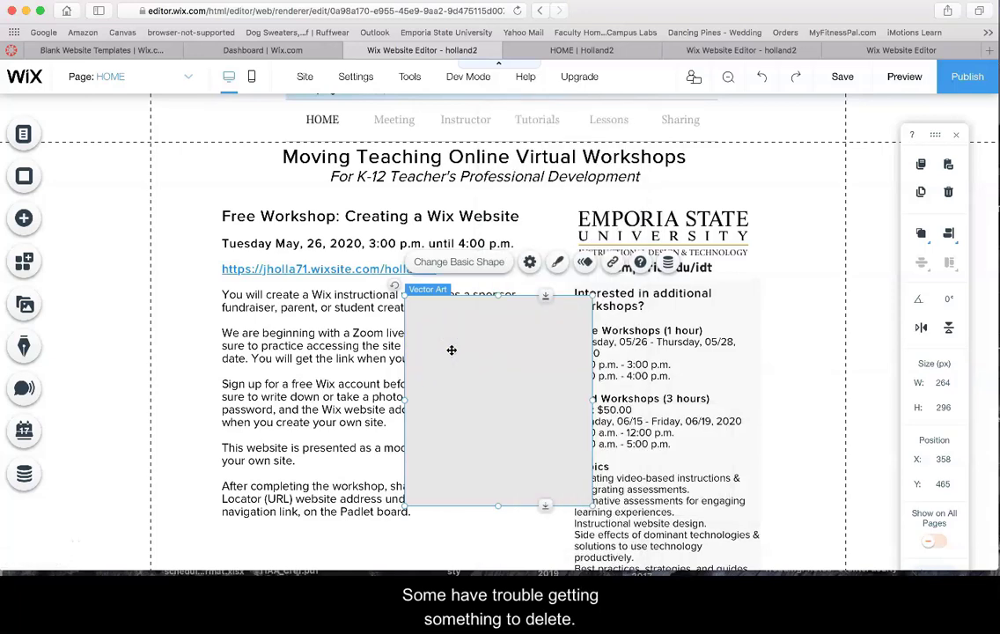
left_click(463, 365)
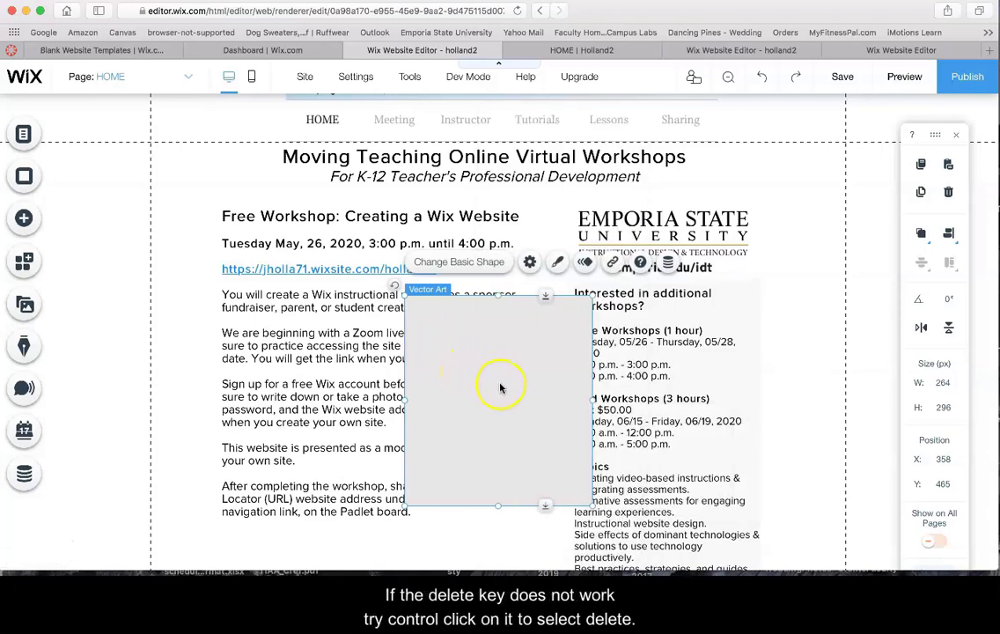
left_click(487, 370, "ctrl")
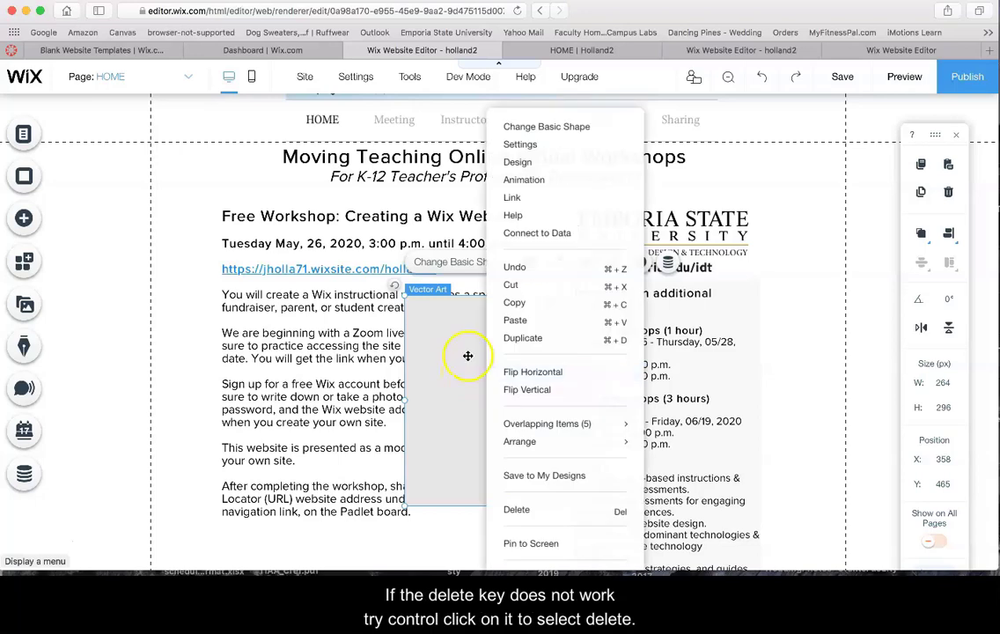
left_click(460, 354)
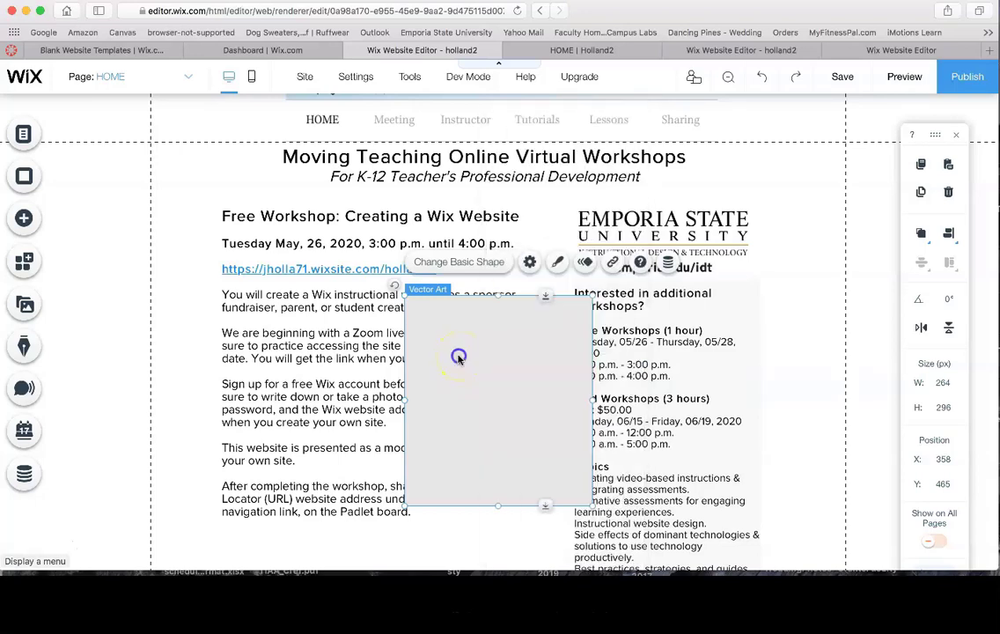
key("Delete")
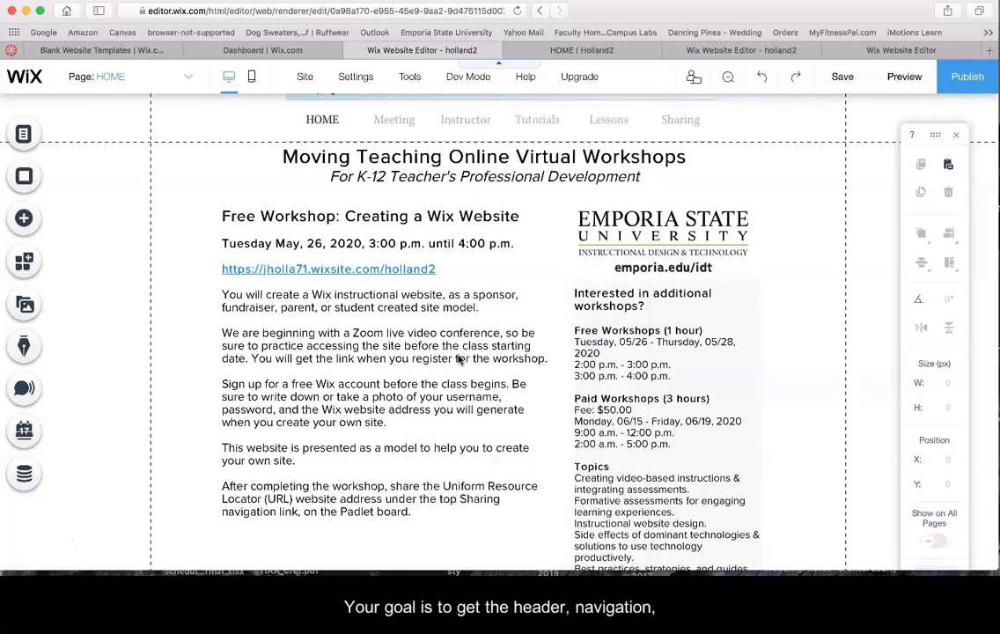
scroll(474, 422, "up", 1)
scroll(474, 422, "up", 3)
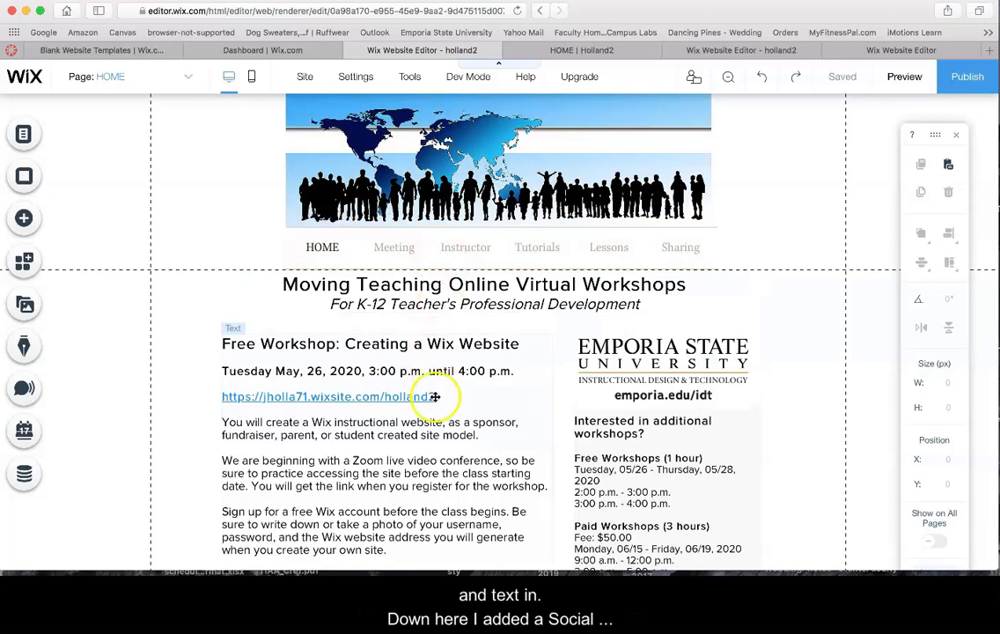
scroll(437, 412, "down", 10)
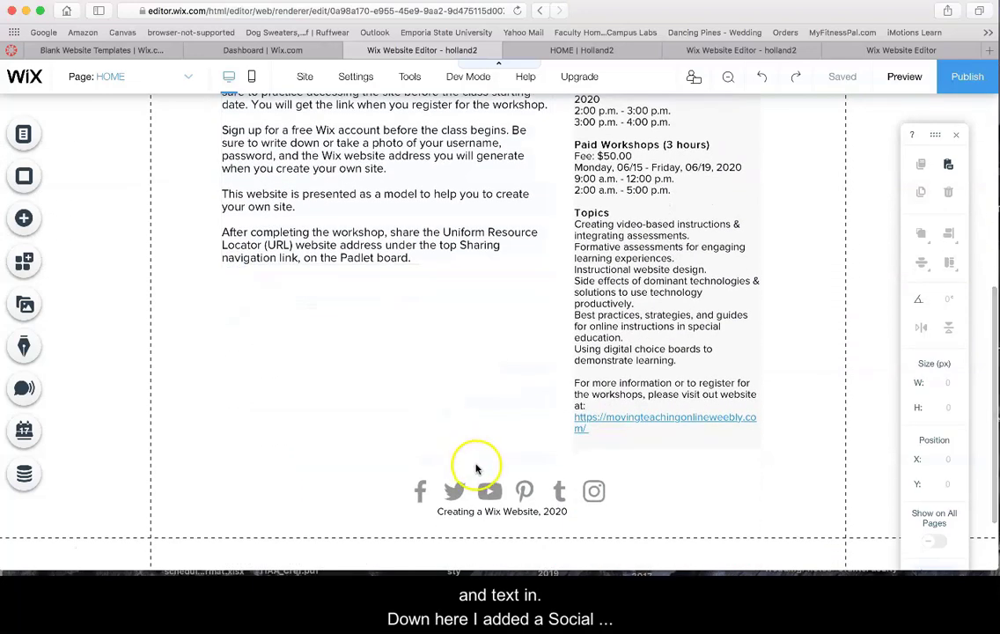
Add the grey-icon Social Bar (Facebook, Twitter, YouTube, Pinterest, Tumblr, Instagram) to the home page
left_click(494, 487)
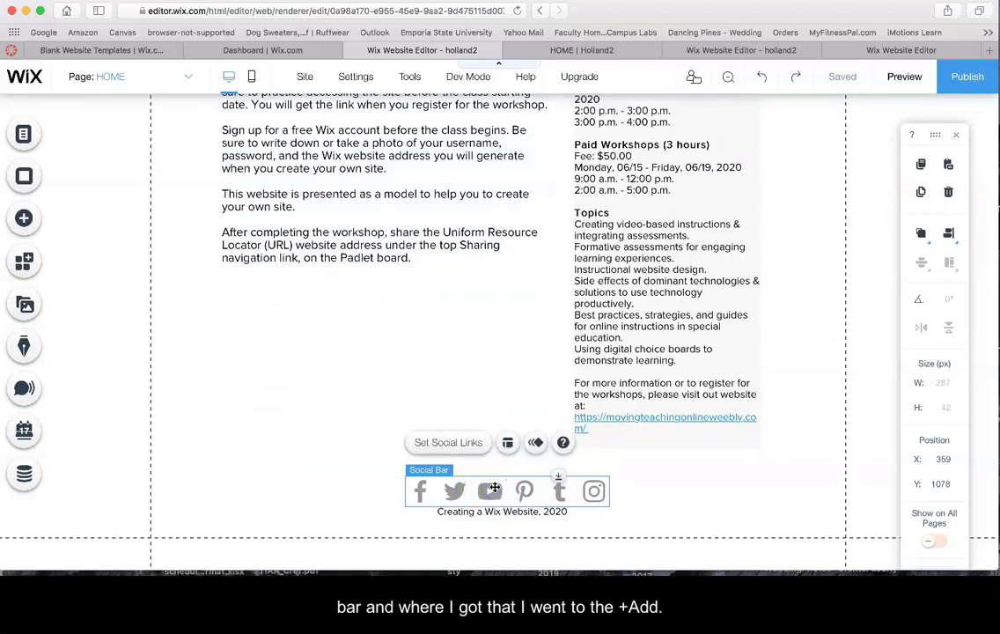
left_click(25, 218)
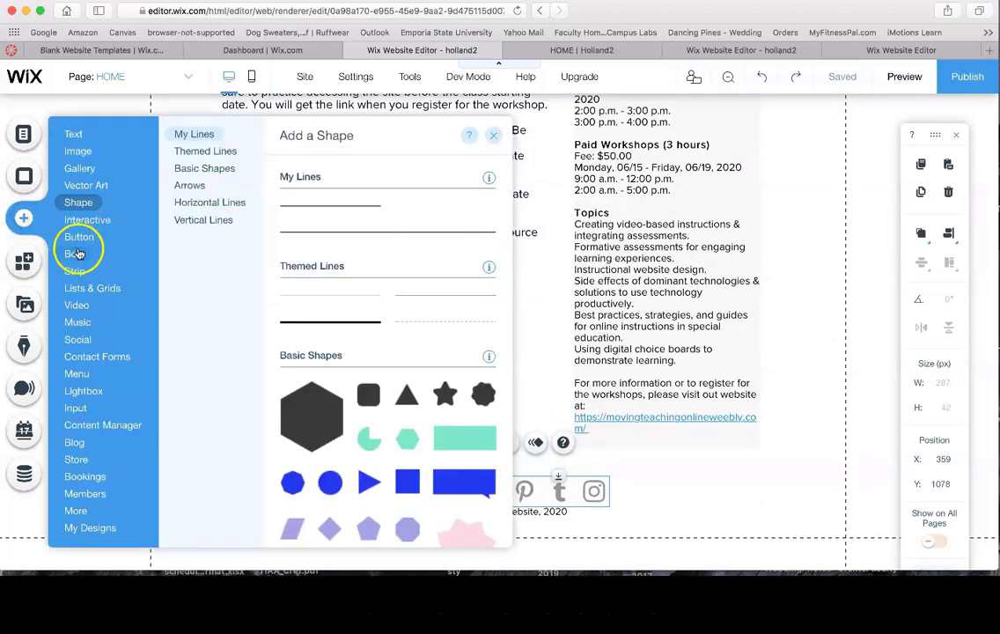
mouse_move(103, 298)
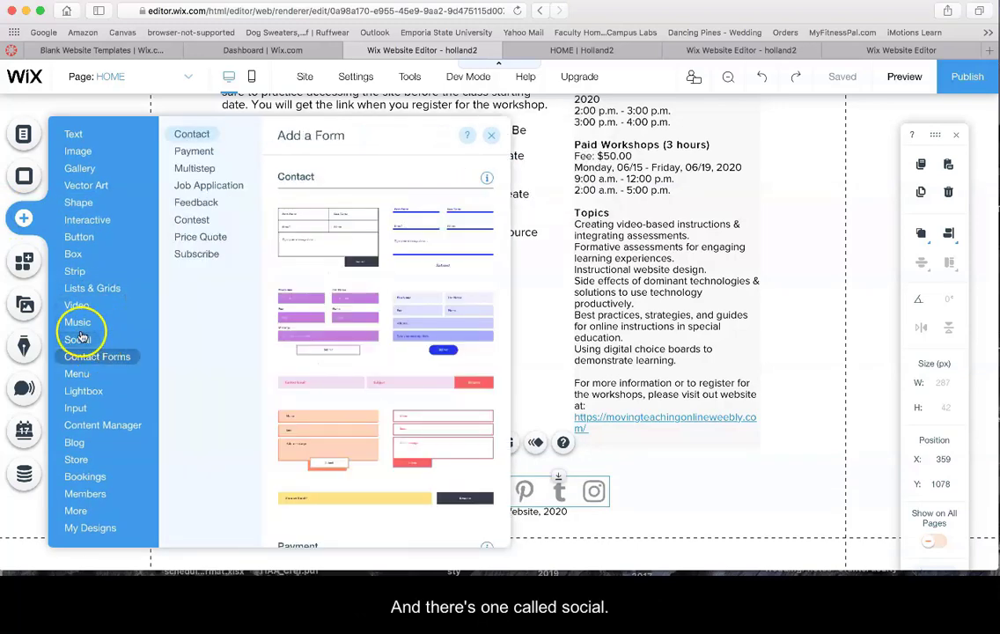
left_click(78, 340)
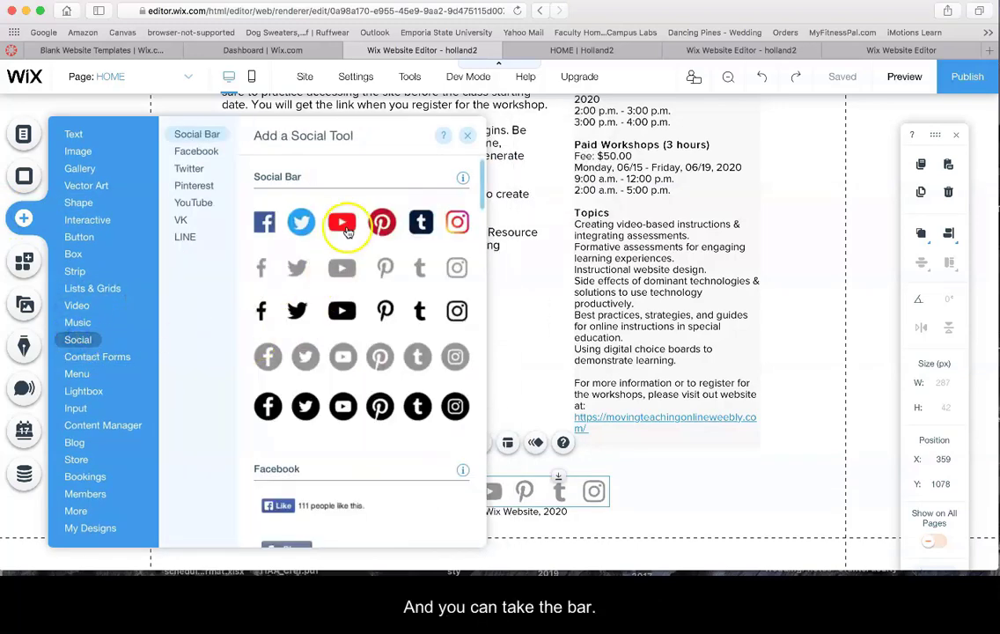
scroll(358, 493, "down", 10)
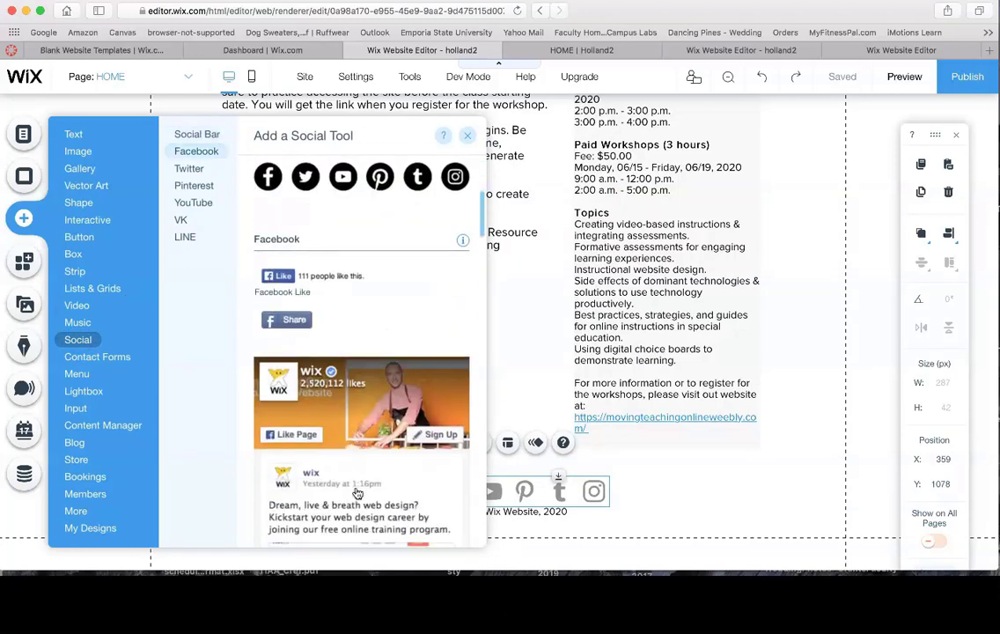
scroll(357, 493, "down", 5)
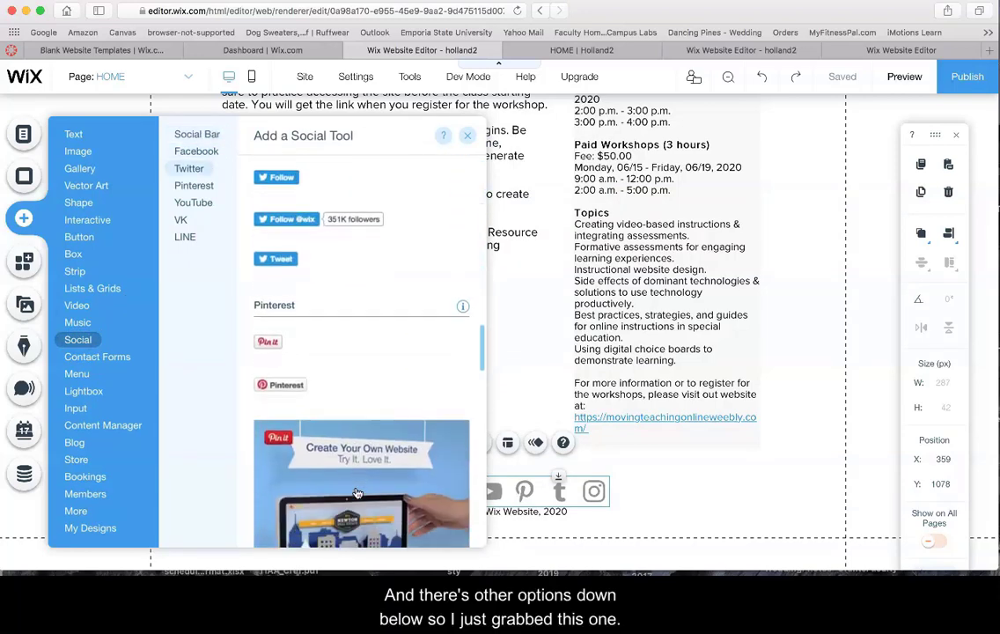
scroll(357, 493, "up", 15)
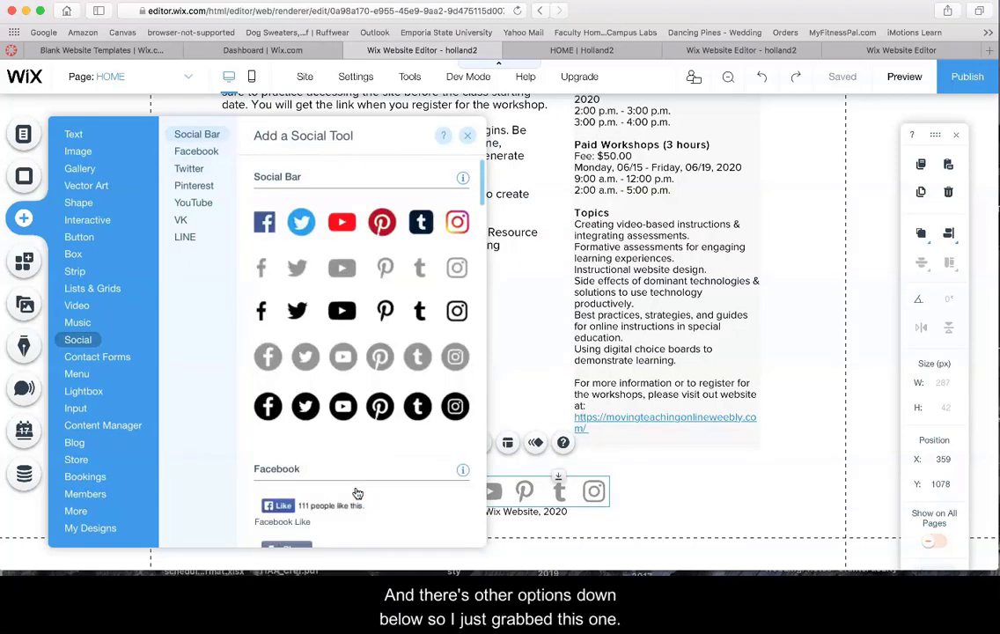
left_click(301, 265)
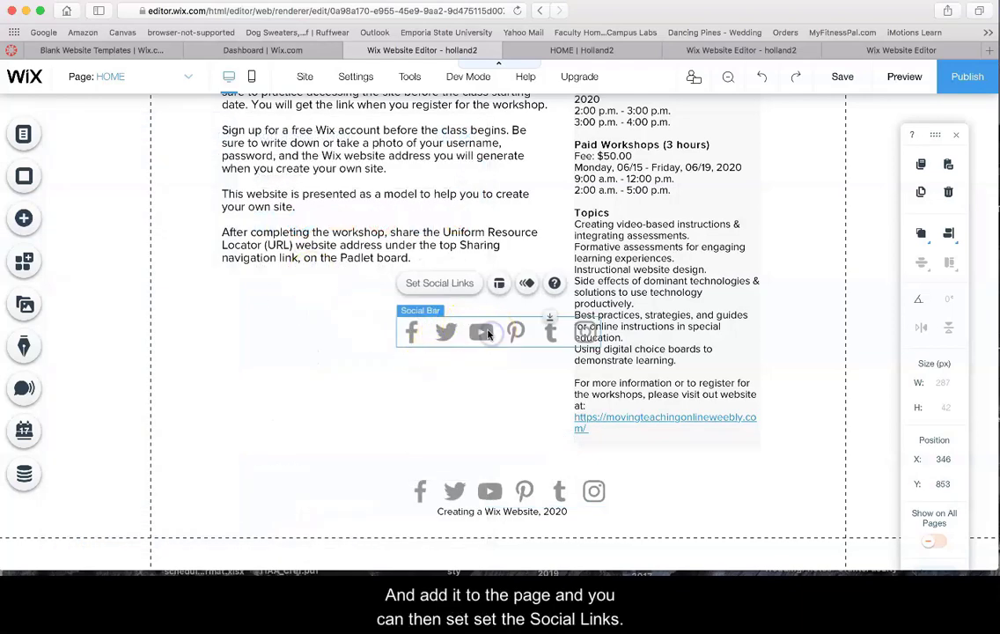
Check the Facebook link in the new social bar's link settings
left_click(448, 283)
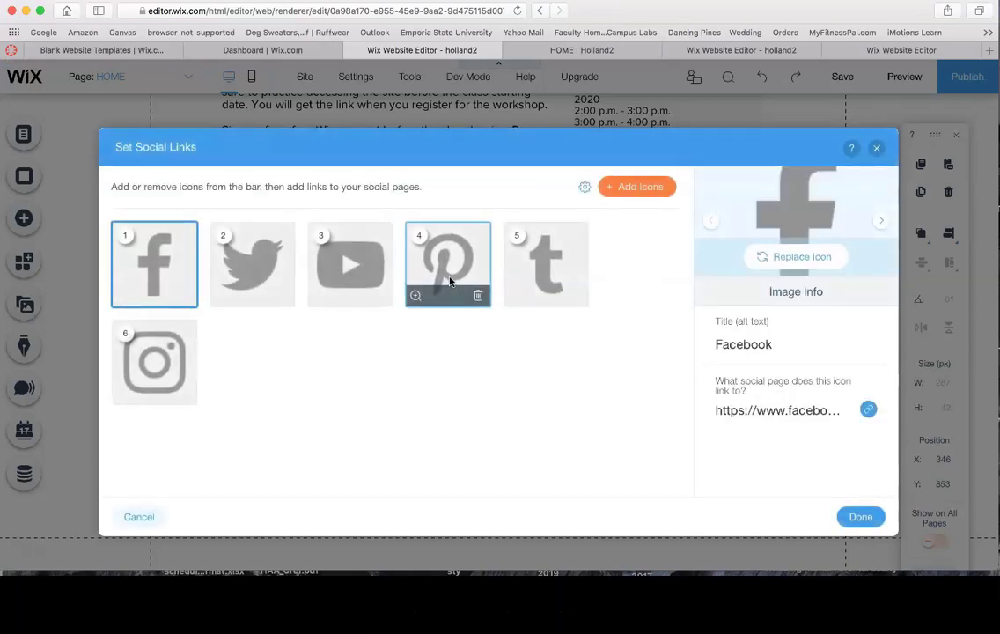
left_click(153, 251)
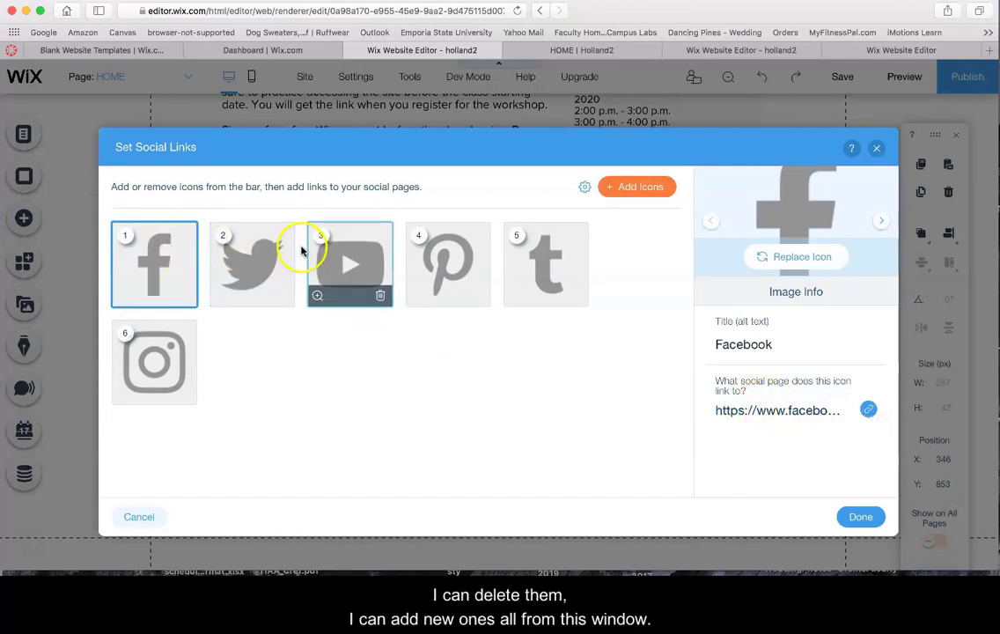
left_click(876, 148)
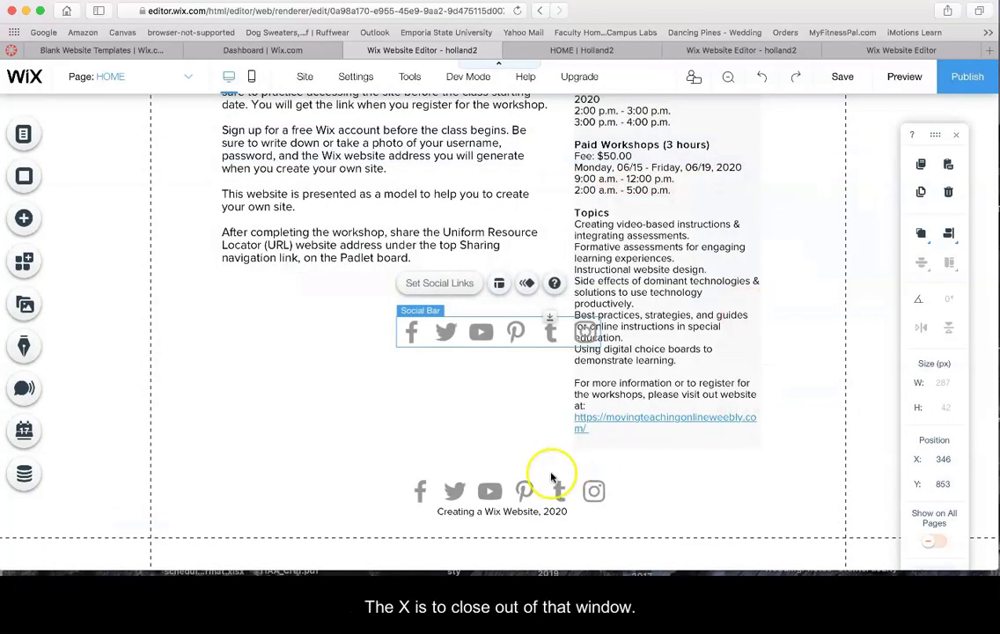
Drag the duplicate social bar aside and delete it
left_click_drag(480, 333, 384, 424)
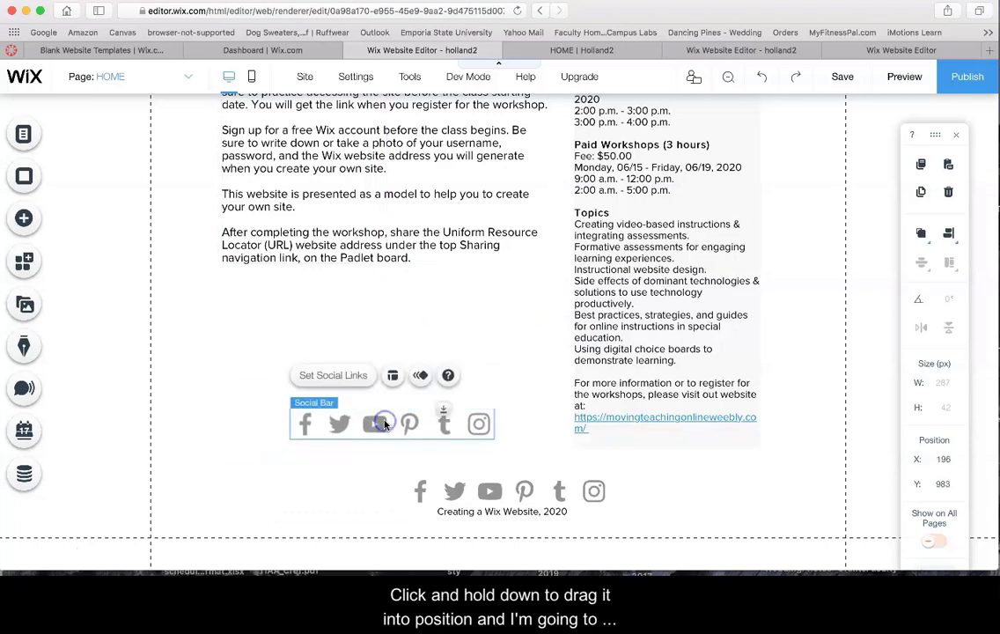
key("Delete")
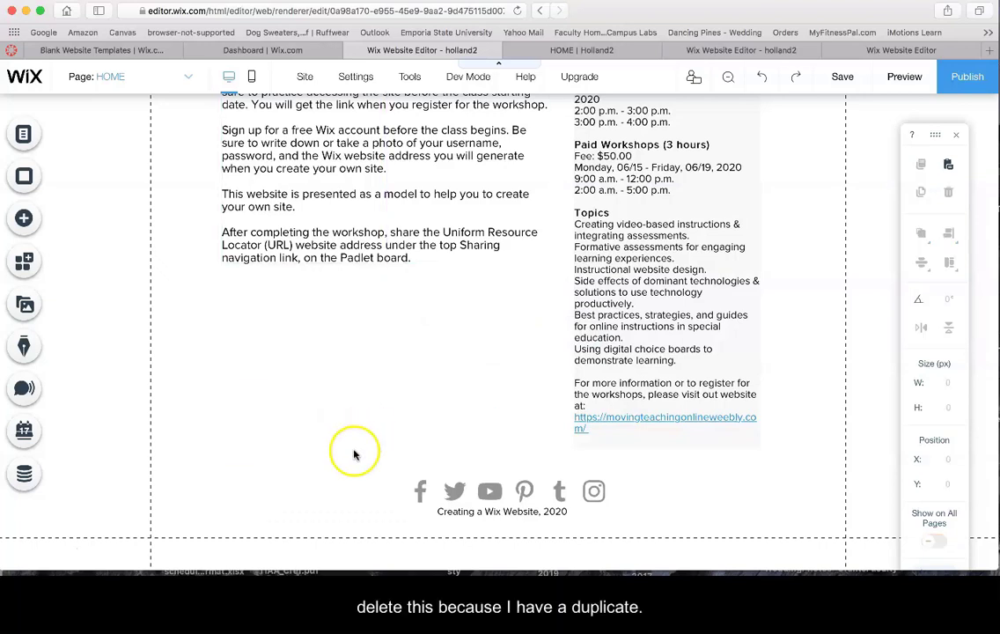
left_click(502, 511)
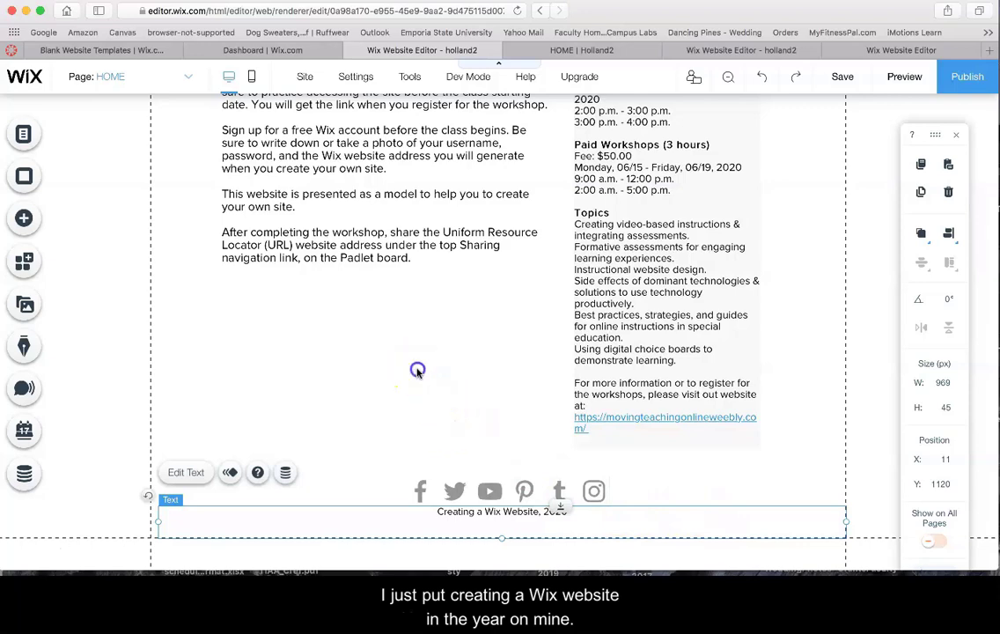
left_click(418, 371)
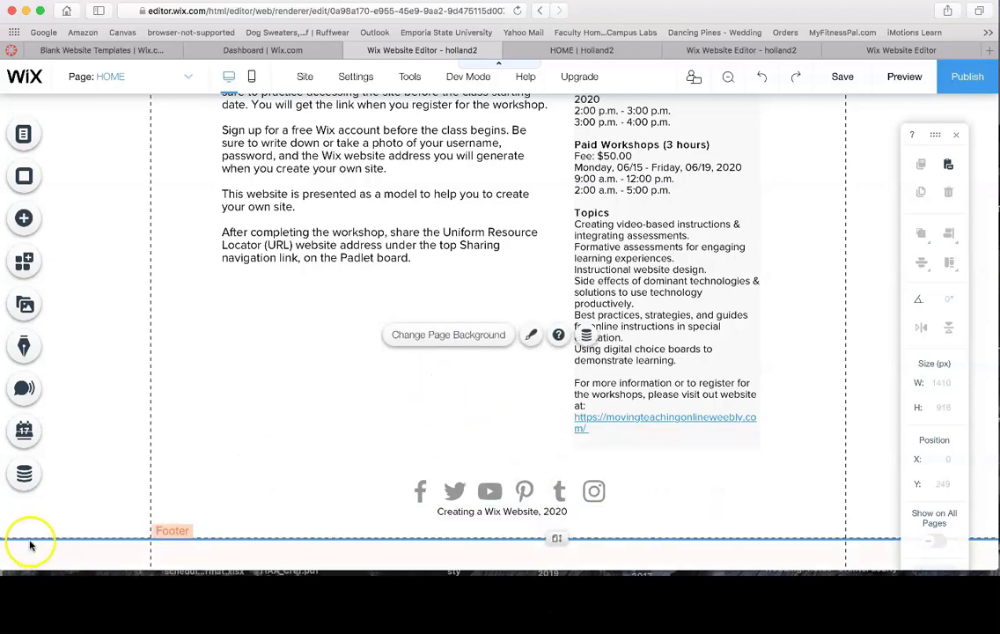
scroll(155, 352, "up", 5)
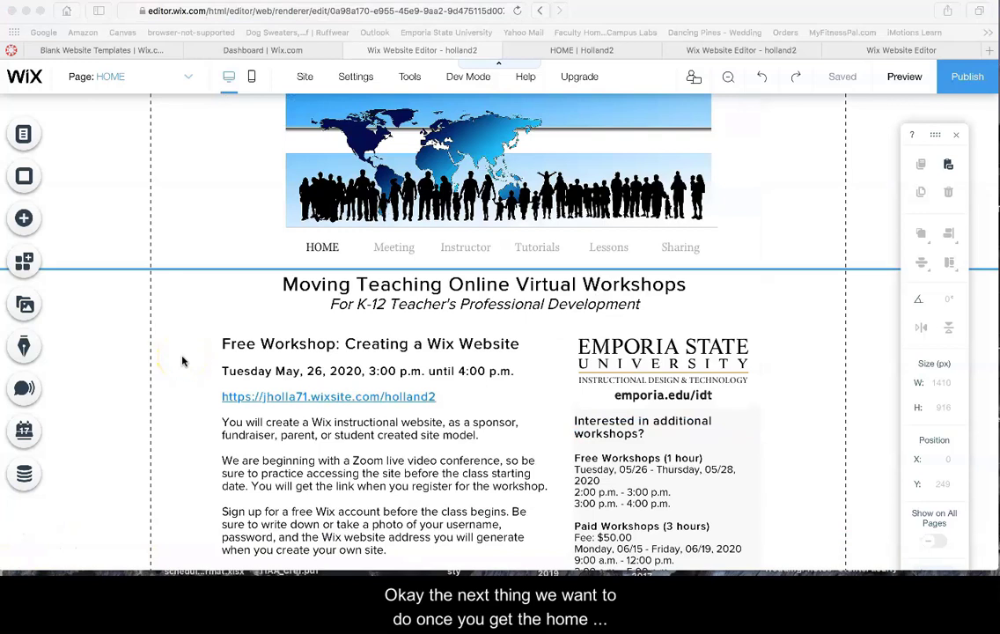
left_click(282, 402)
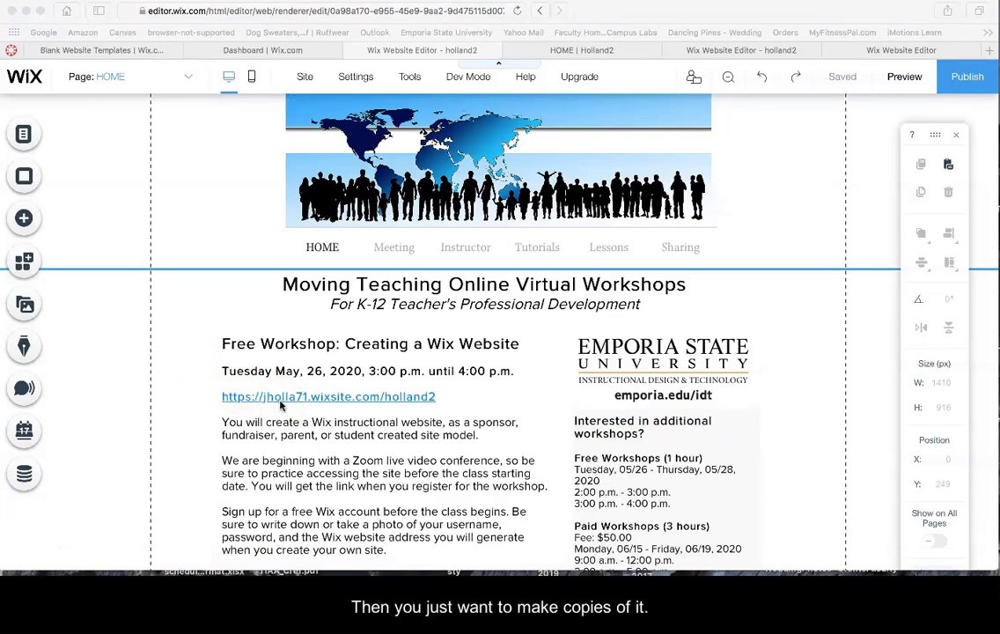
left_click(291, 399)
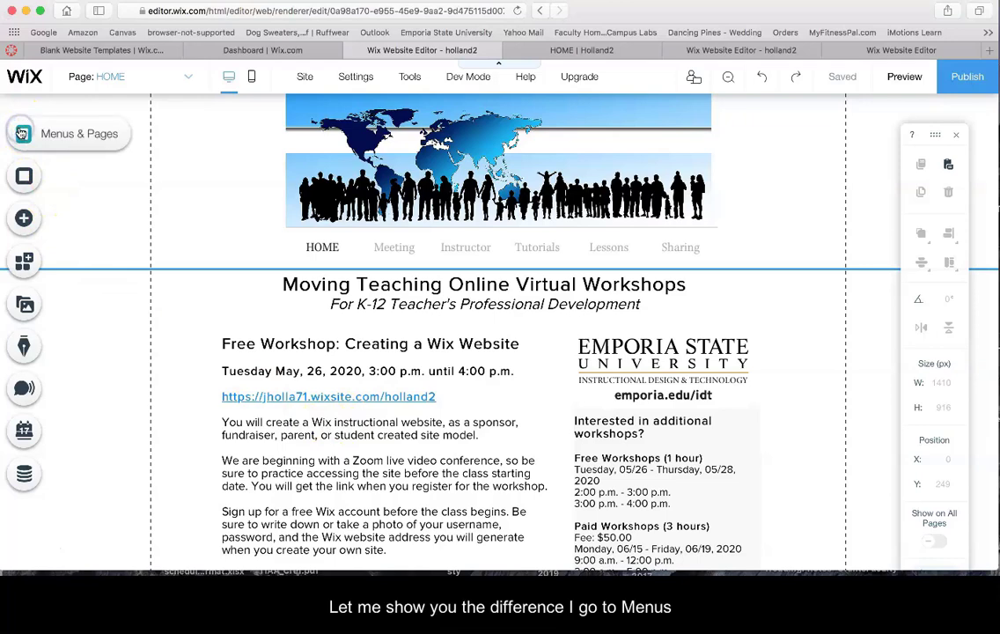
Add a blank page below HOME and name it 'Test'
left_click(54, 132)
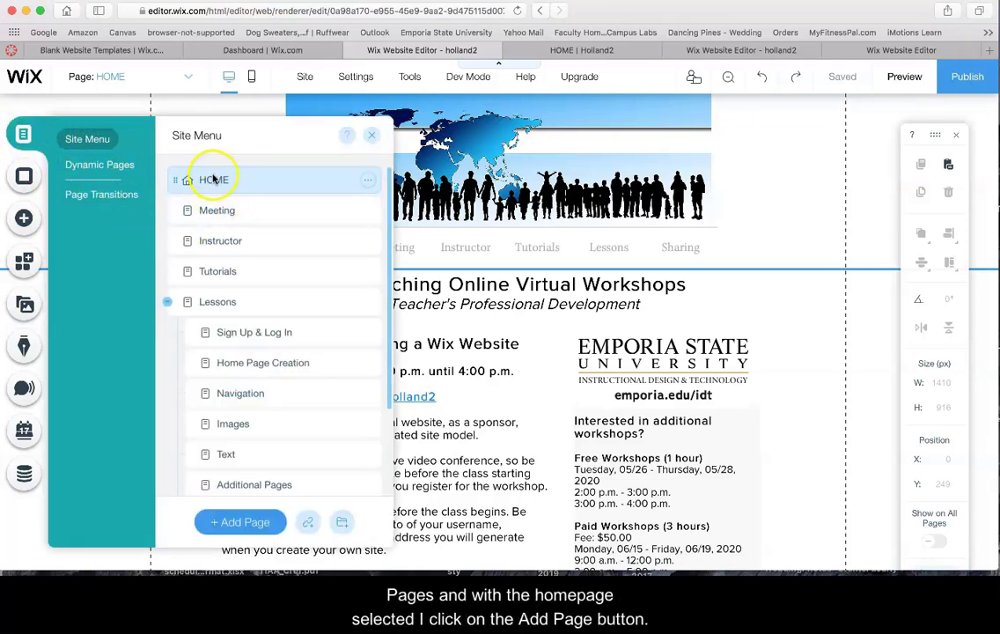
left_click(231, 521)
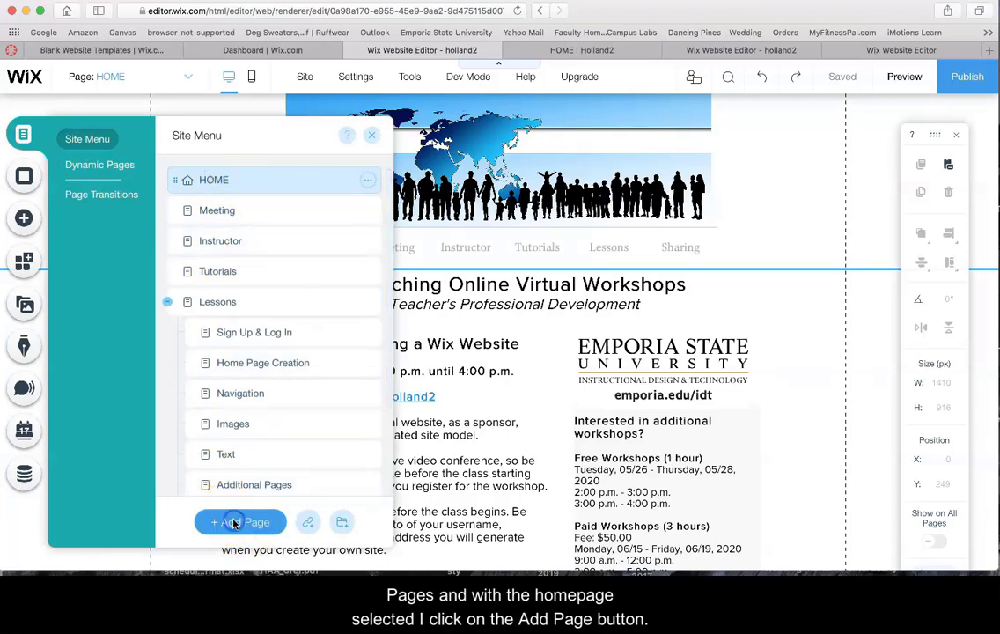
left_click(234, 522)
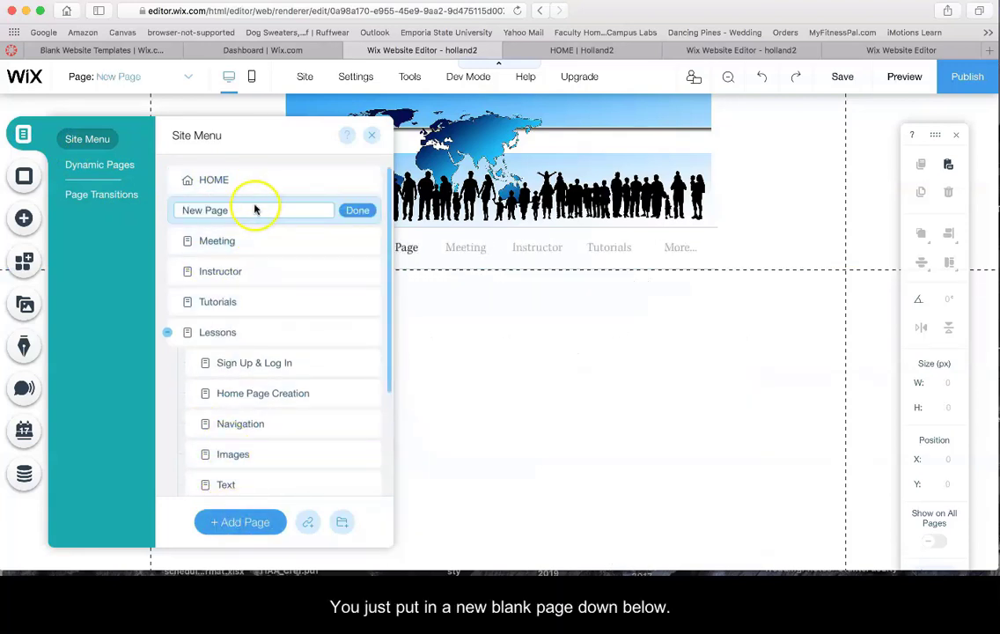
left_click(256, 210)
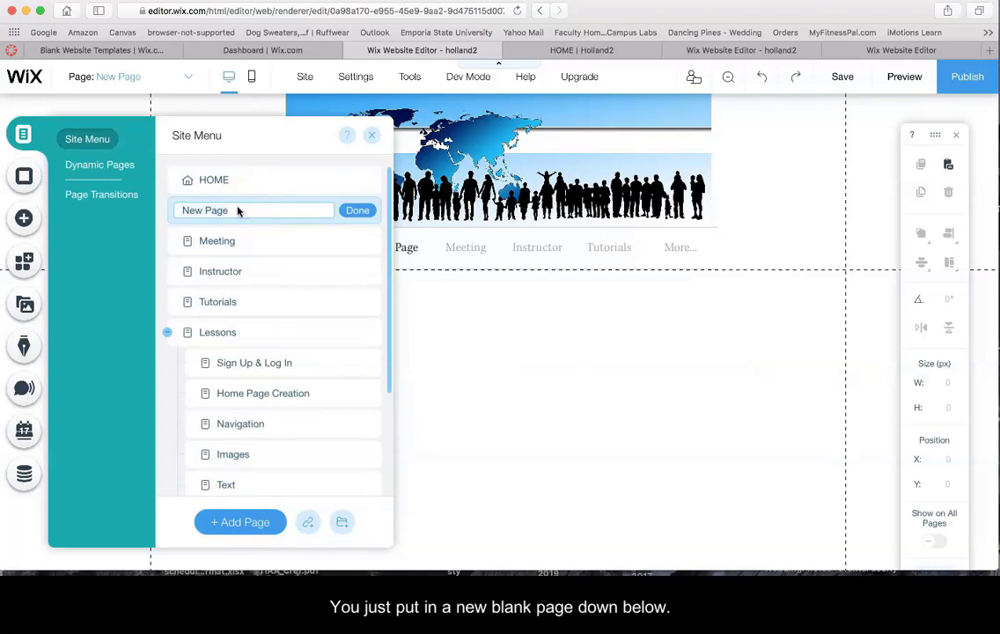
left_click(238, 209)
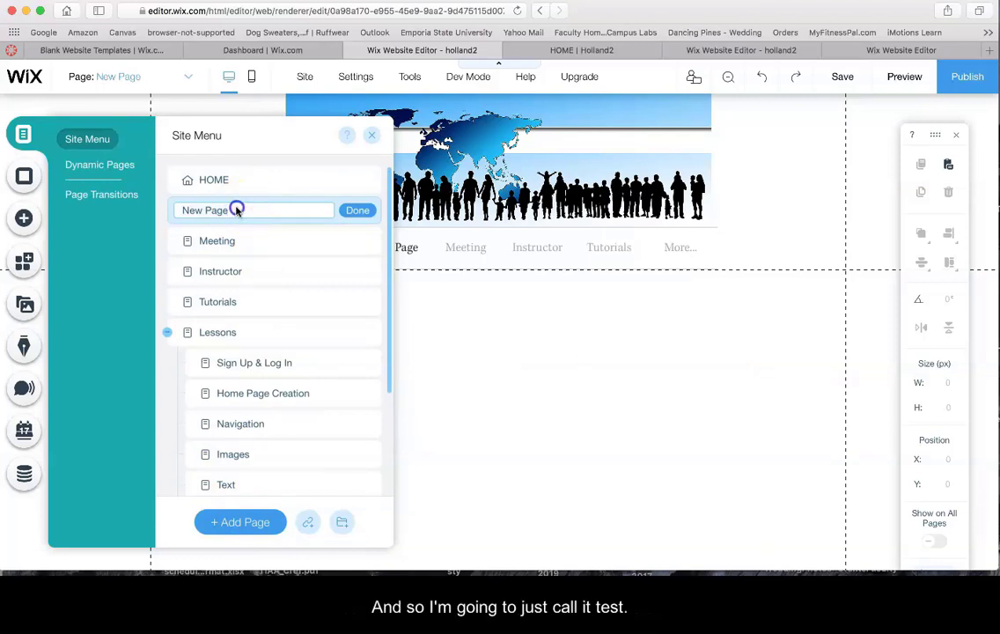
type("Tes")
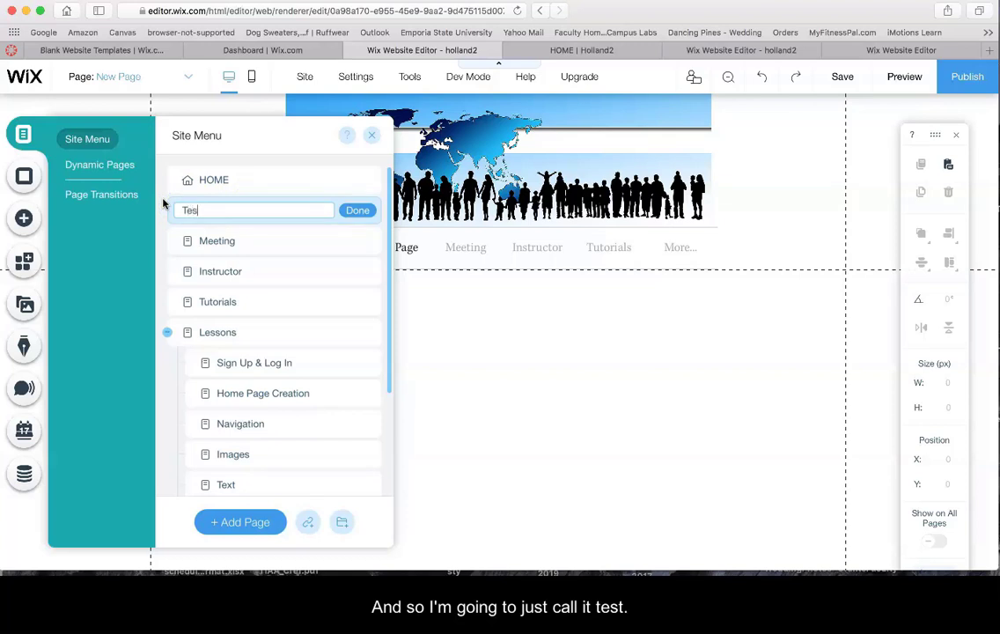
type("t")
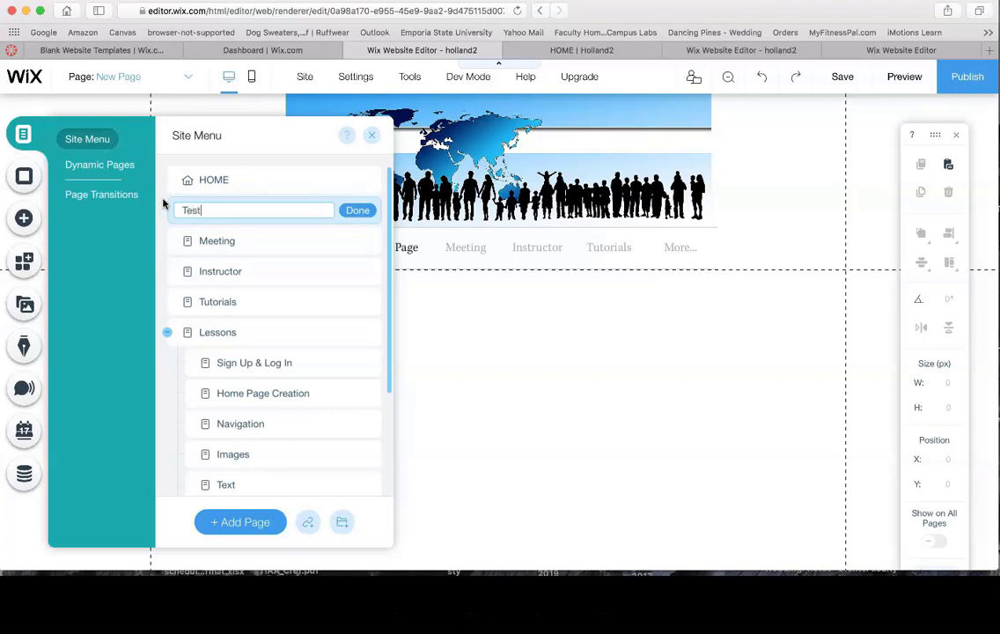
left_click(356, 210)
Delete the Test page from the site
left_click(244, 209)
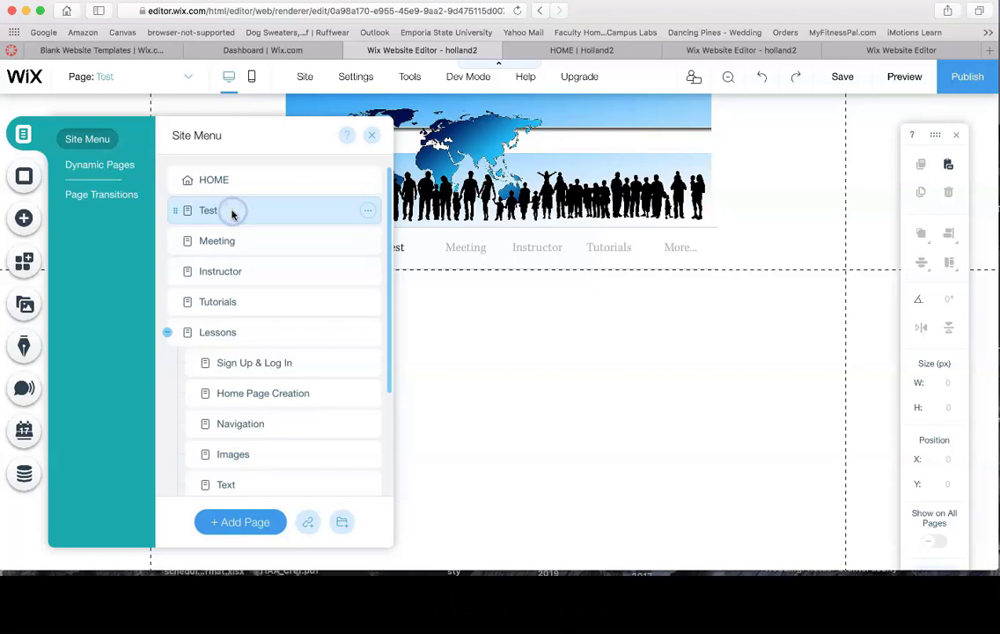
left_click(215, 180)
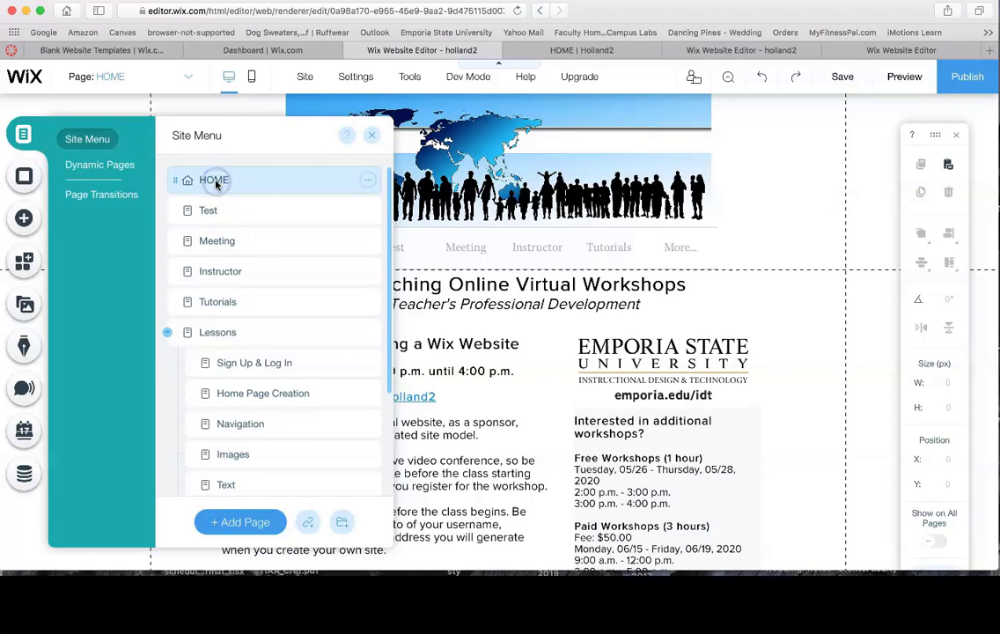
left_click(245, 210)
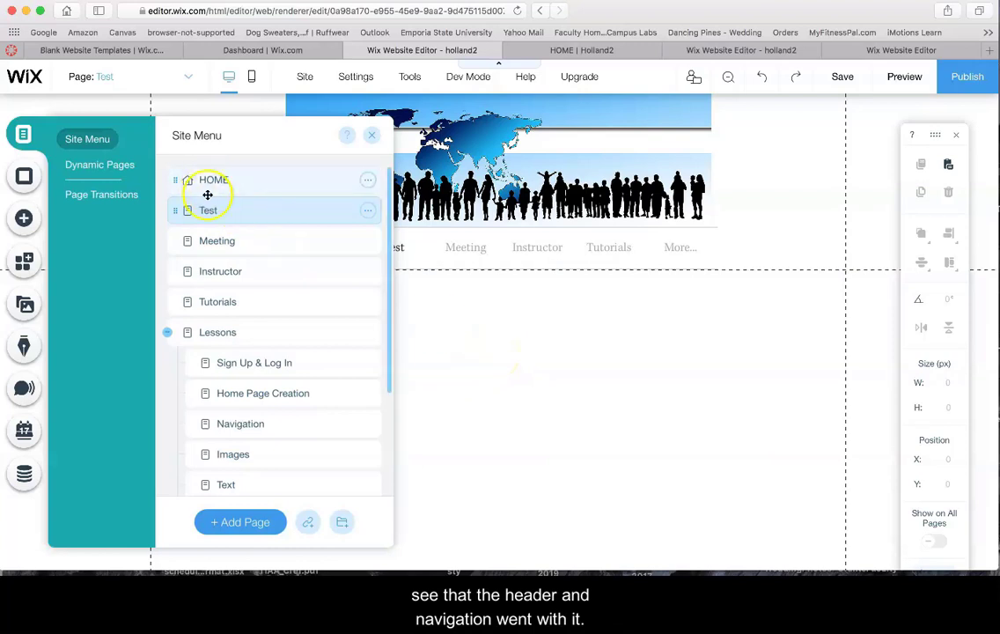
left_click(368, 211)
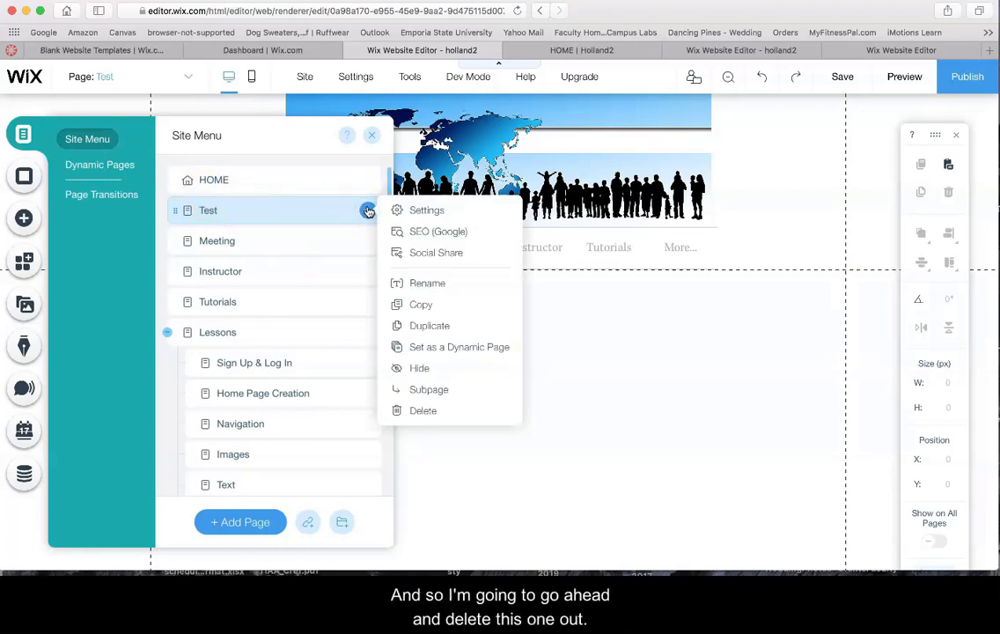
left_click(423, 410)
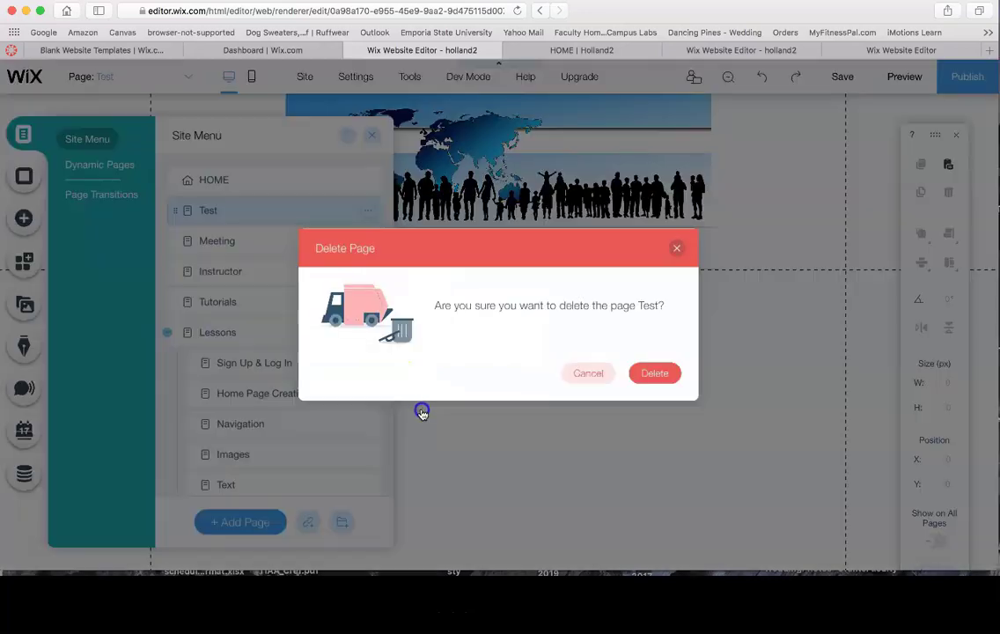
left_click(659, 373)
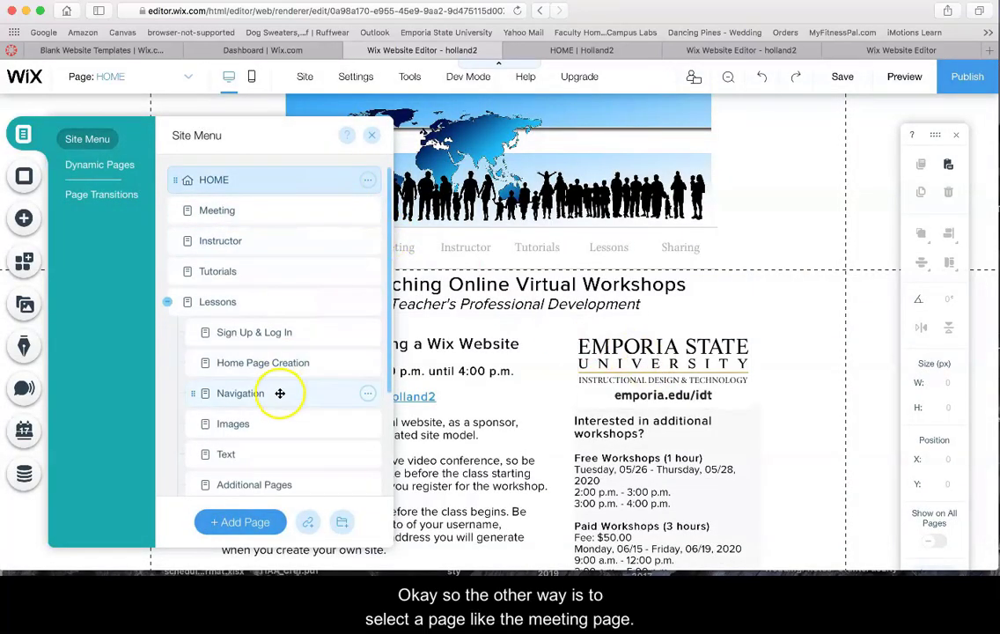
left_click(283, 210)
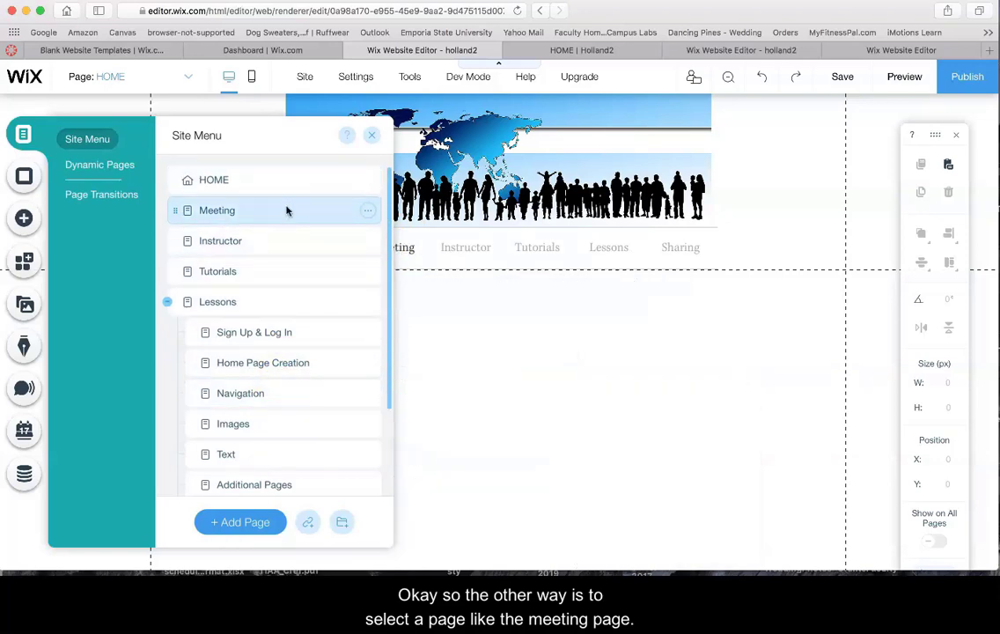
left_click(367, 212)
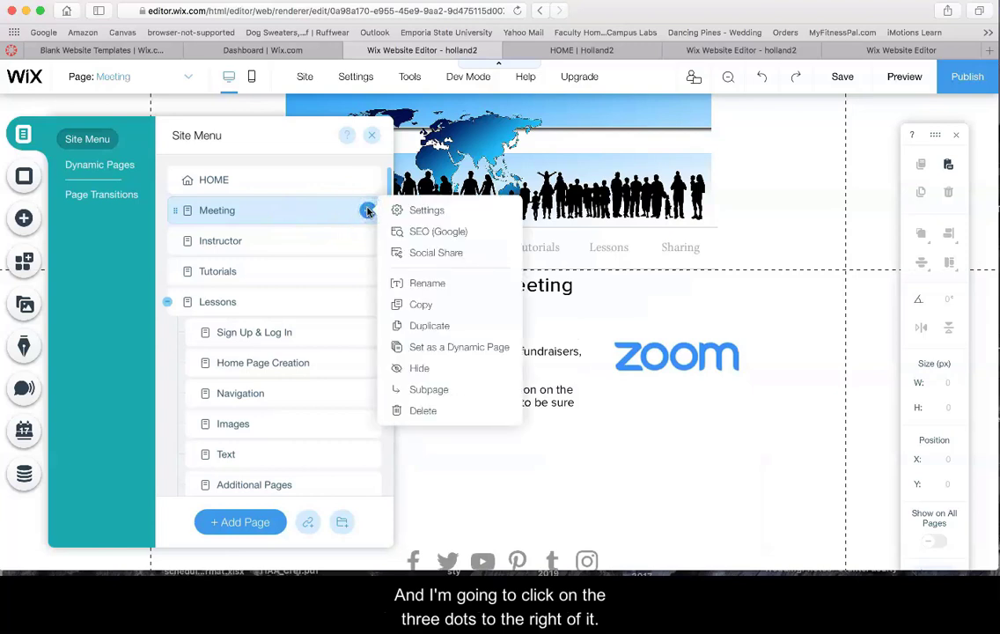
left_click(421, 326)
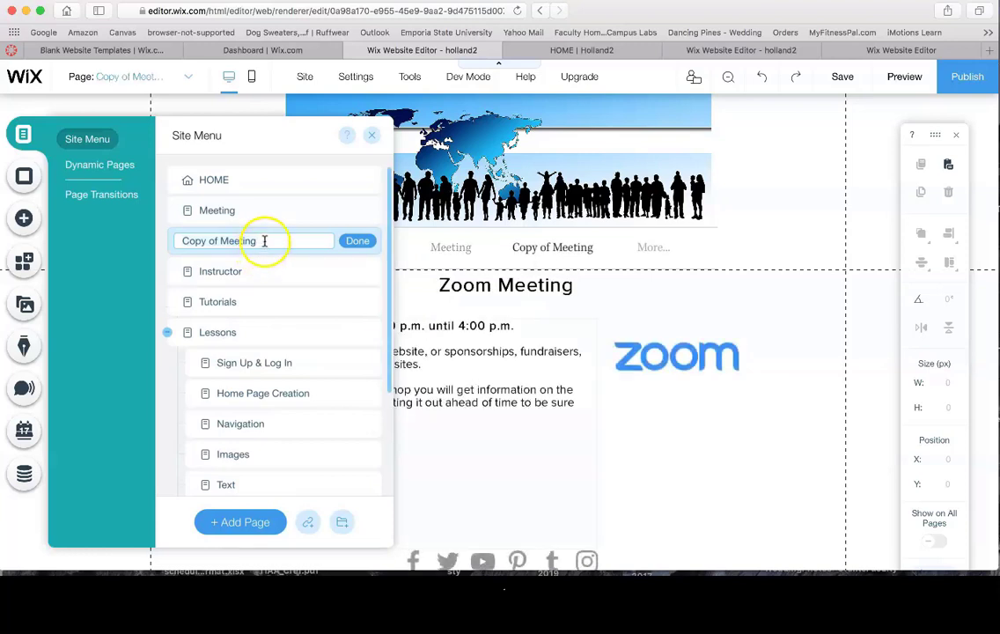
left_click(265, 241)
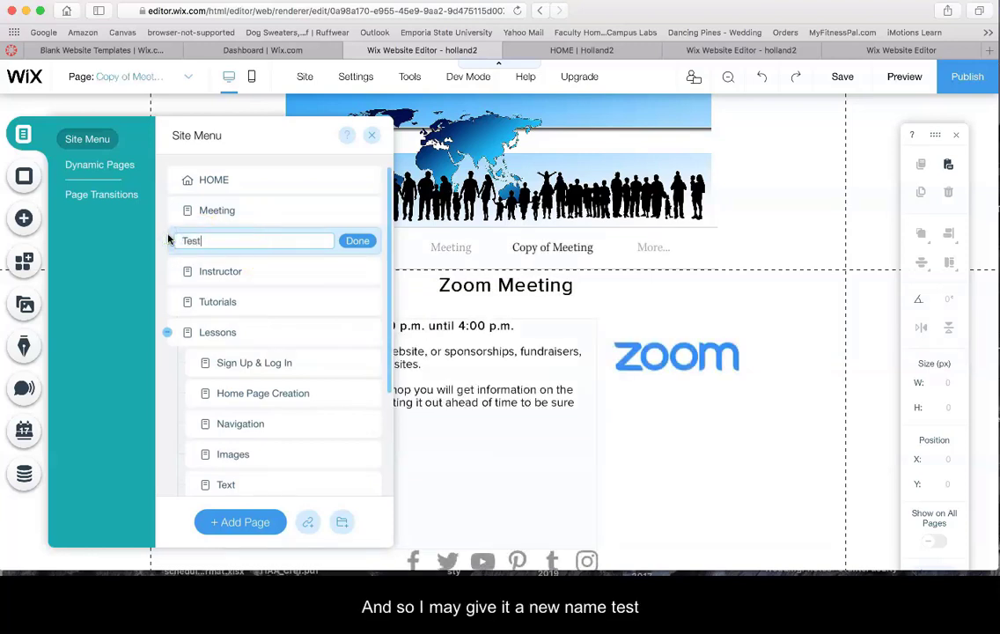
left_click(357, 241)
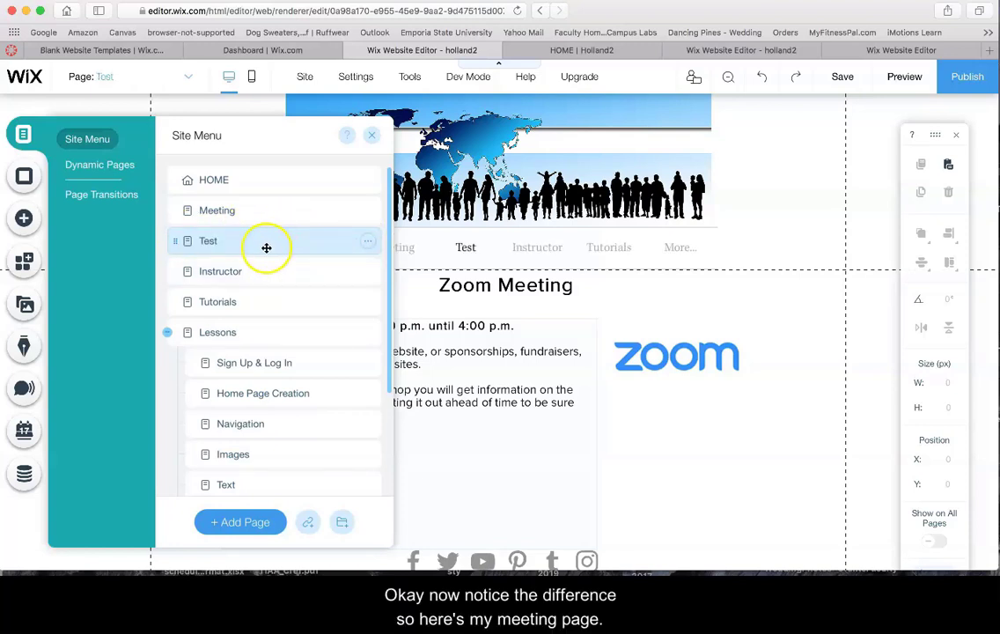
left_click(268, 212)
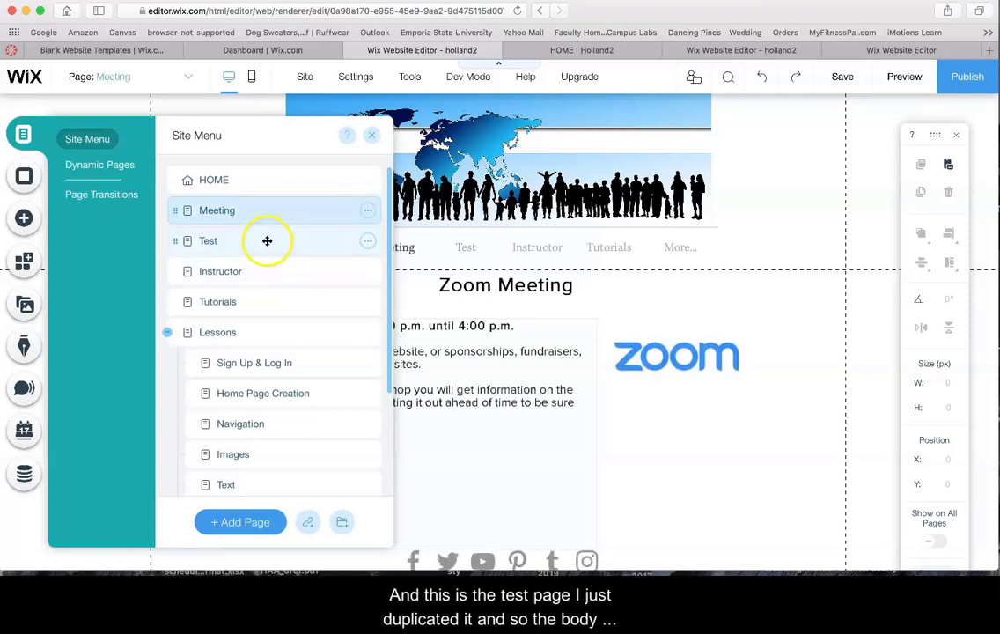
left_click(267, 240)
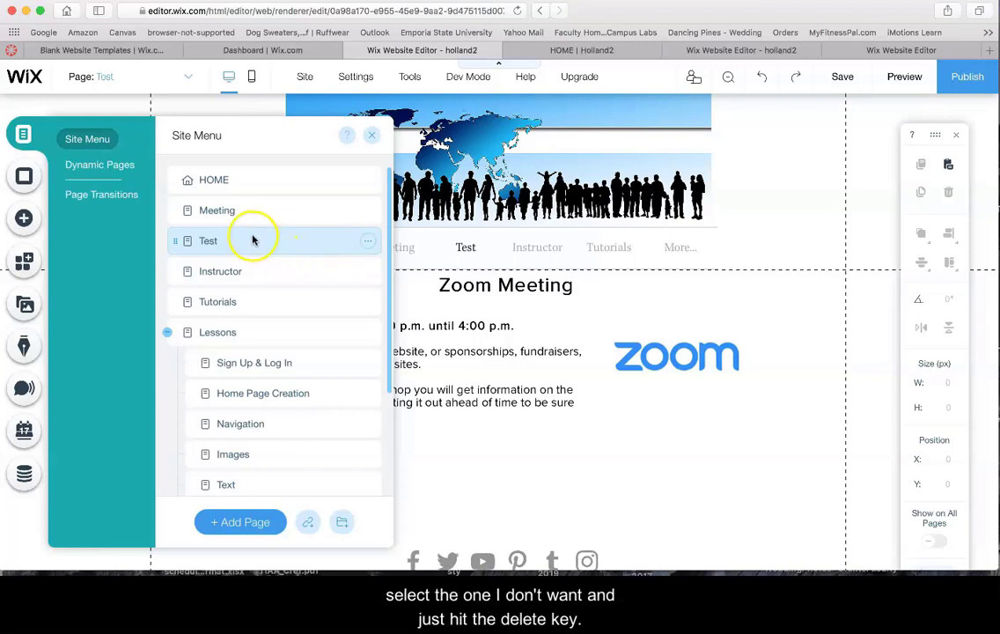
left_click(368, 241)
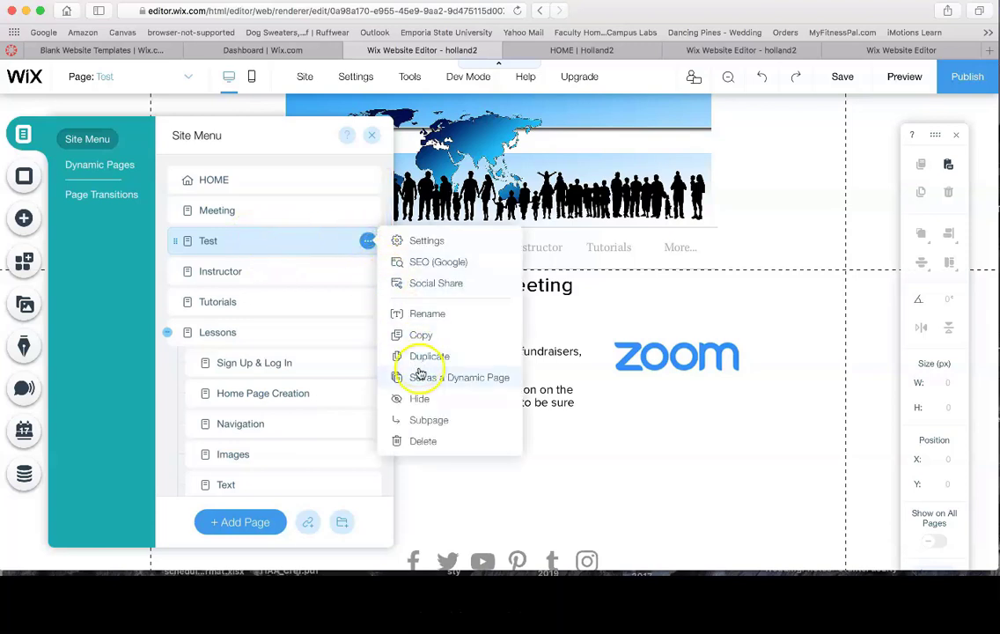
left_click(421, 442)
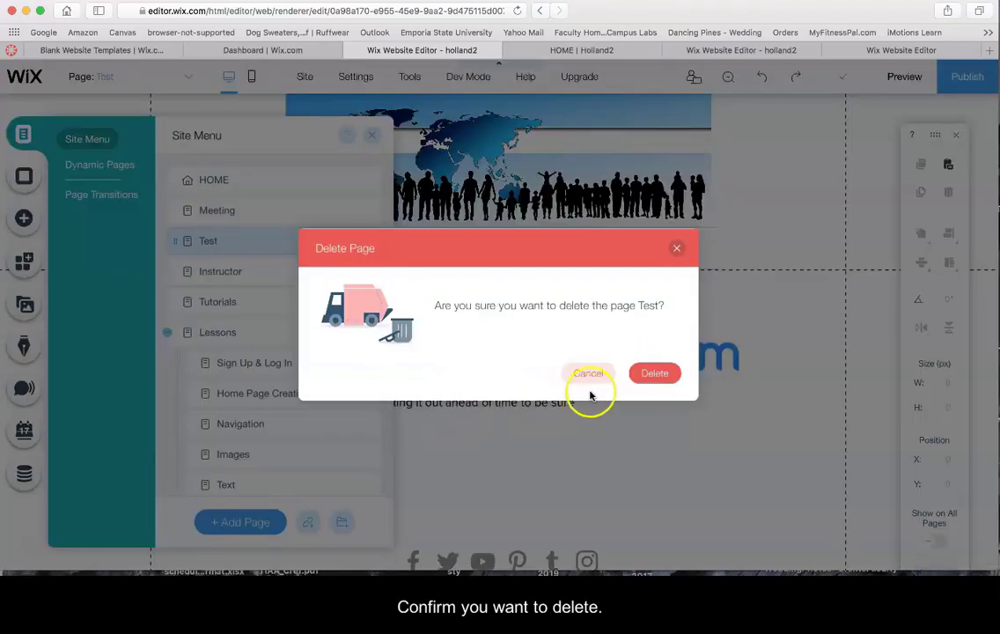
left_click(647, 372)
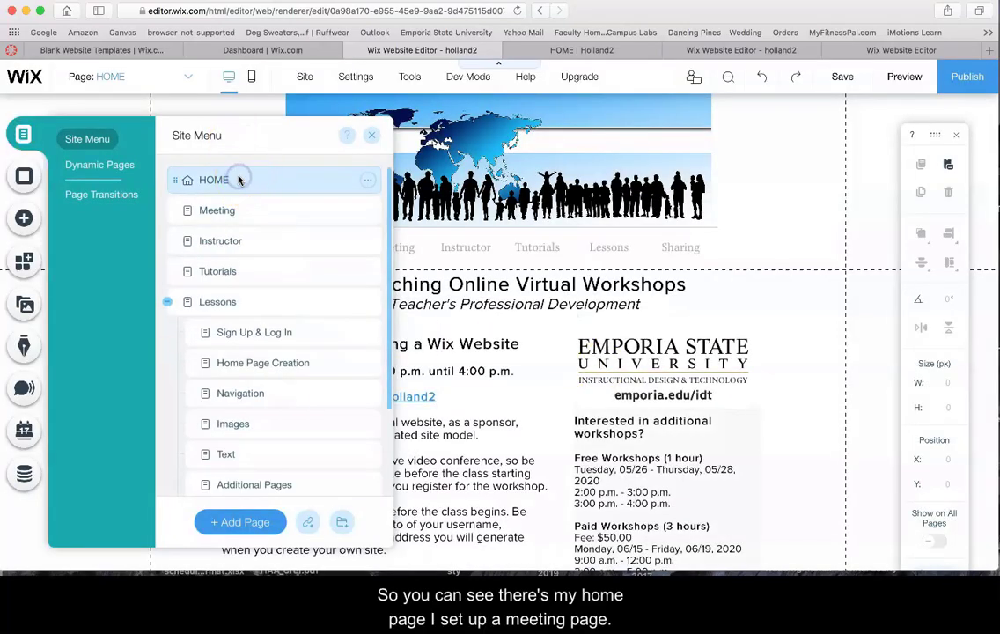
View the Meeting, Instructor, Tutorials and Lessons pages in turn, then close the page list
left_click(254, 210)
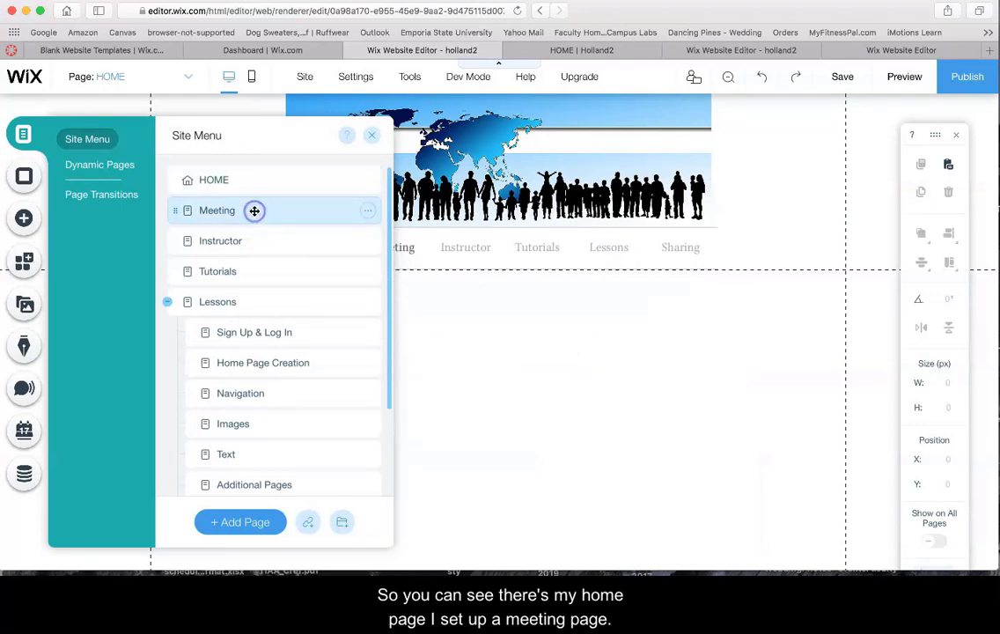
left_click(265, 240)
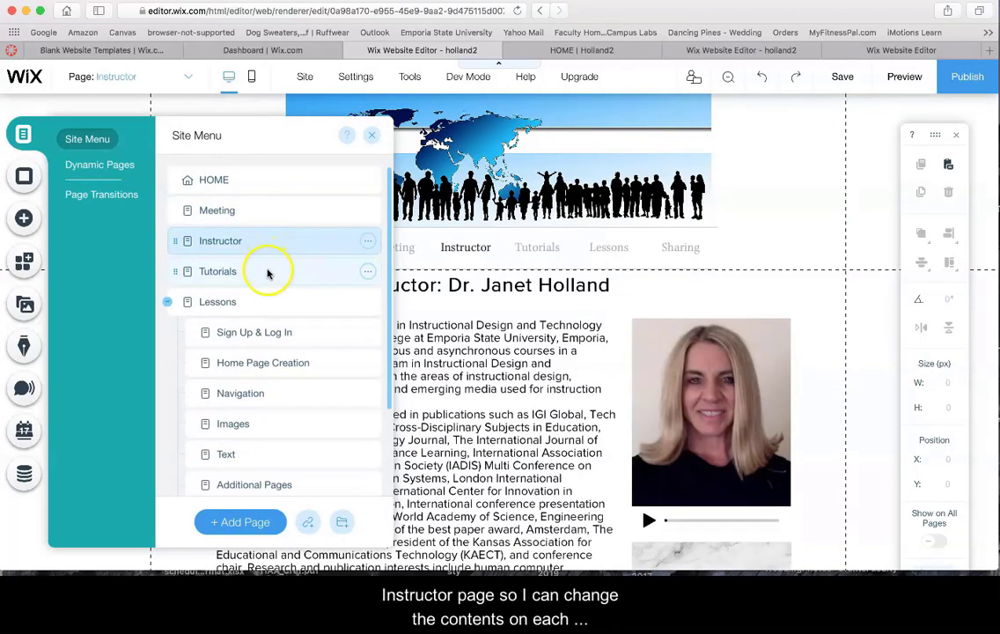
left_click(263, 271)
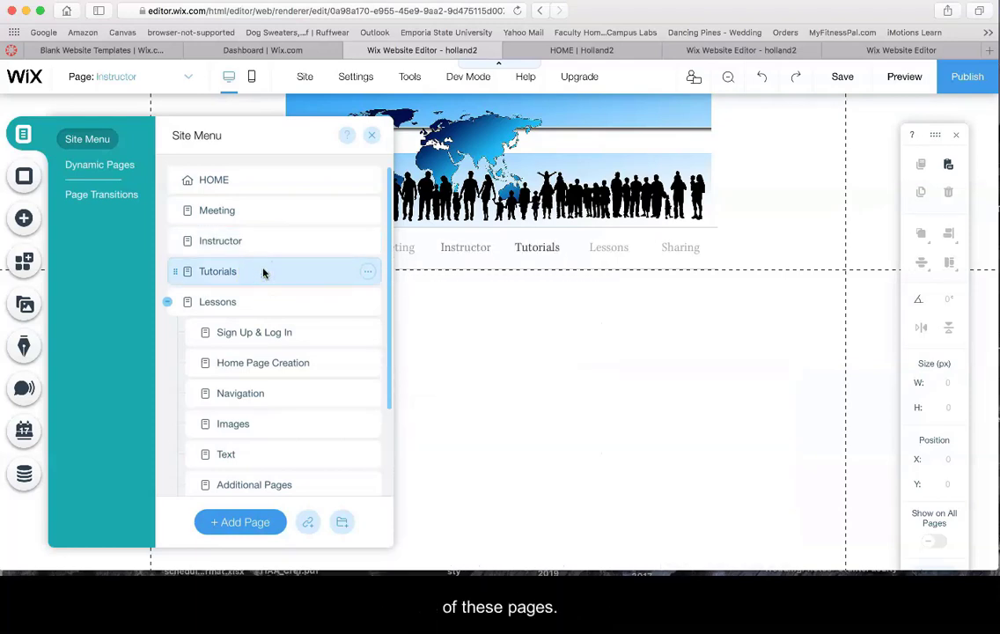
left_click(259, 302)
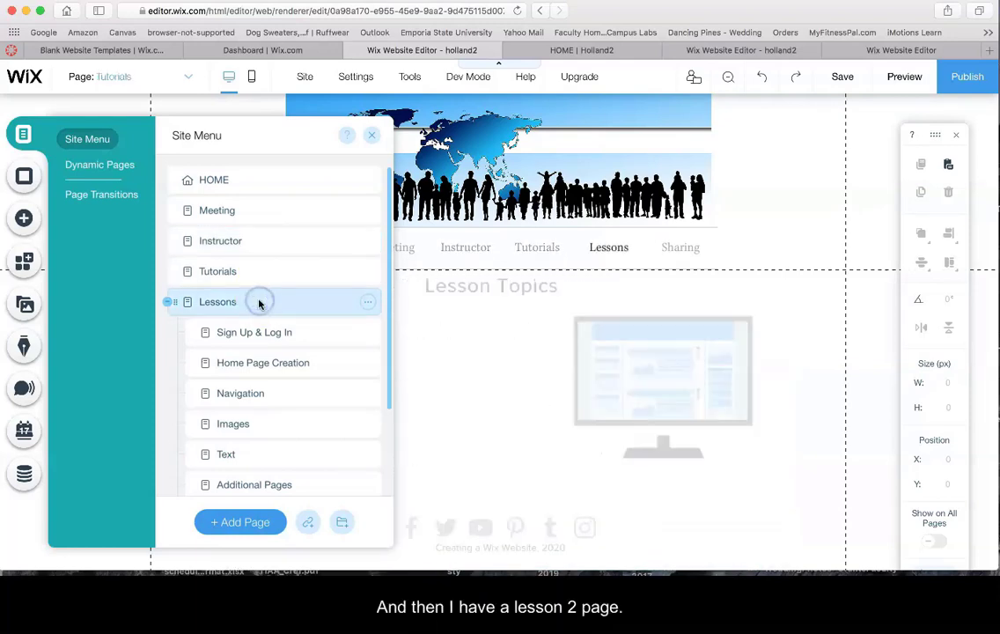
left_click(372, 135)
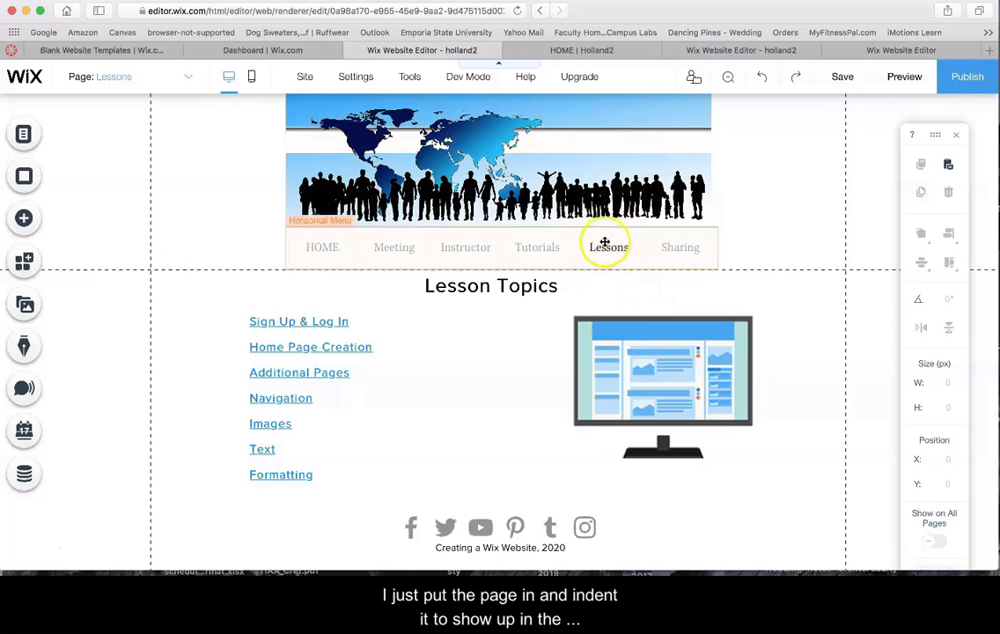
Keep Sign Up & Log In nested under Lessons and view the Sign Up, Home Page Creation, Navigation, Images and Text lessons
left_click(24, 134)
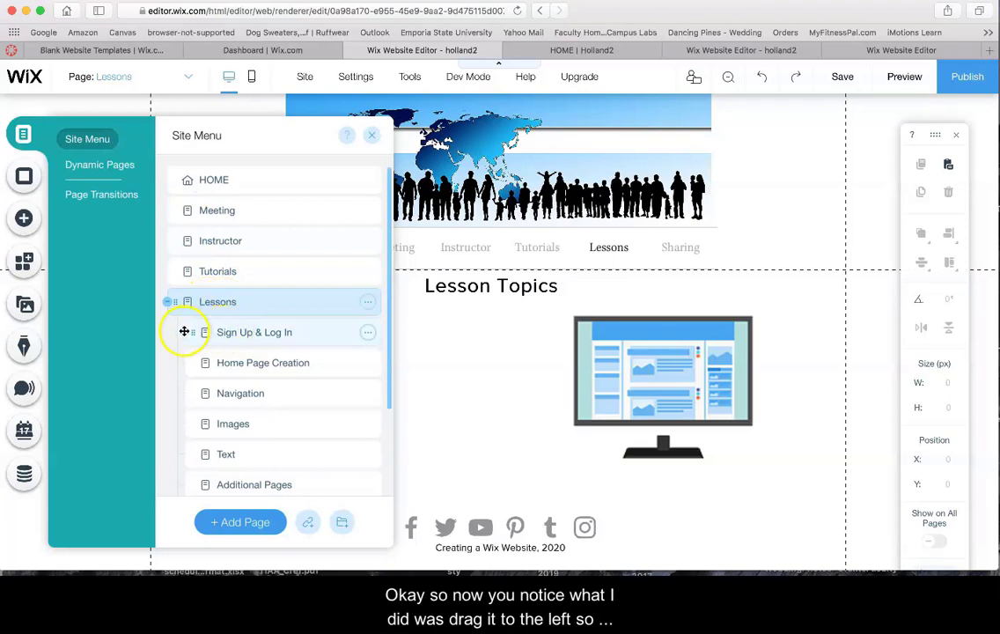
left_click_drag(241, 332, 161, 323)
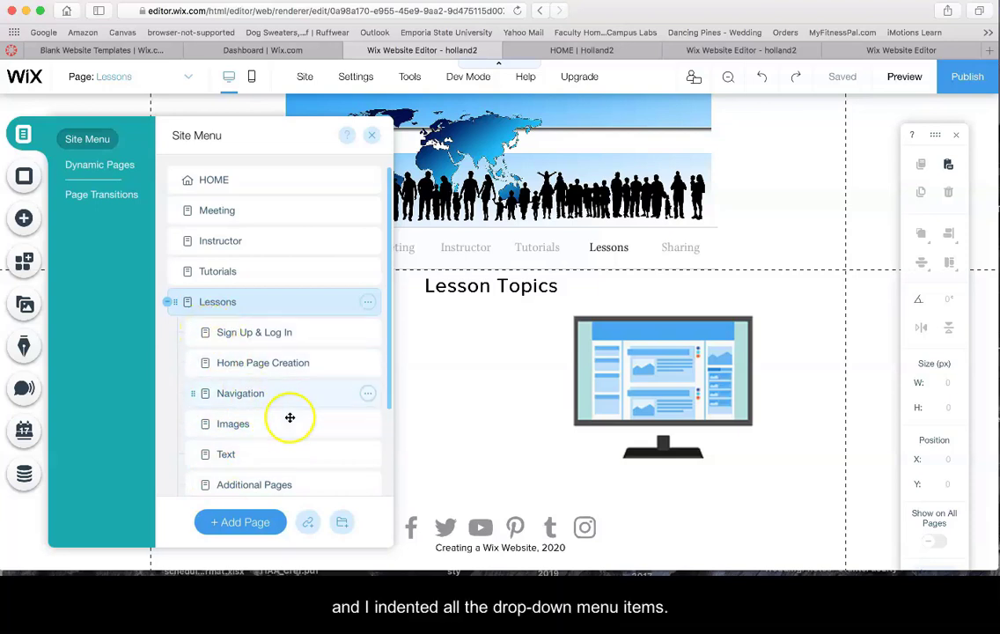
left_click(226, 333)
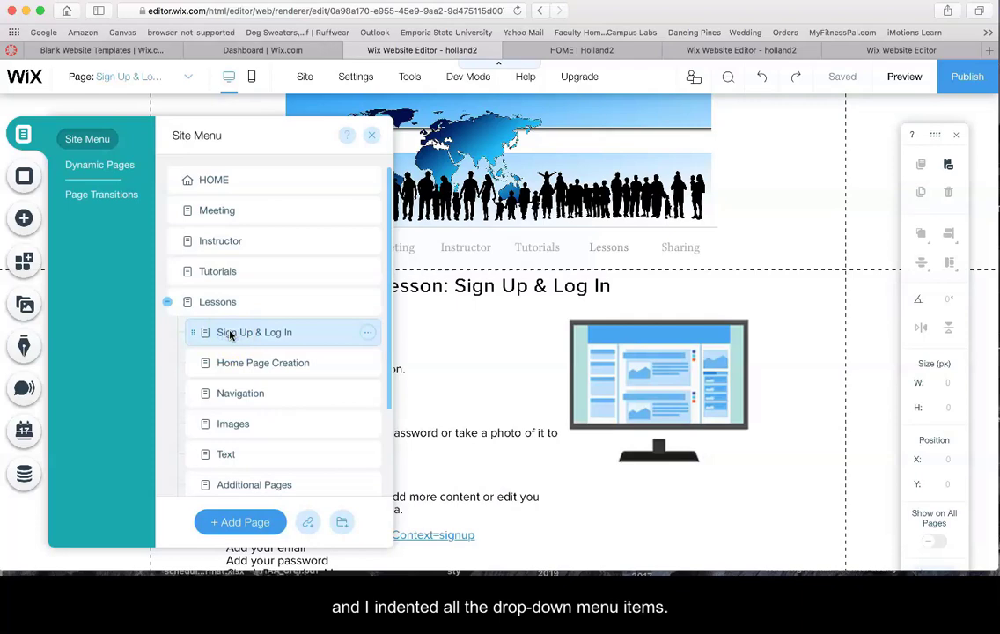
left_click(234, 362)
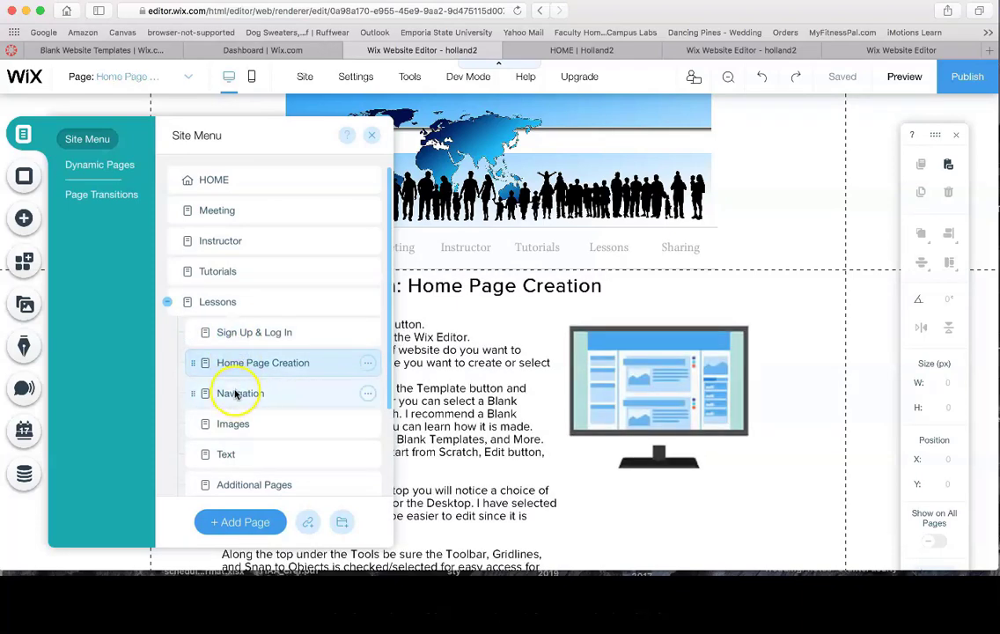
left_click(236, 393)
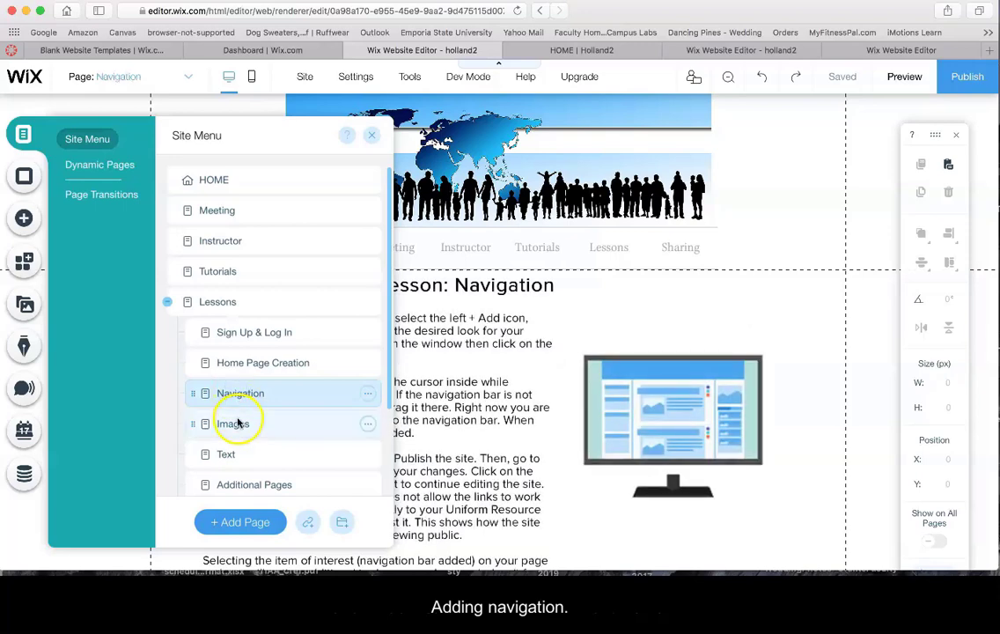
left_click(236, 423)
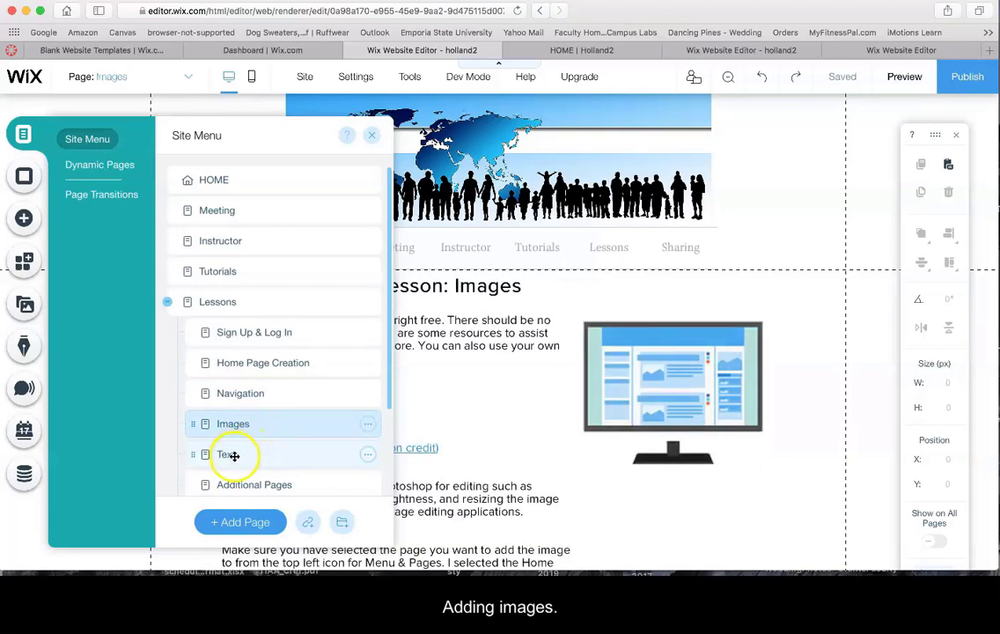
left_click(227, 454)
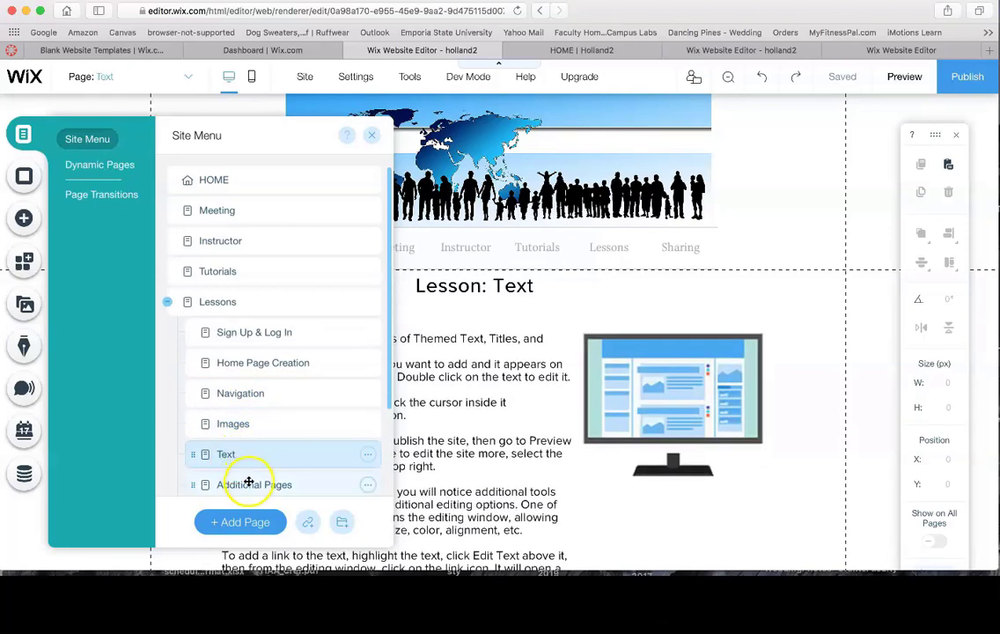
Open the Additional Pages, Formatting and Sharing pages in turn
left_click(246, 485)
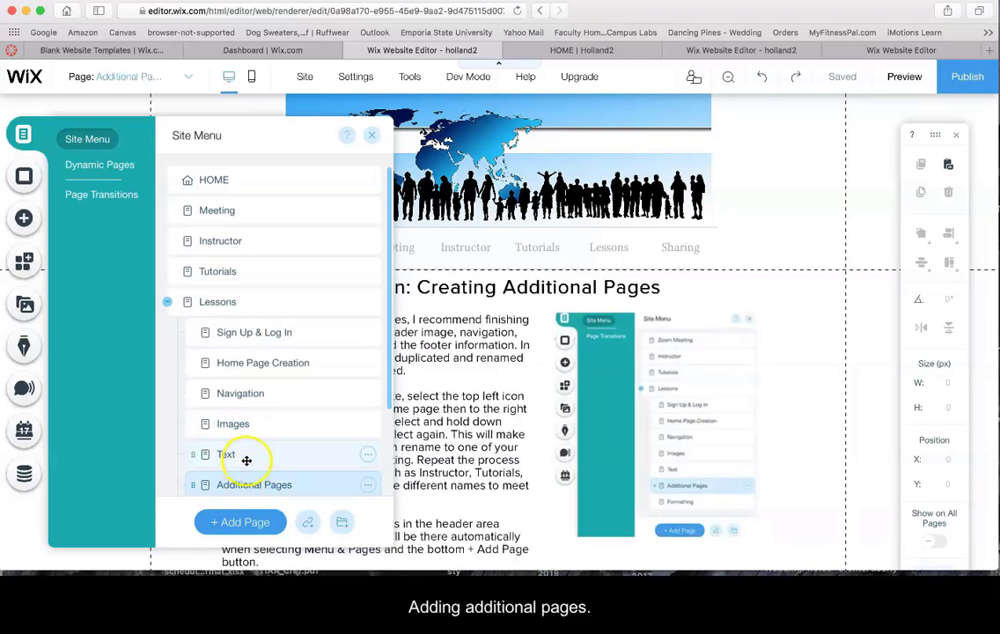
scroll(246, 461, "down", 3)
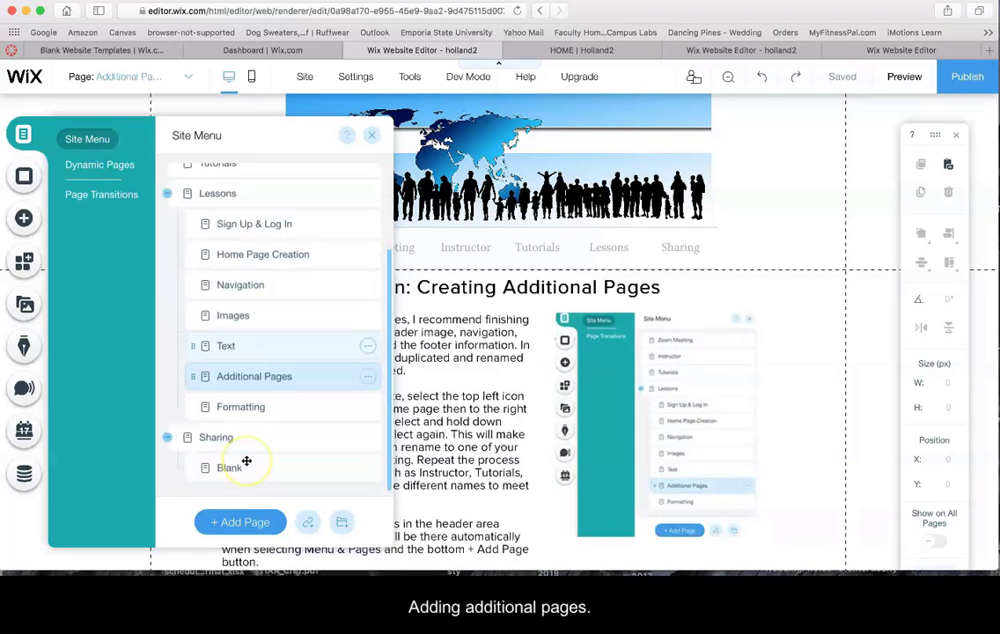
left_click(241, 405)
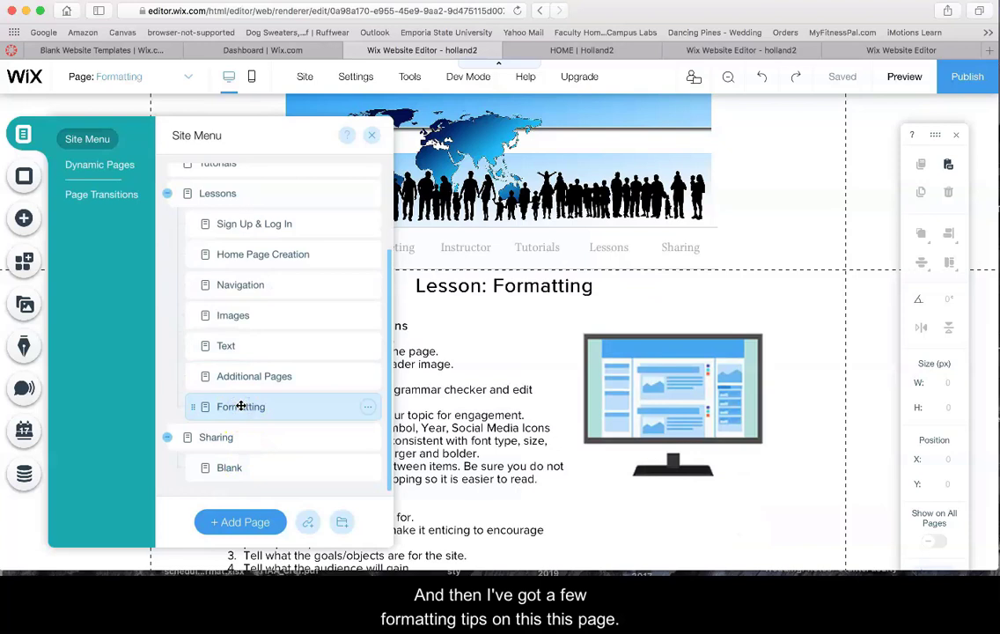
left_click(245, 438)
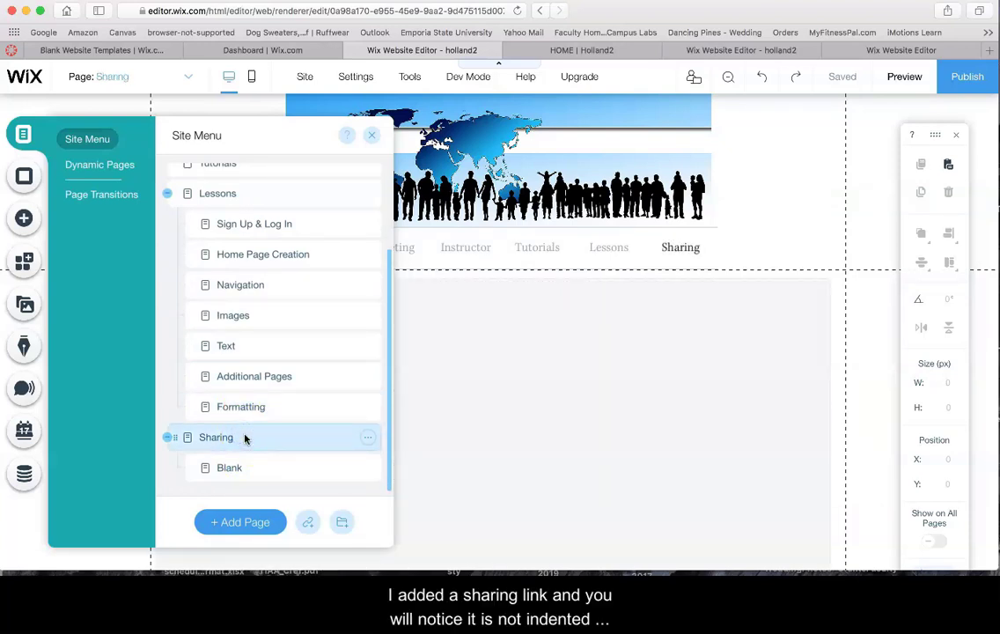
Close the page list and scroll the Sharing page to review its embedded Padlet board
left_click(188, 437)
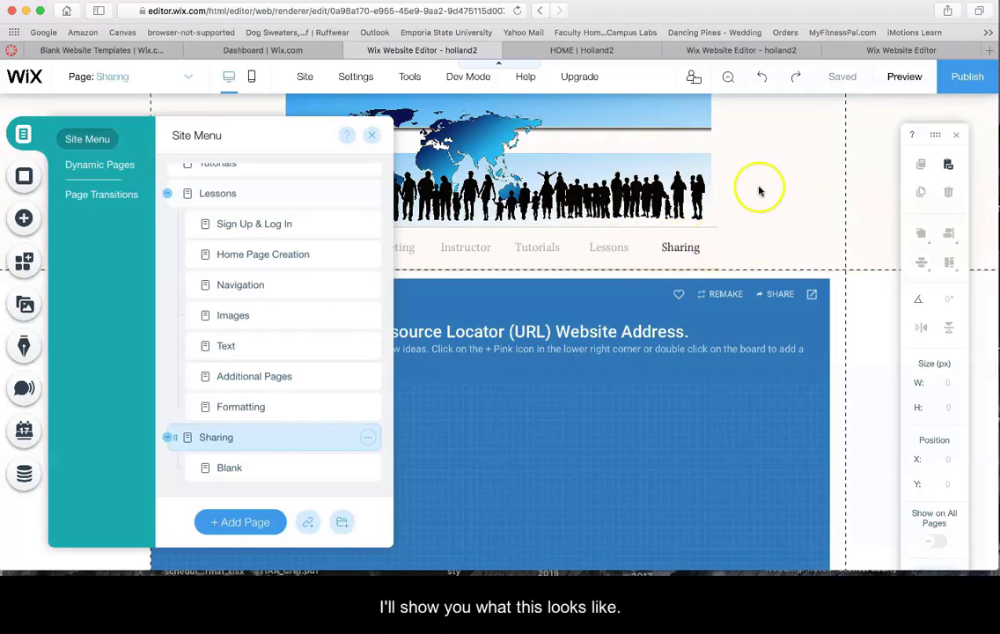
left_click(371, 134)
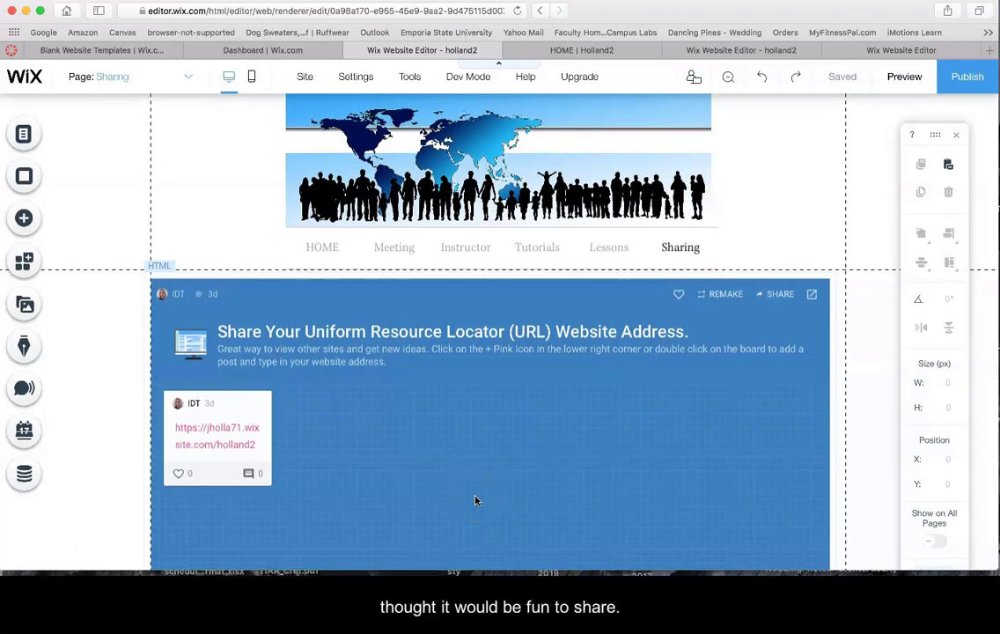
scroll(475, 500, "down", 5)
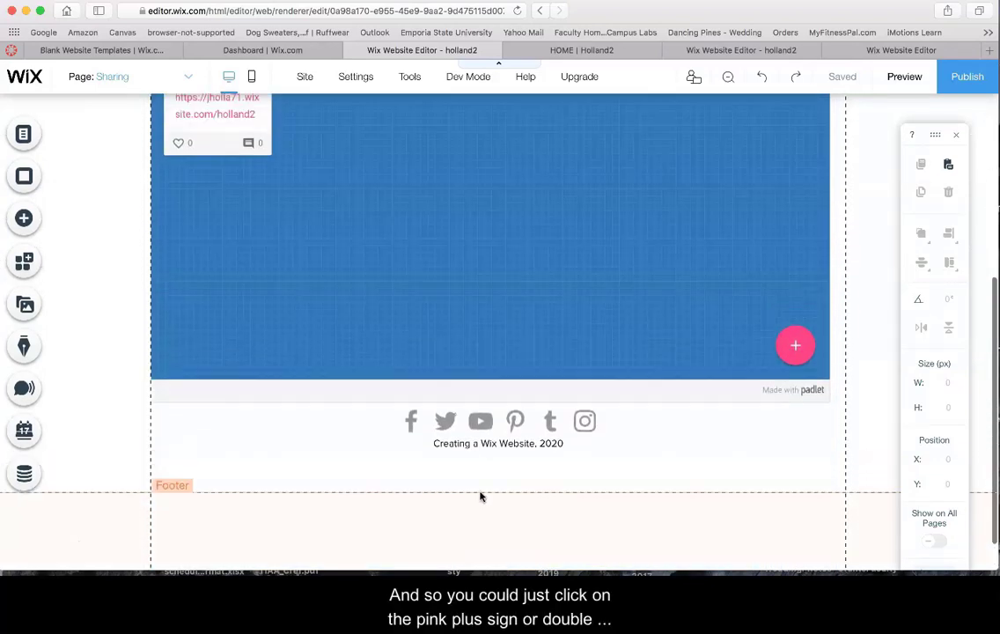
scroll(479, 497, "up", 5)
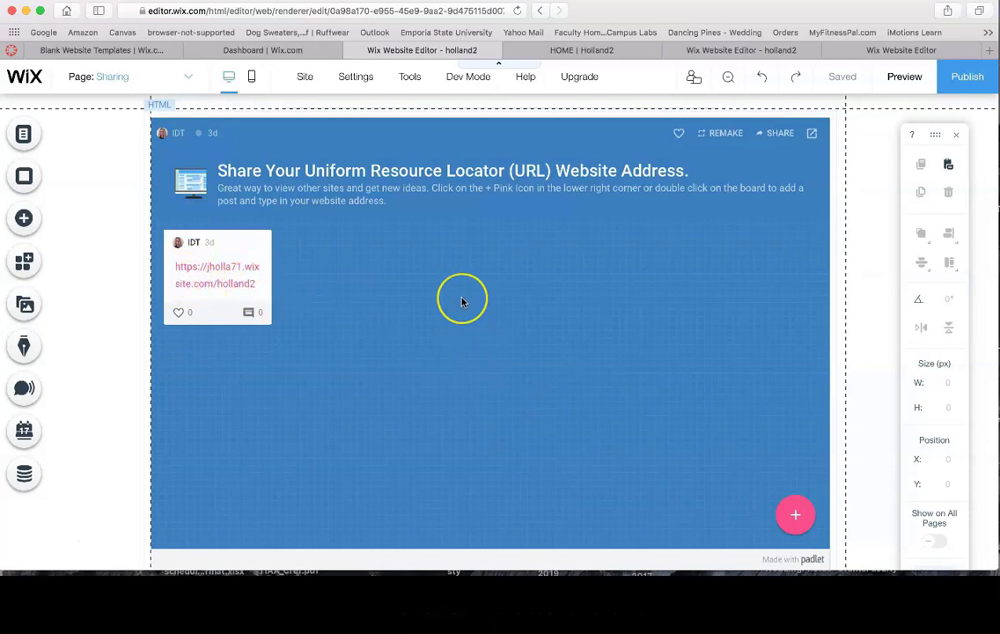
scroll(462, 300, "up", 3)
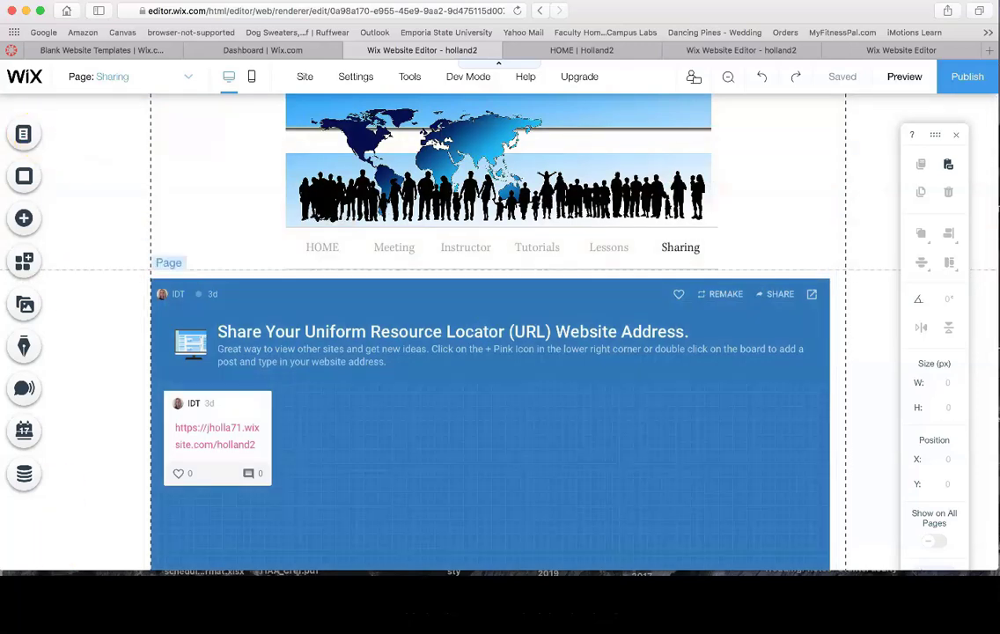
left_click(30, 542)
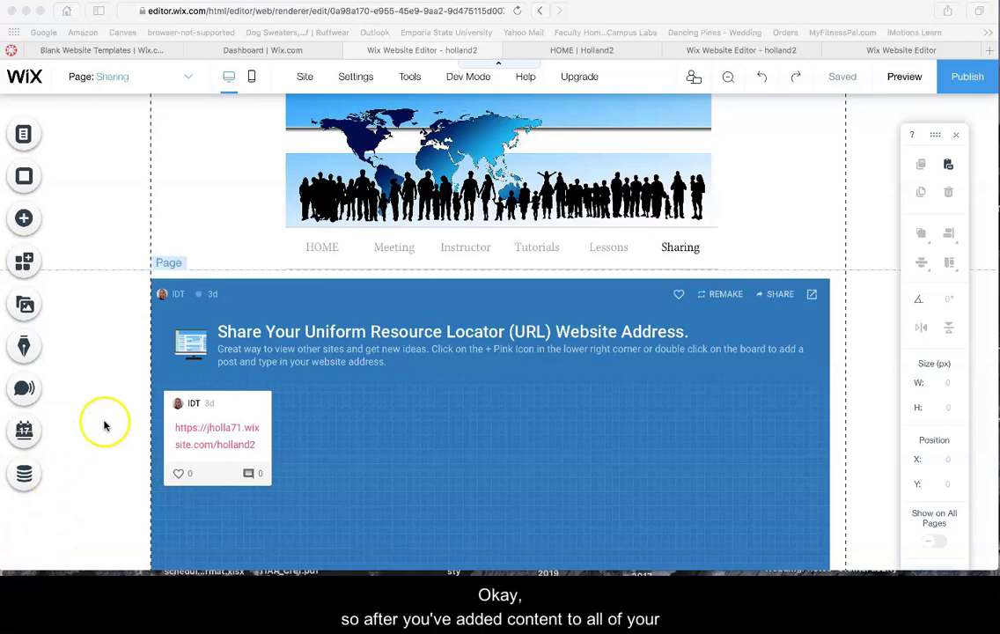
left_click(26, 134)
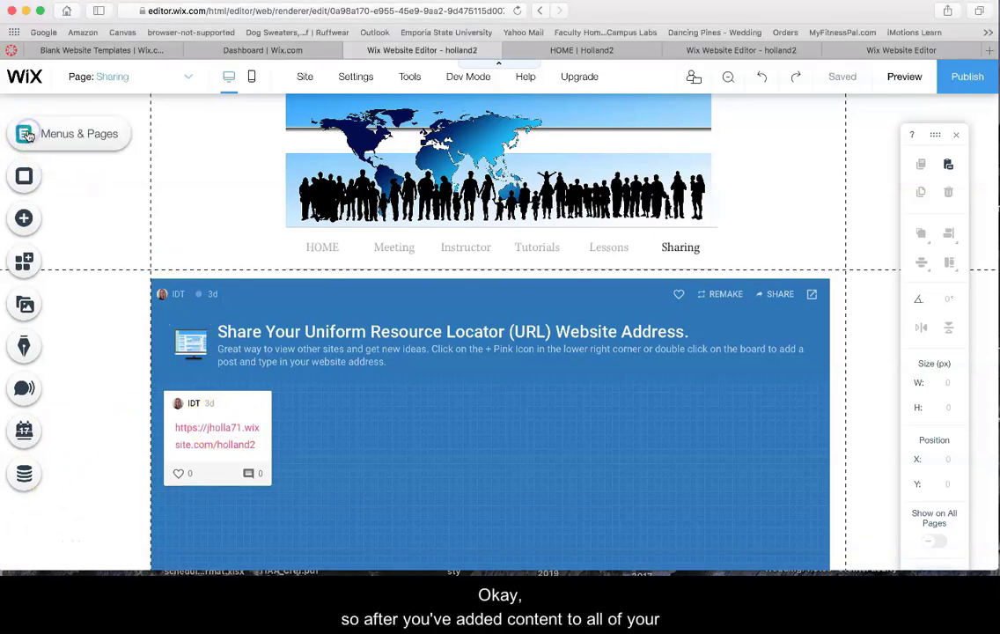
left_click(62, 132)
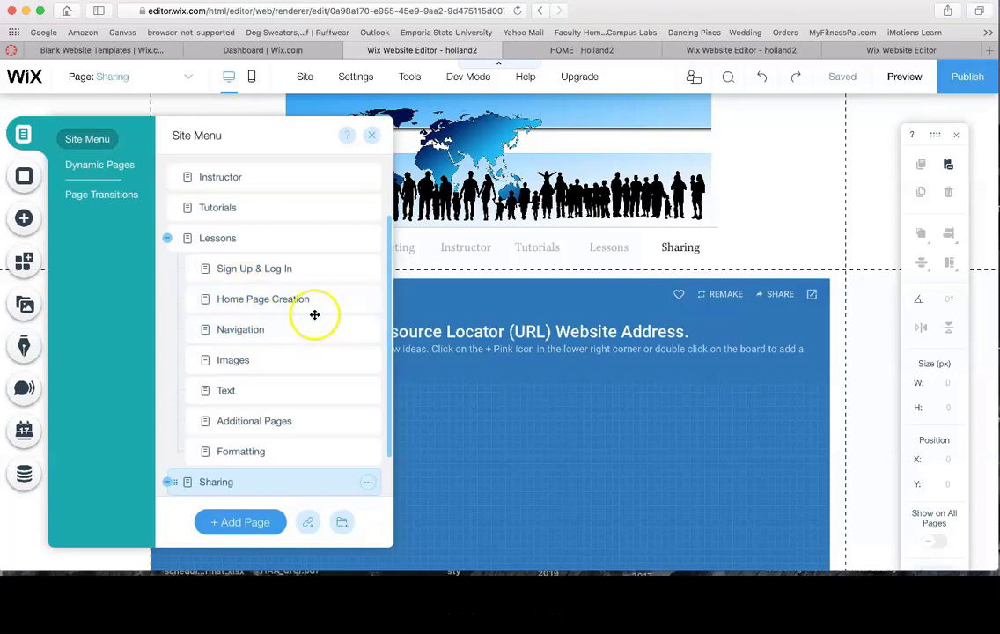
left_click(373, 134)
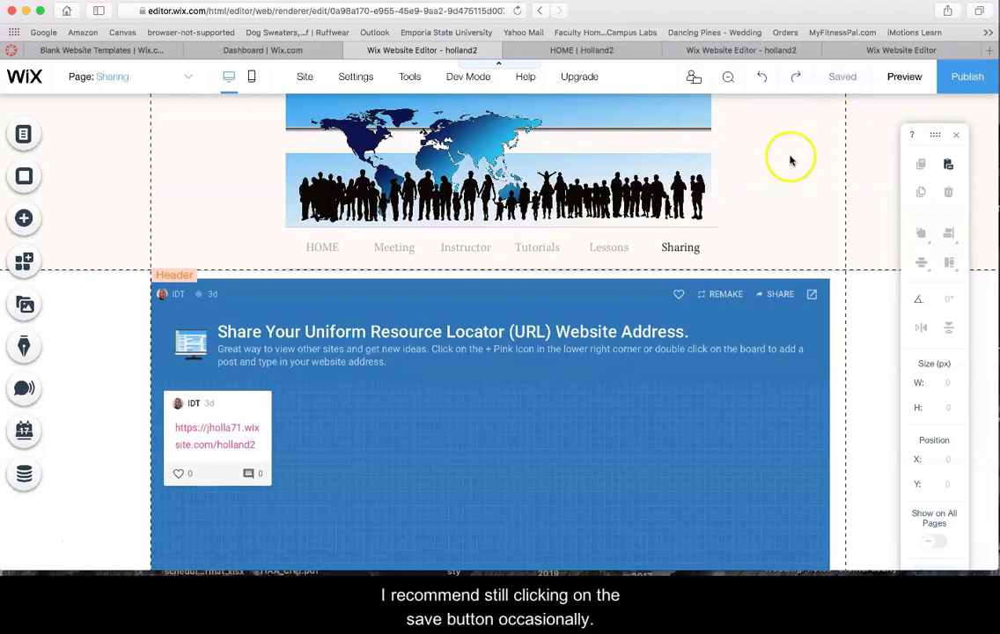
mouse_move(862, 78)
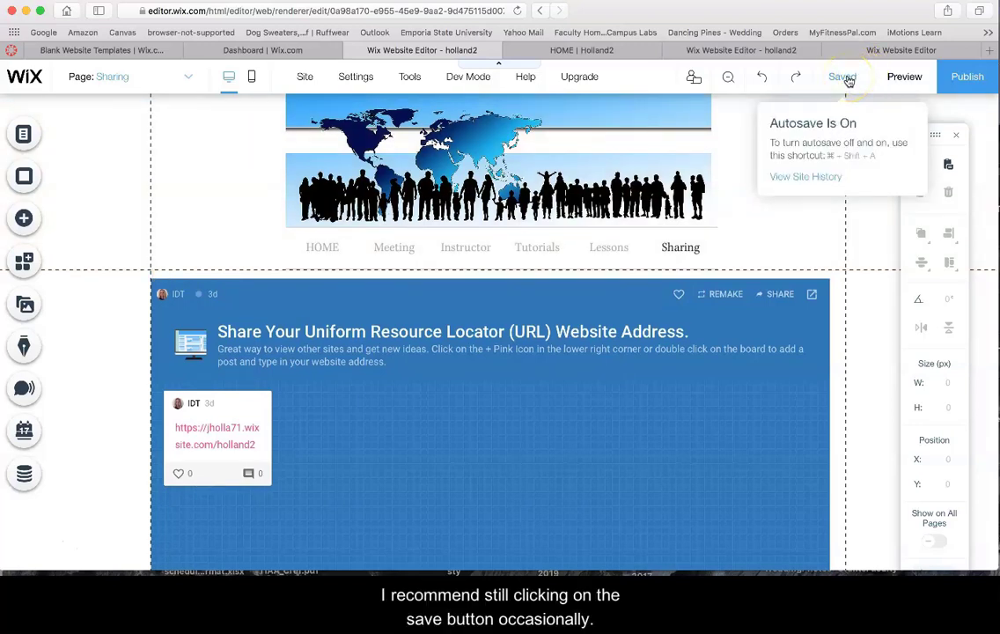
Save and publish the site, then view the live site in a new tab
left_click(842, 77)
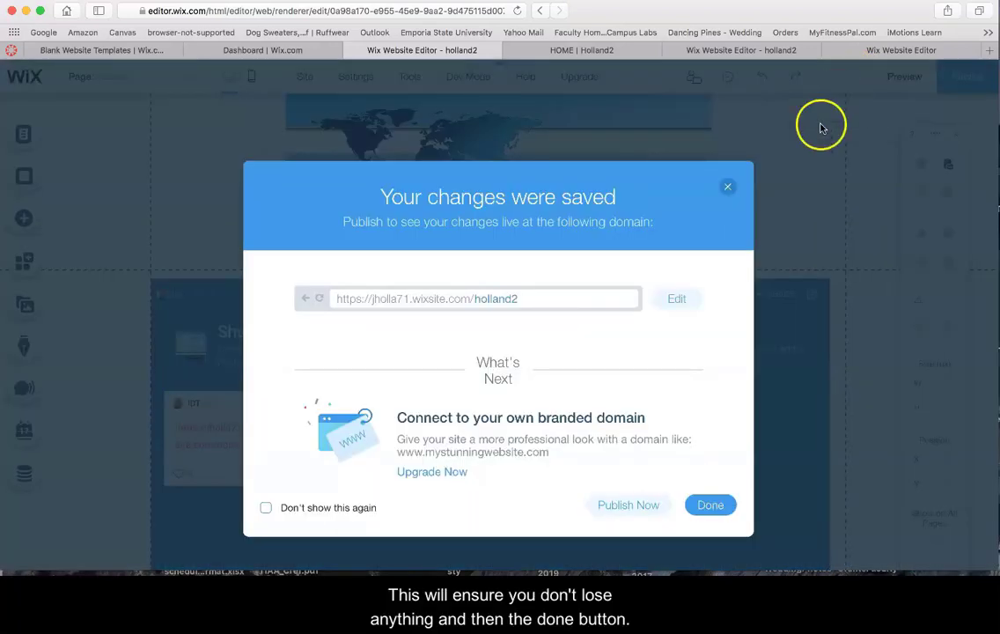
left_click(708, 504)
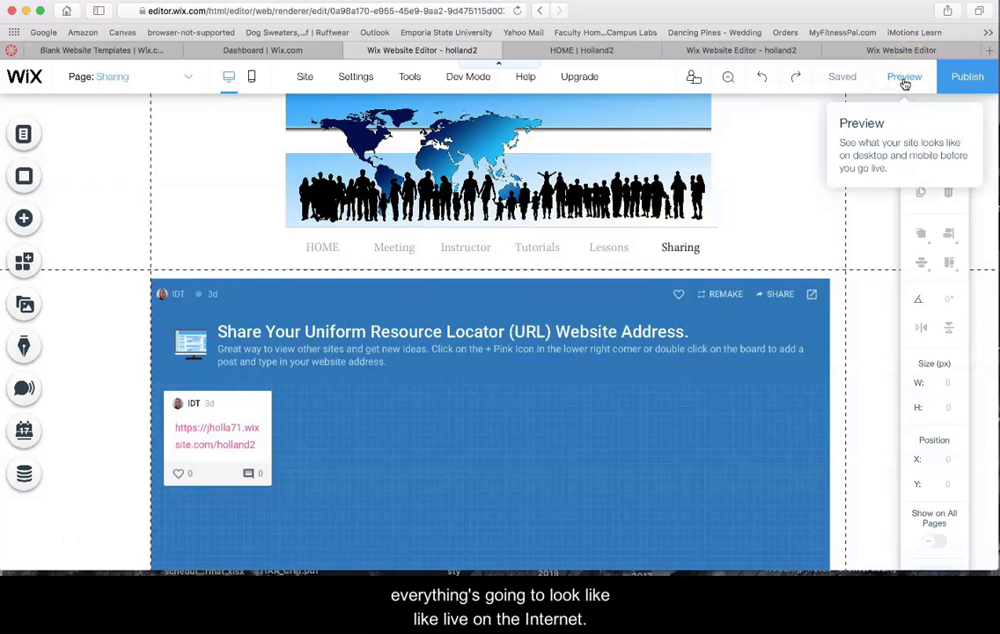
left_click(964, 78)
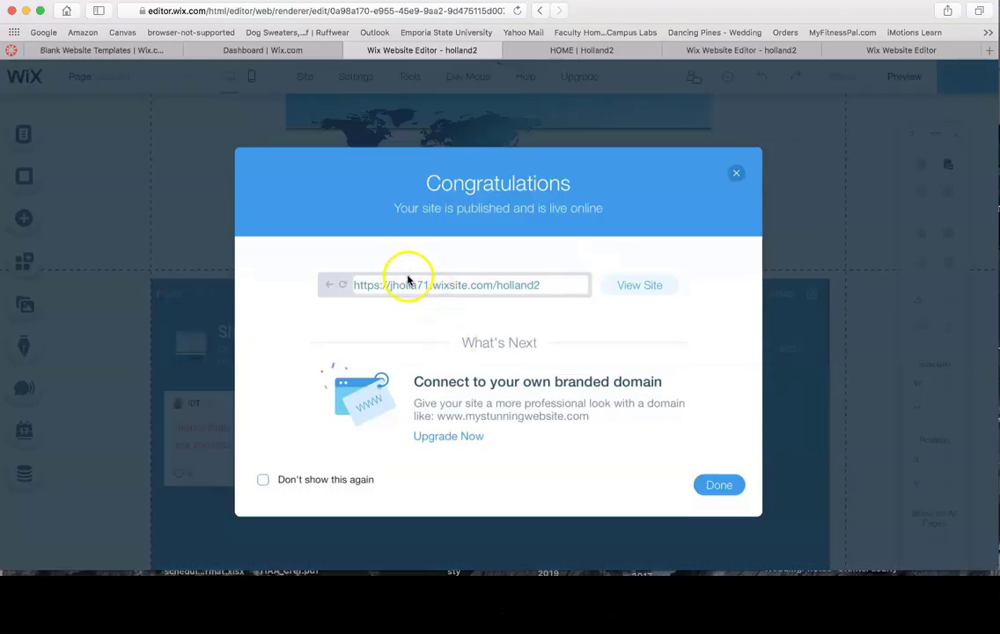
left_click(624, 285)
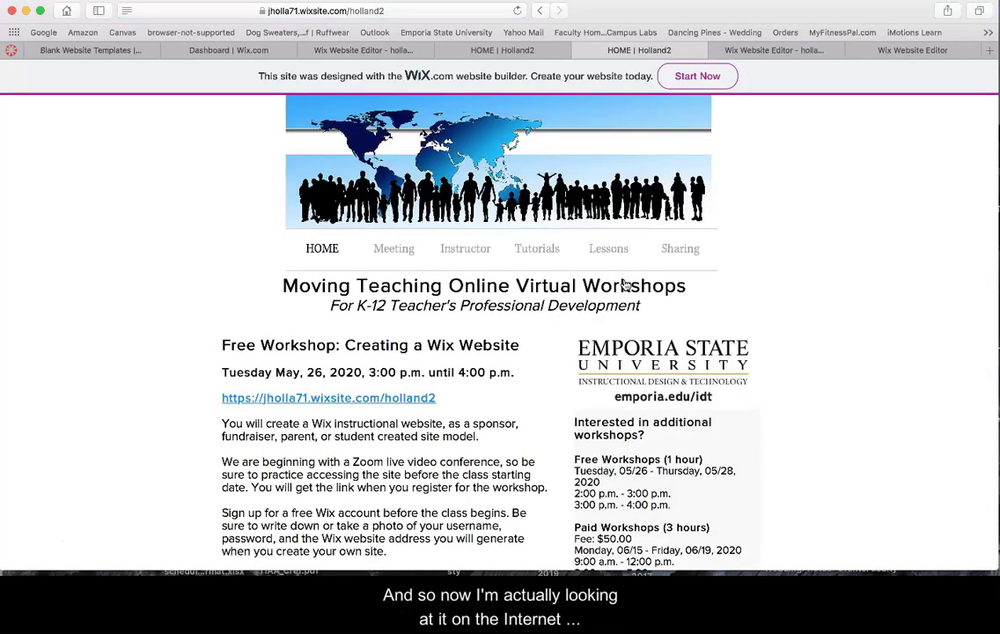
left_click(396, 10)
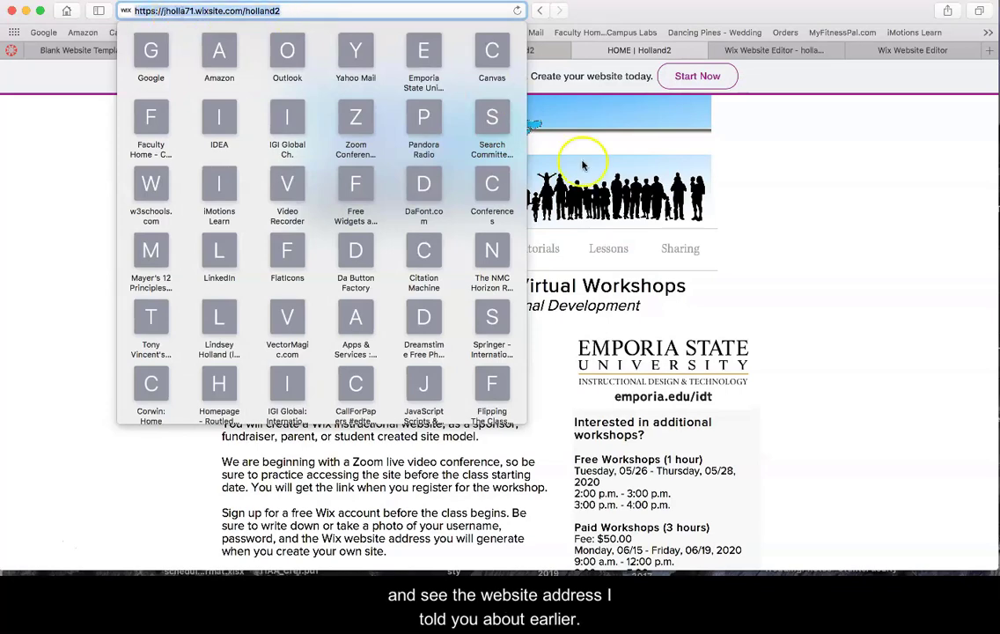
left_click(808, 233)
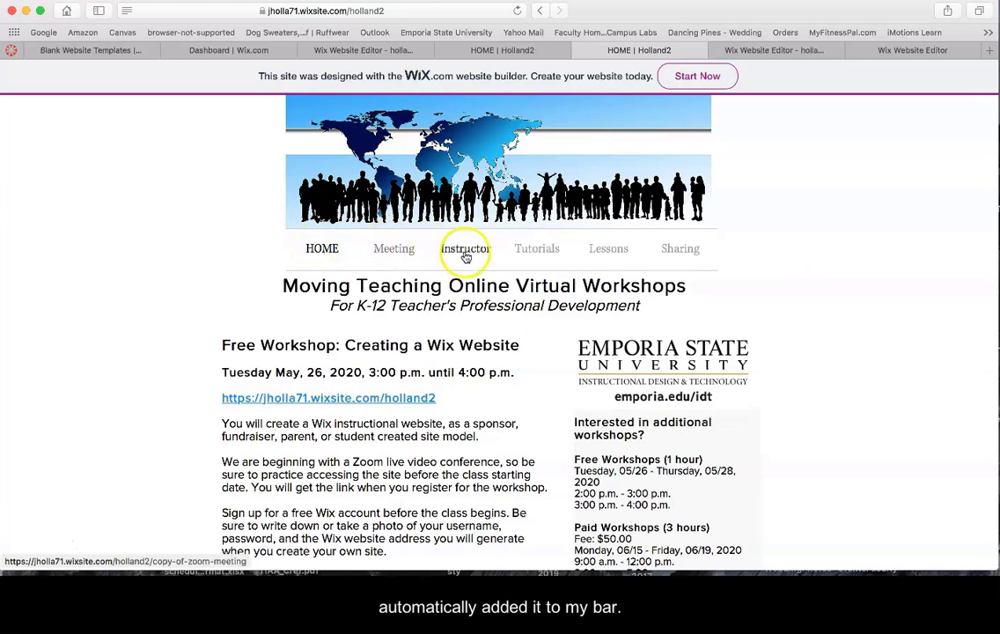
mouse_move(640, 261)
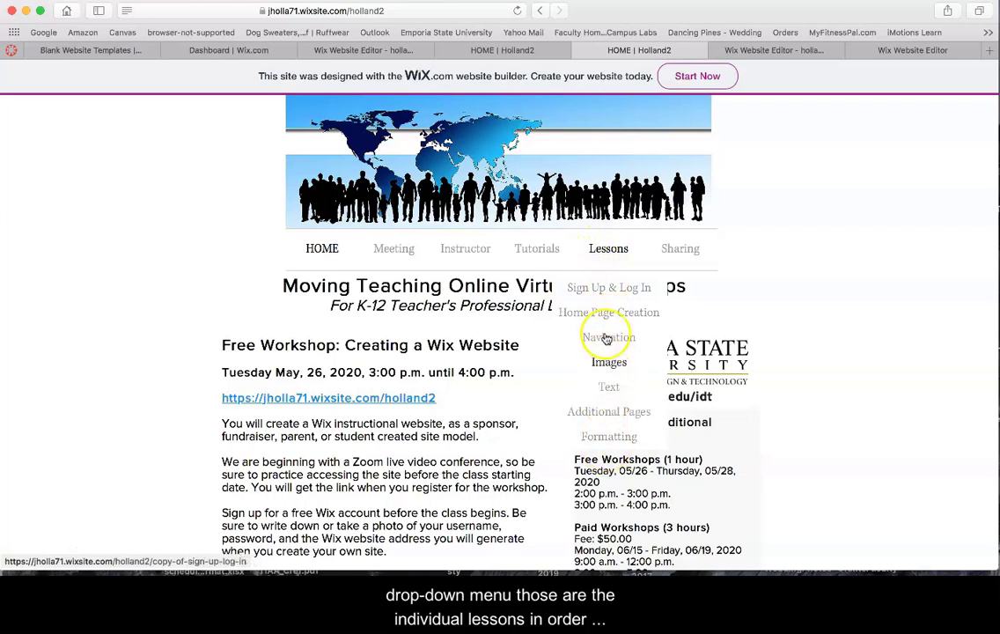
mouse_move(688, 254)
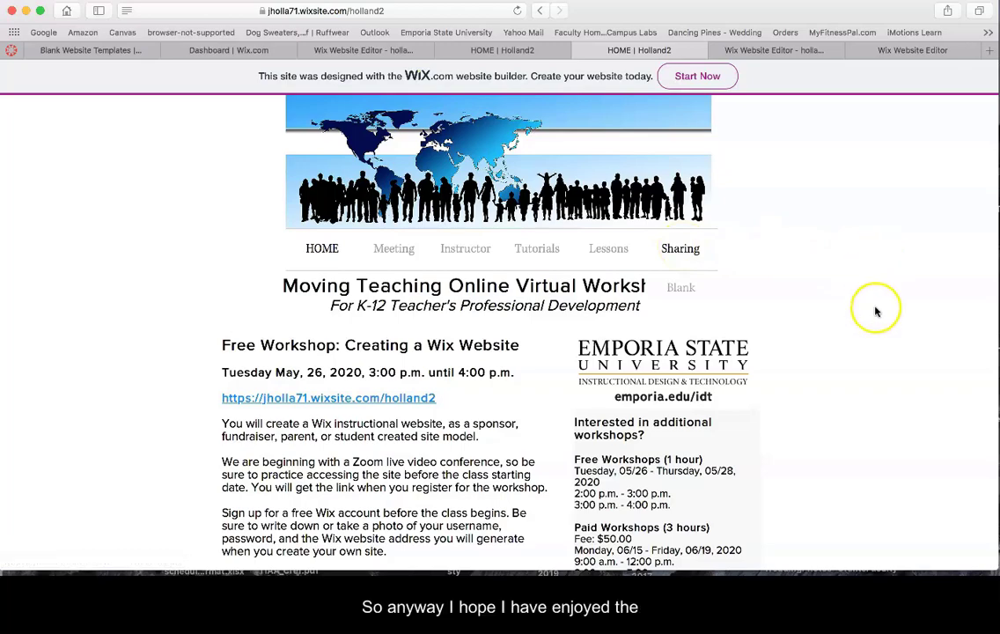
scroll(876, 310, "down", 1)
scroll(875, 311, "down", 5)
scroll(876, 311, "up", 6)
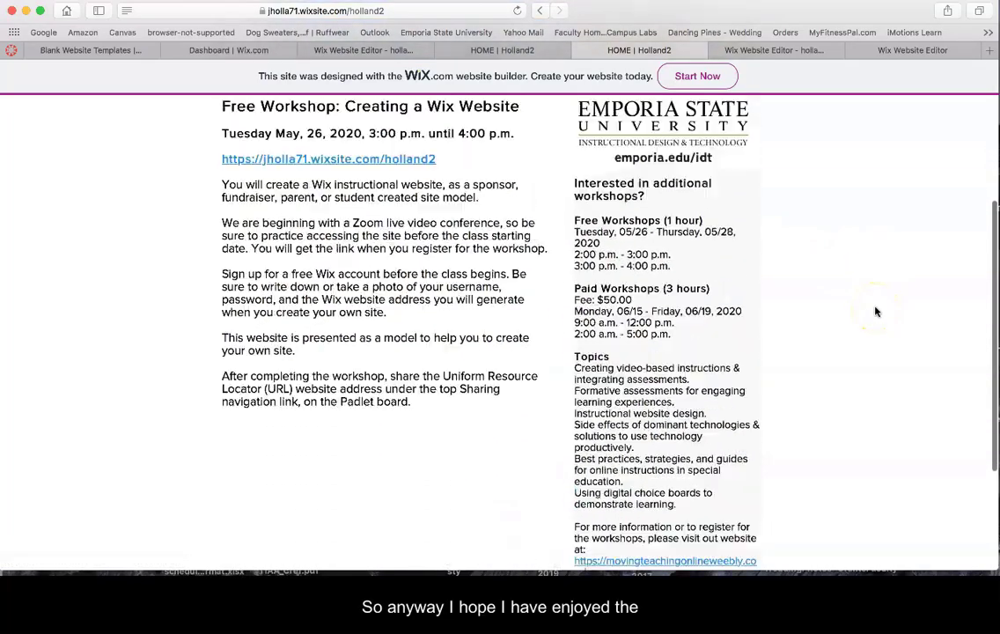